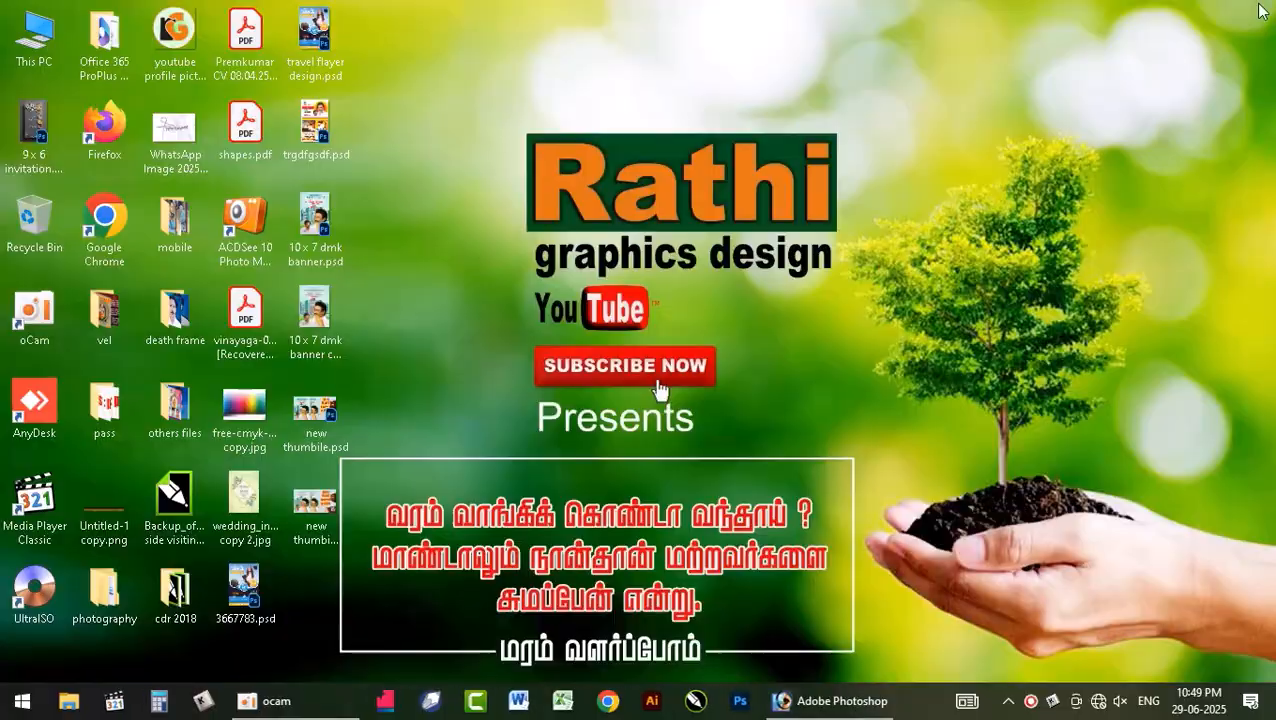
Switch to Adobe Photoshop and open "10 x 7 dmk banner.psd" from the Desktop without updating its text layers.
left_click(805, 700)
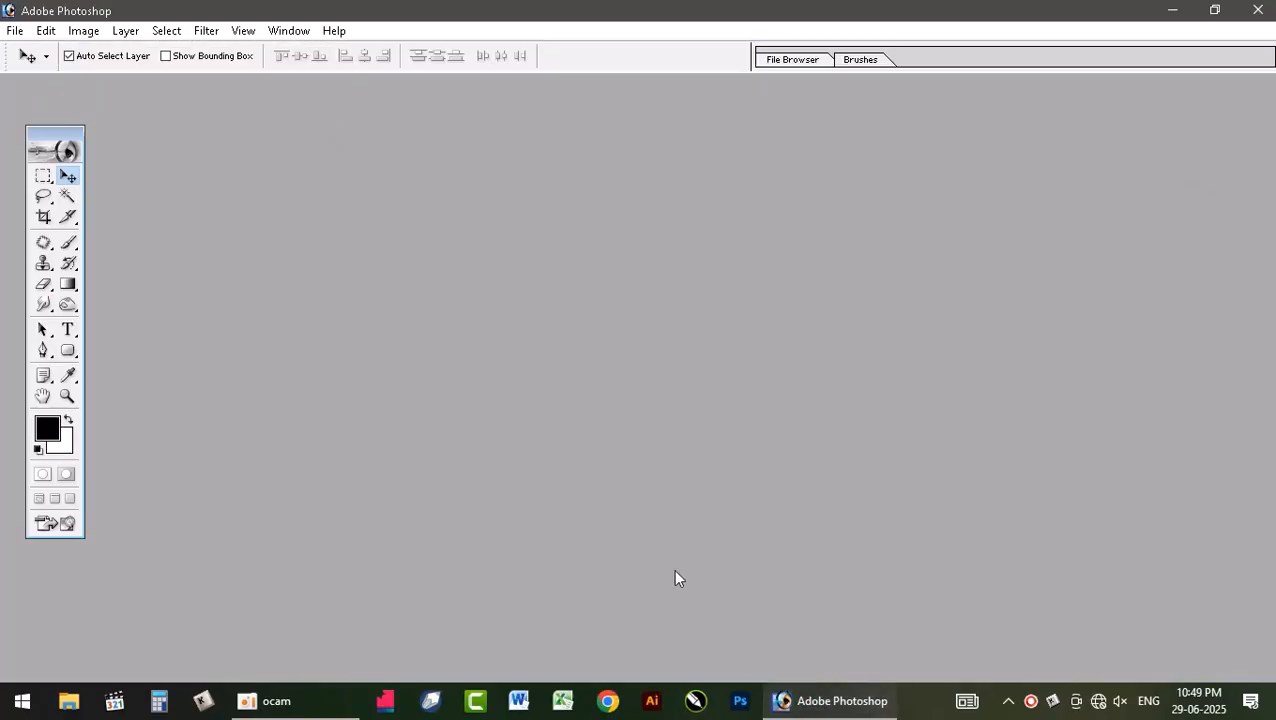
double_click(683, 338)
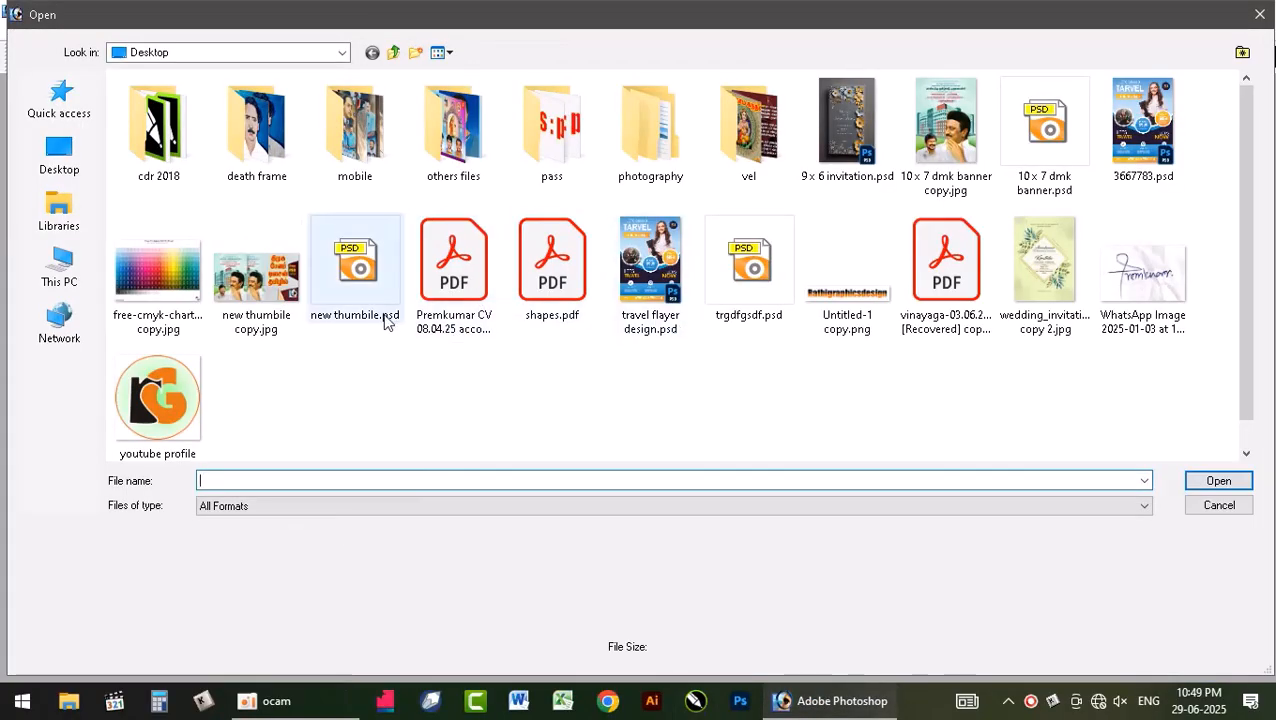
left_click(1025, 163)
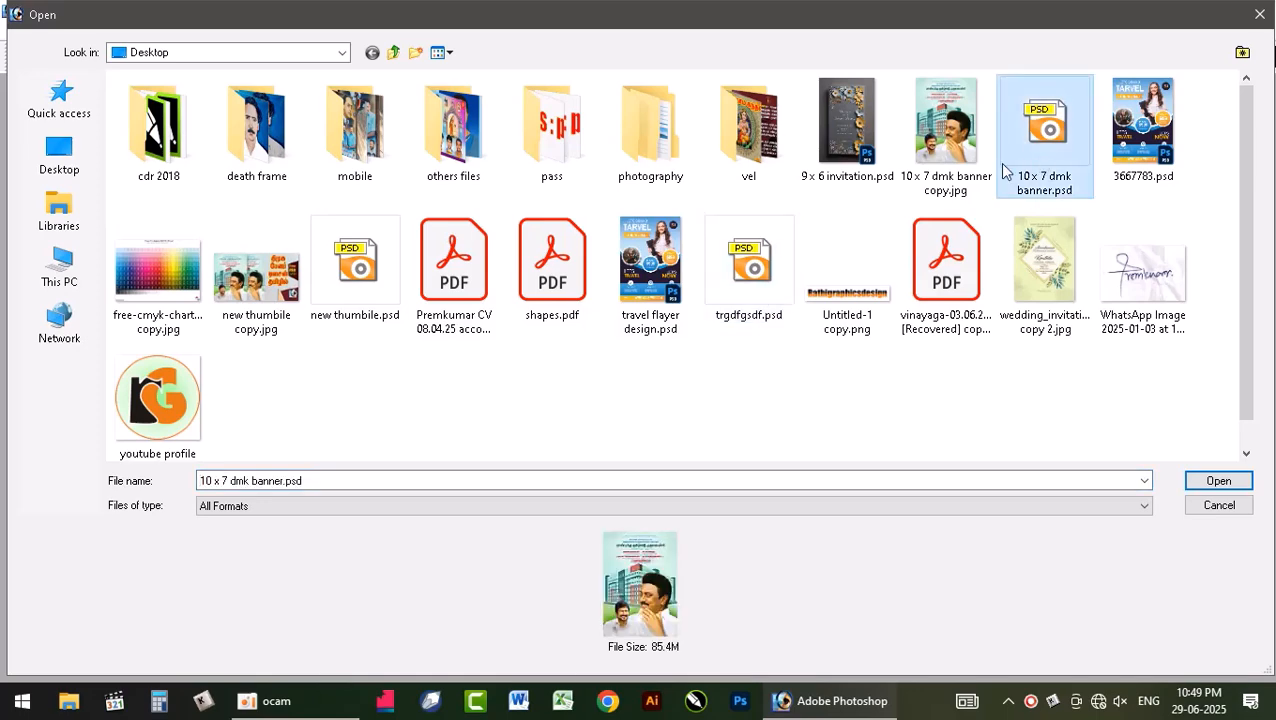
double_click(1003, 168)
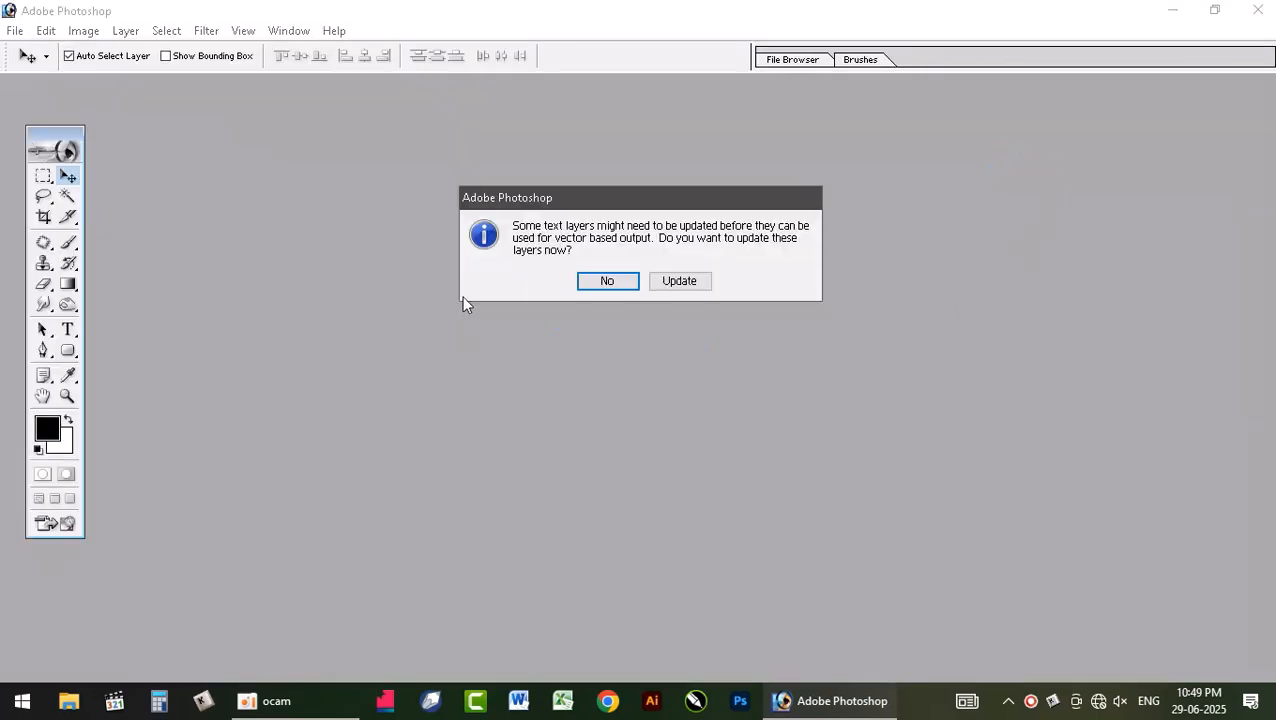
left_click(588, 282)
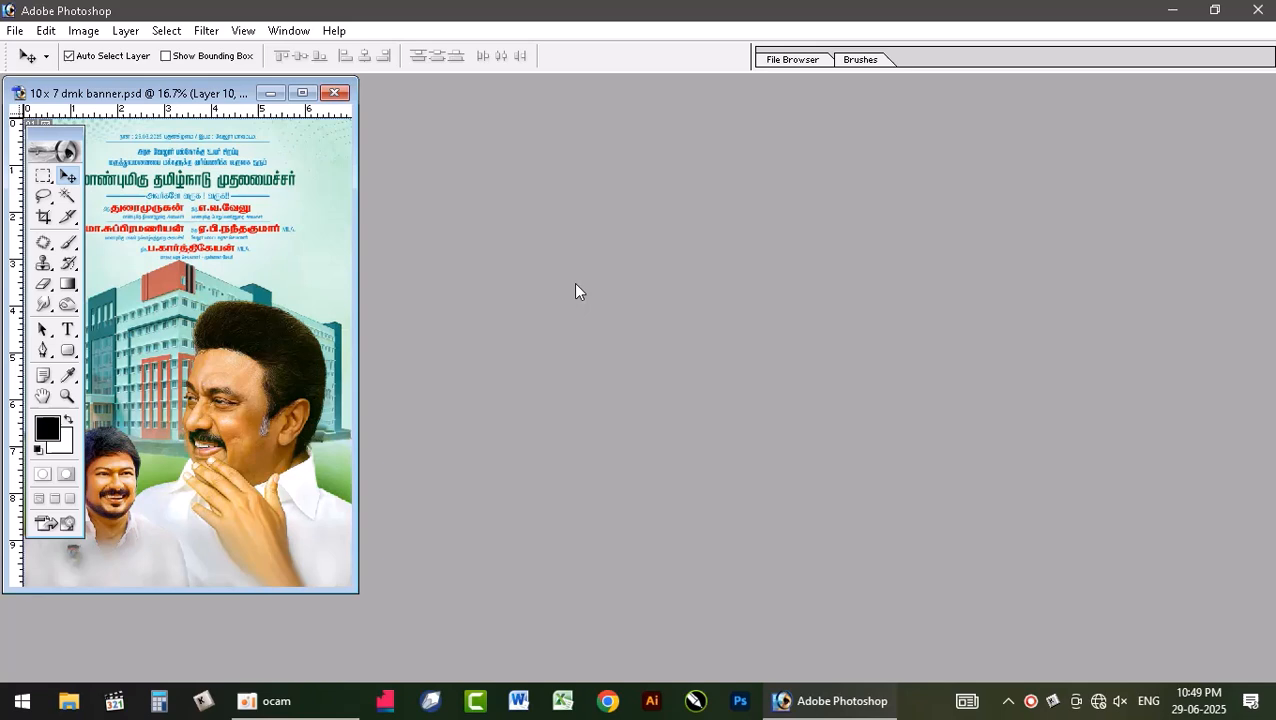
Check the banner's image size without changing it, and maximize the banner document.
left_click(83, 31)
left_click(125, 176)
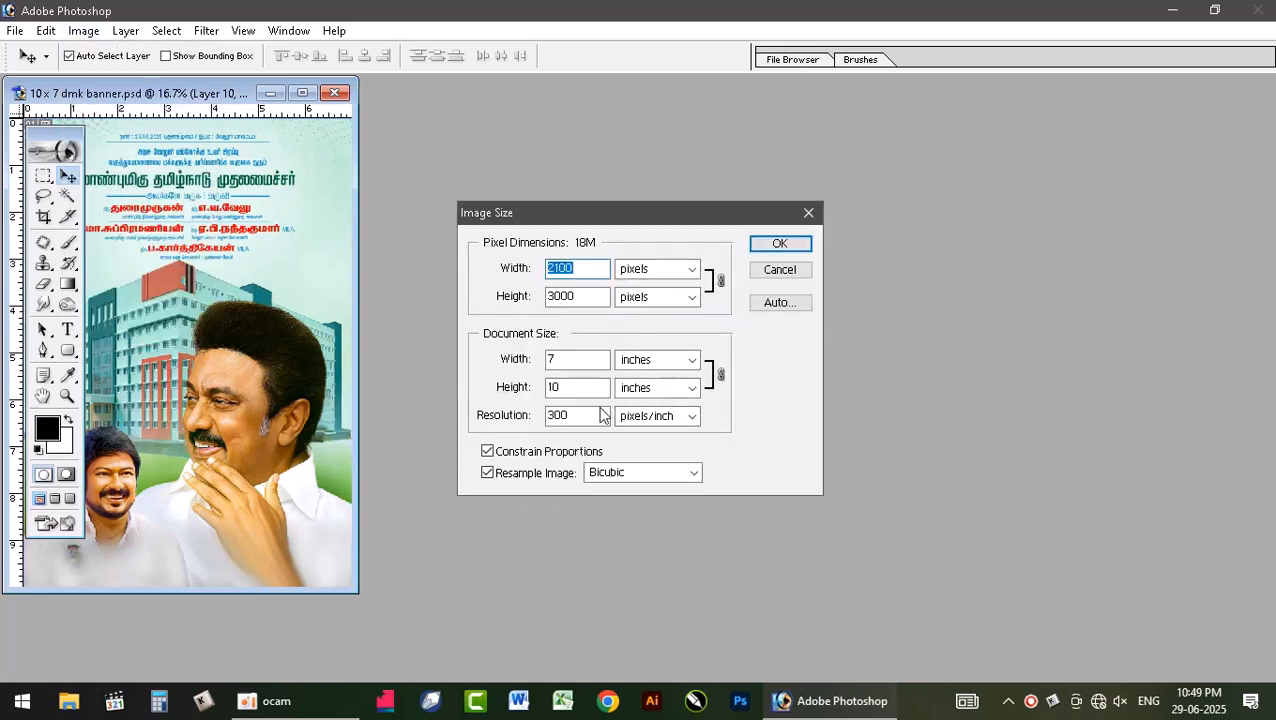
left_click(778, 273)
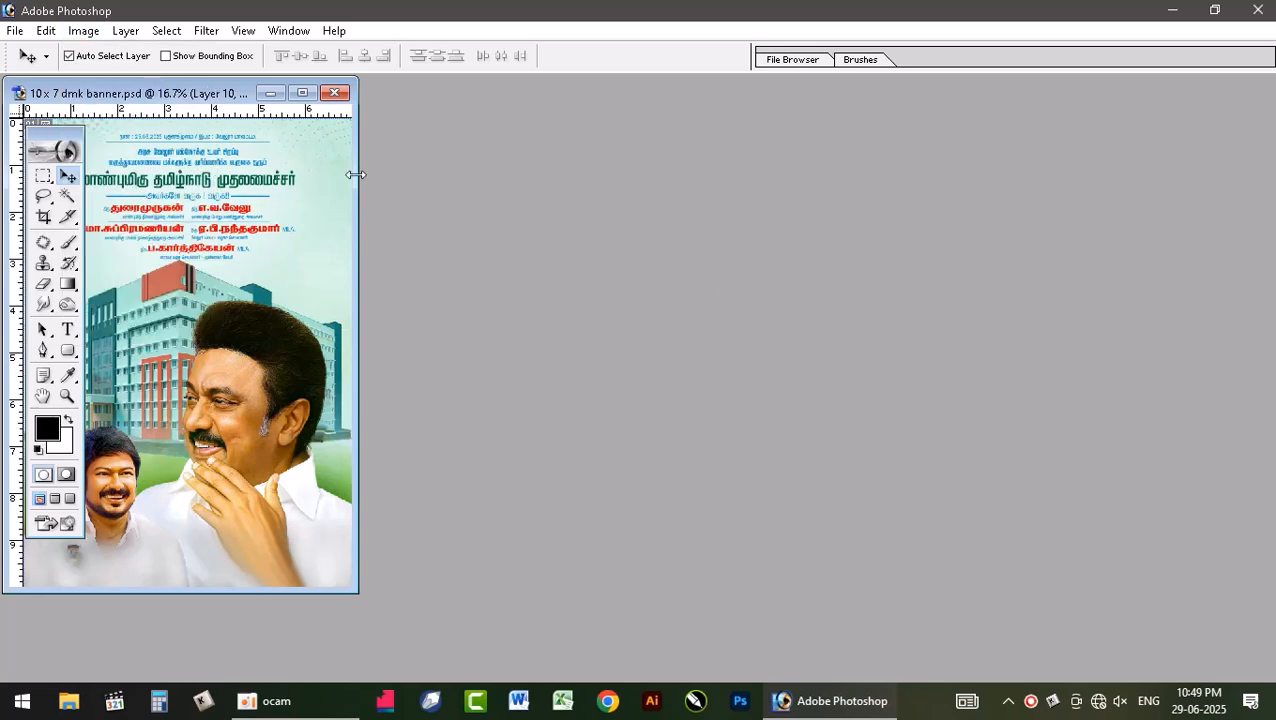
left_click(302, 93)
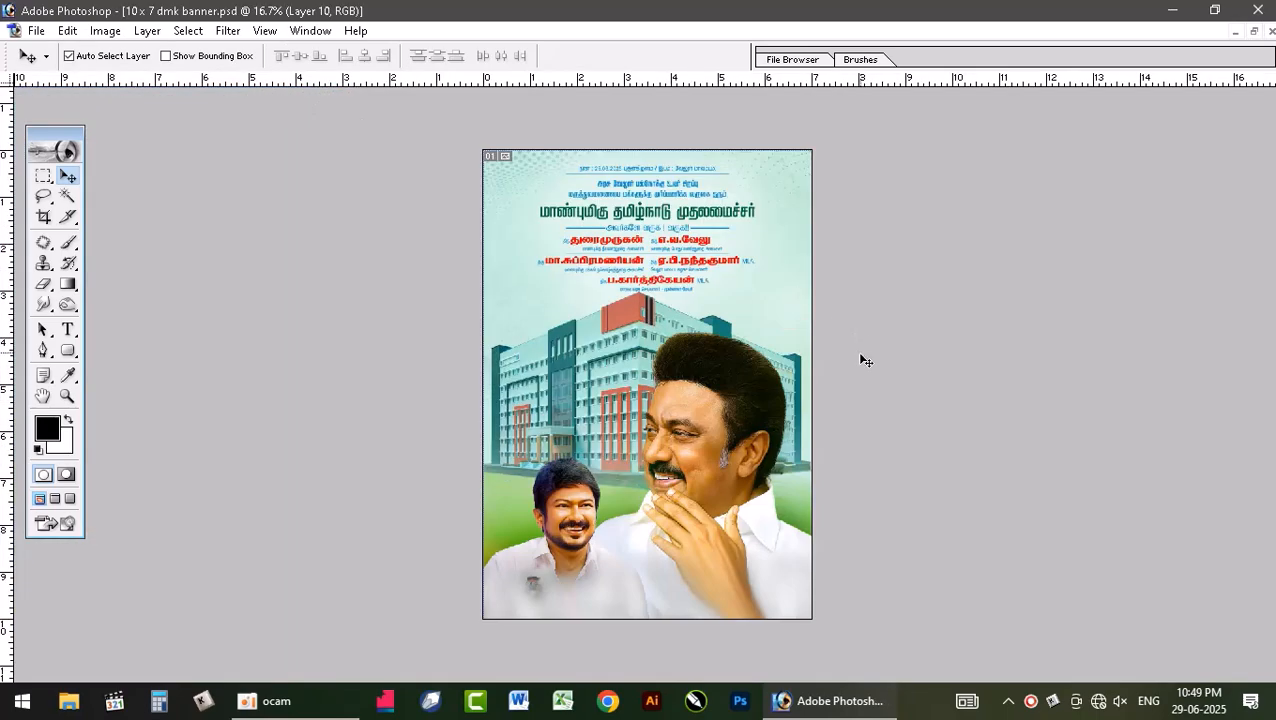
Create a white 7 x 10 inch RGB document at 300 pixels/inch and place its window beside the banner.
key("ctrl+n")
key("Tab")
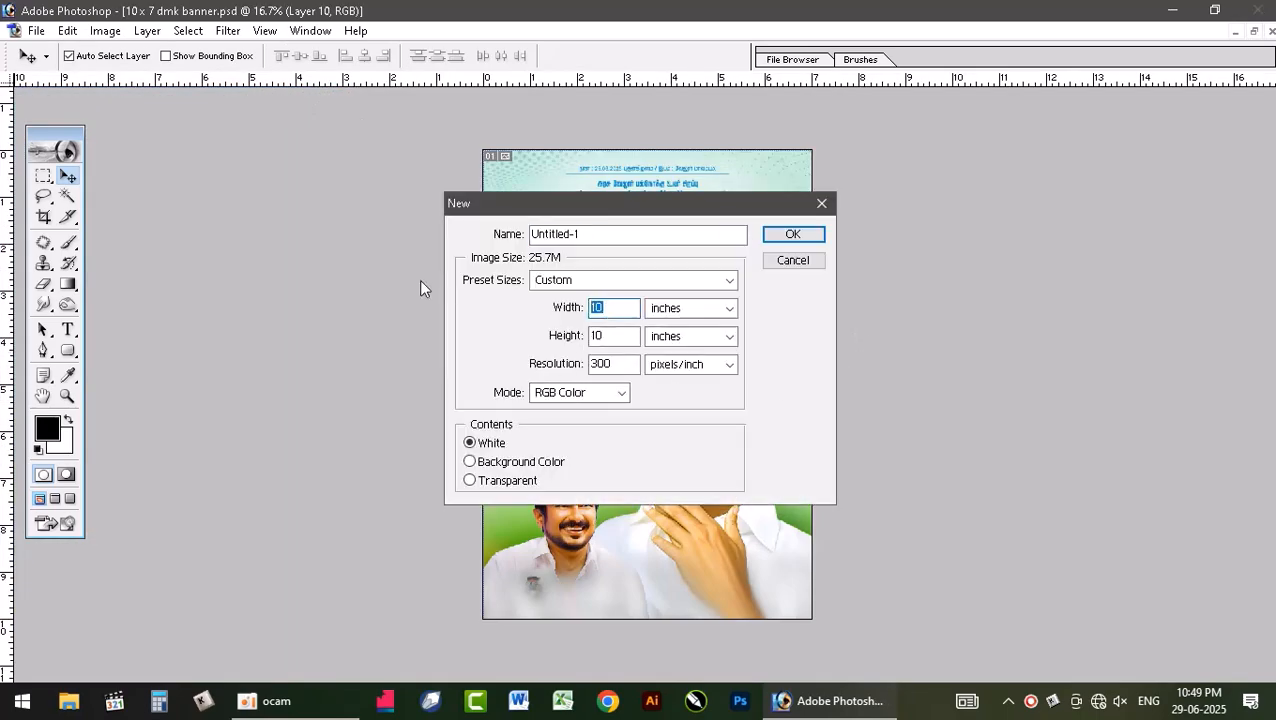
type("7")
key("Tab")
key("Tab")
key("Tab")
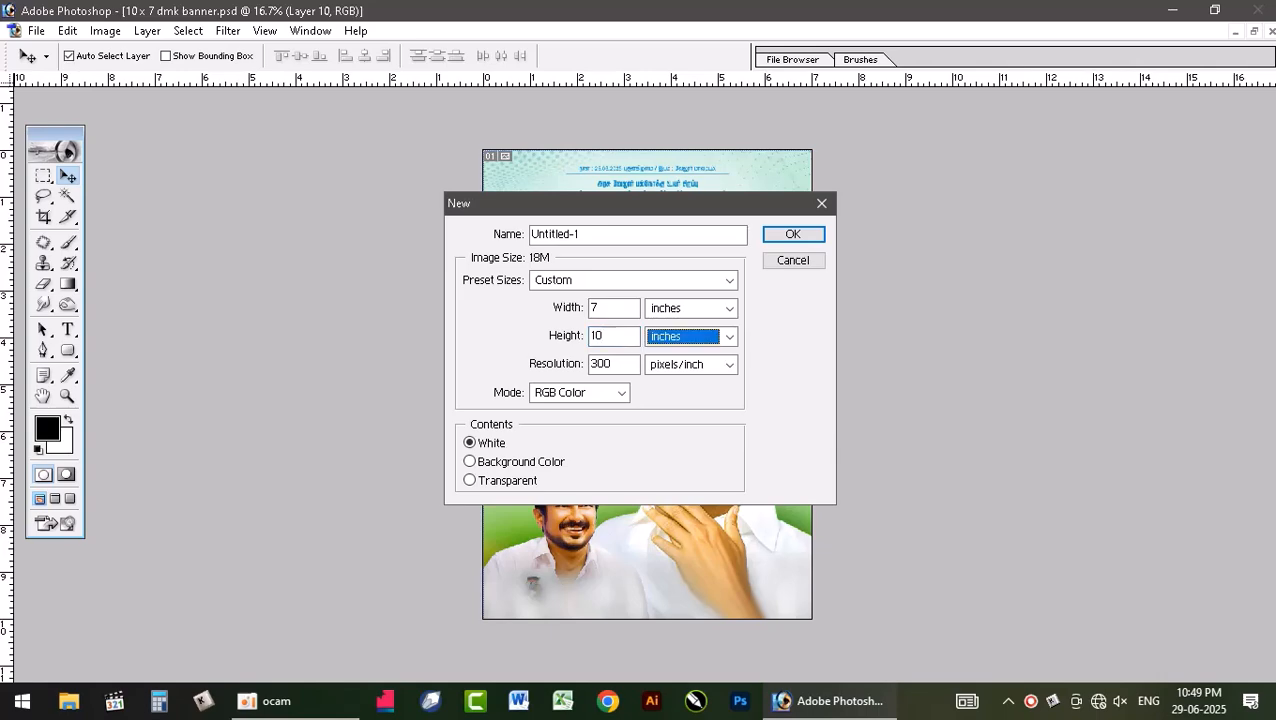
key("Tab")
key("Return")
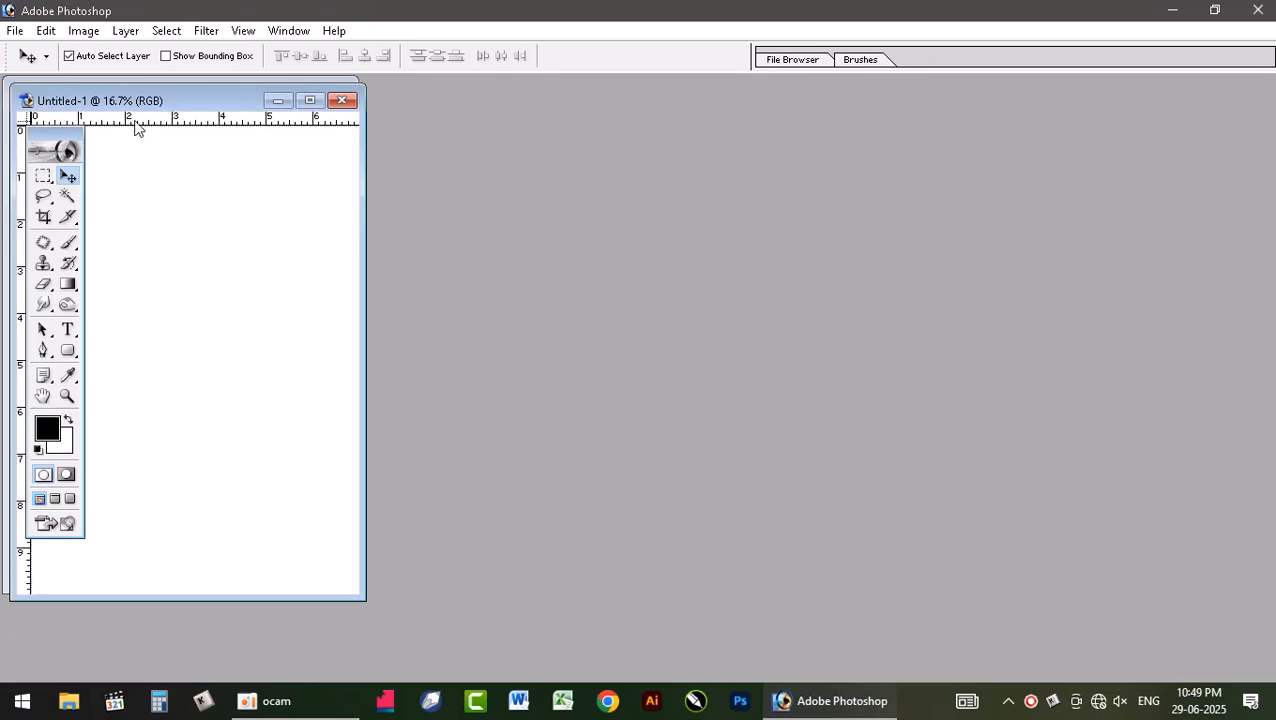
left_click_drag(190, 98, 580, 98)
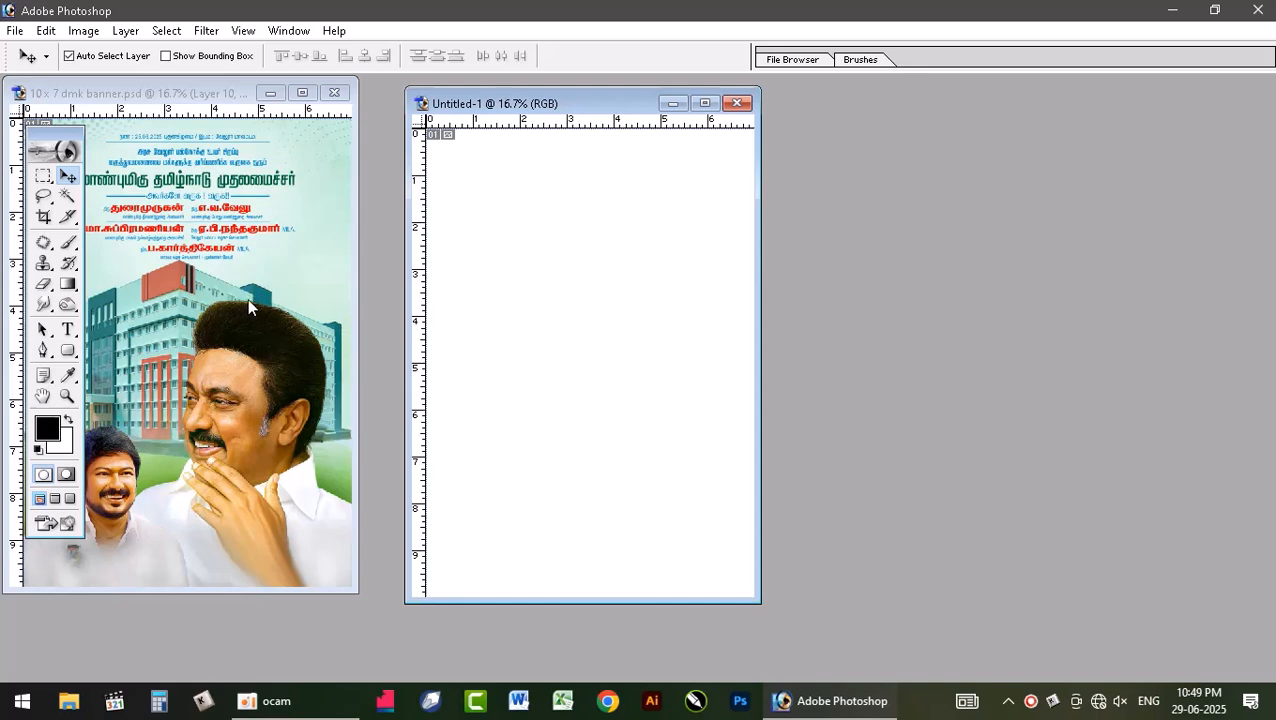
Maximize the banner document and examine its building and two portraits up close.
left_click(302, 93)
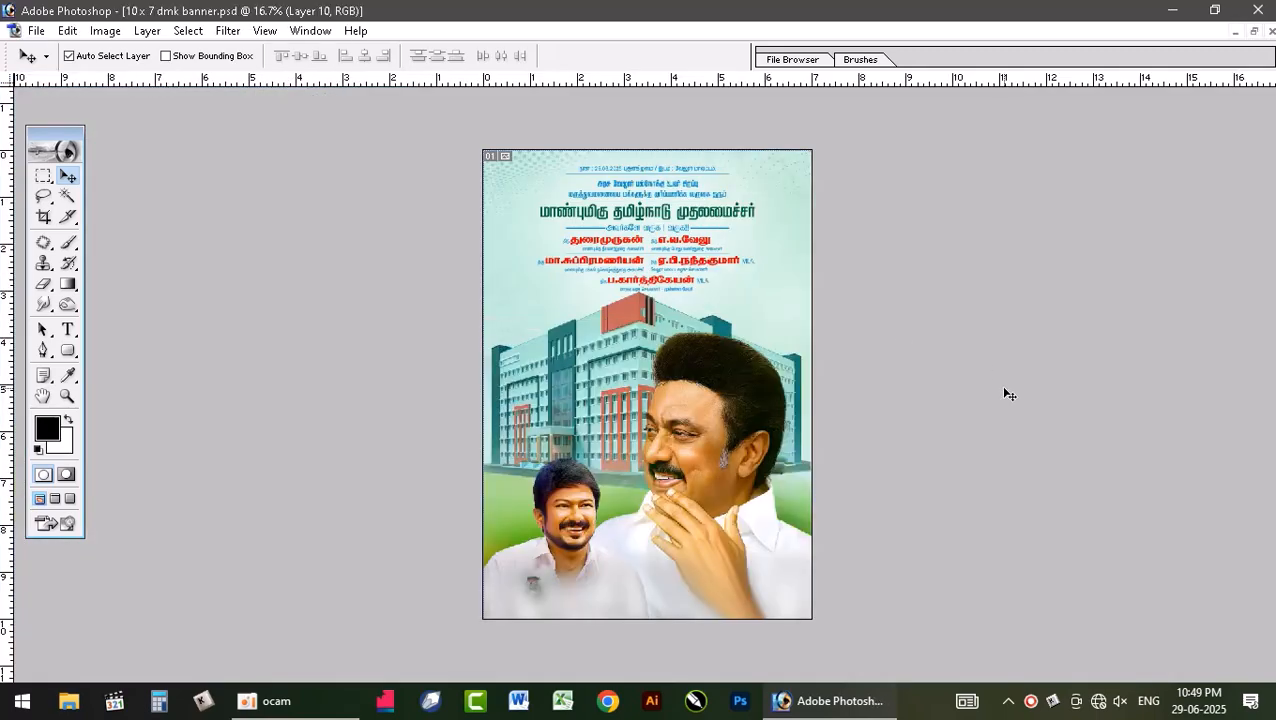
key("ctrl+plus")
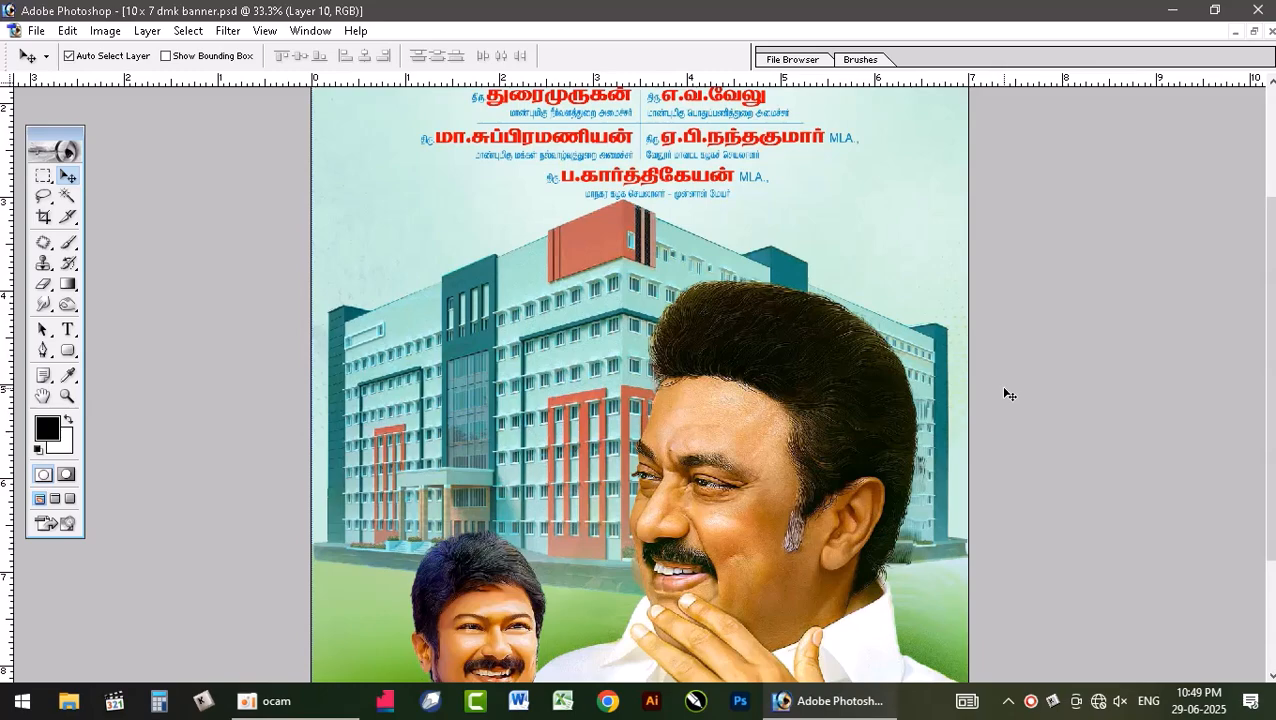
scroll(801, 416, "down", 2)
scroll(801, 416, "down", 2)
left_click_drag(773, 381, 771, 228)
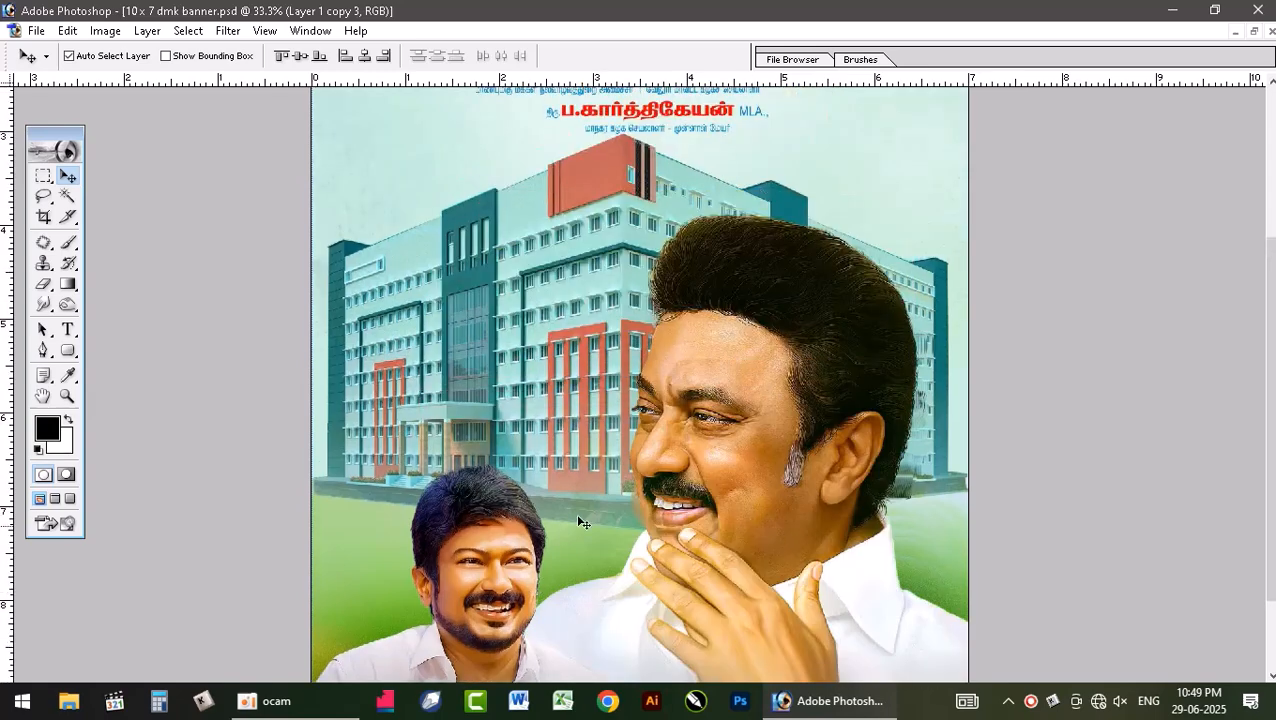
scroll(626, 488, "down", 2)
key("ctrl+0")
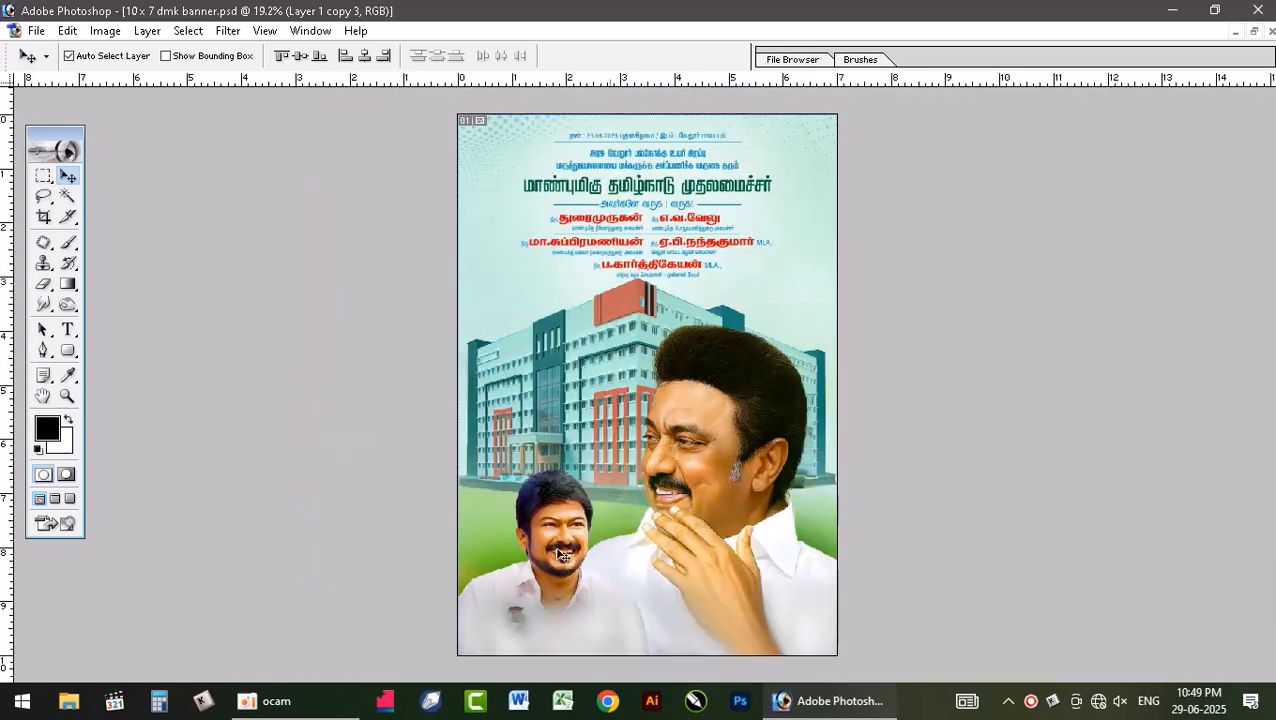
Try moving the smaller portrait to other spots on the banner, undoing each move.
left_click_drag(545, 567, 537, 464)
key("ctrl+z")
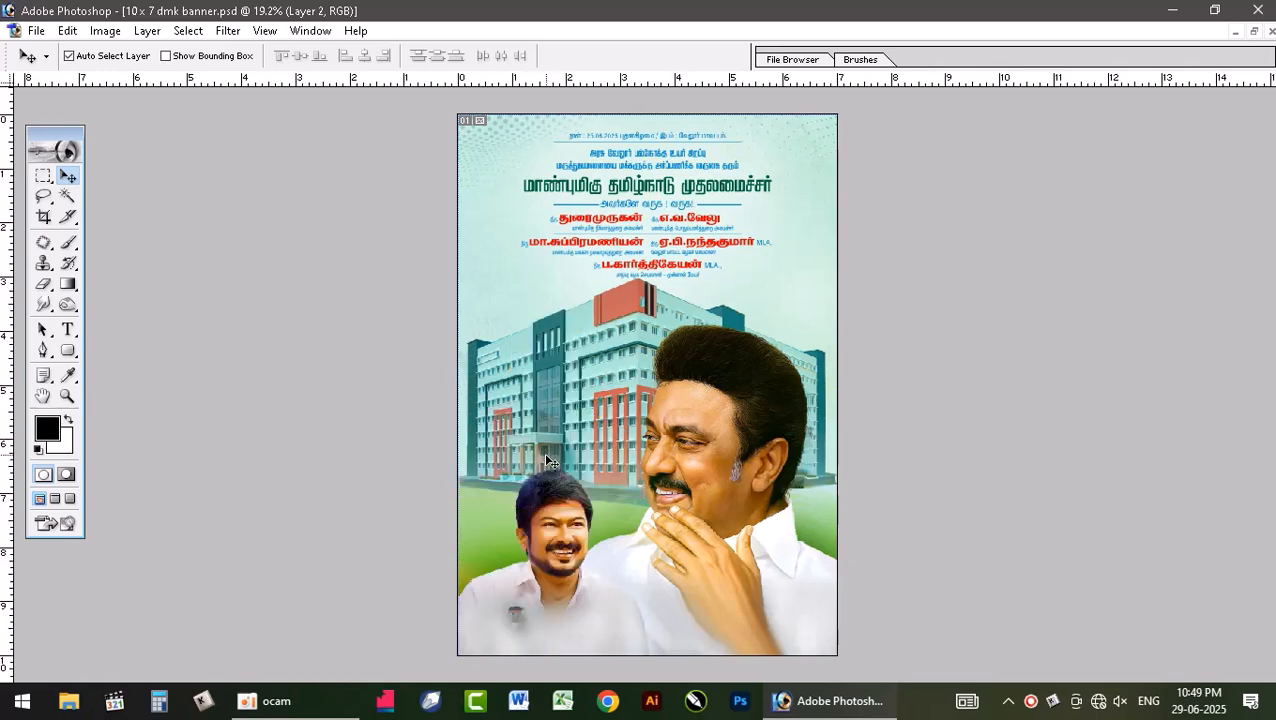
left_click_drag(541, 550, 585, 502)
key("ctrl+z")
Examine the detail of the larger portrait's hair, the building and the Tamil text block in the banner.
key("ctrl+plus")
key("ctrl+plus")
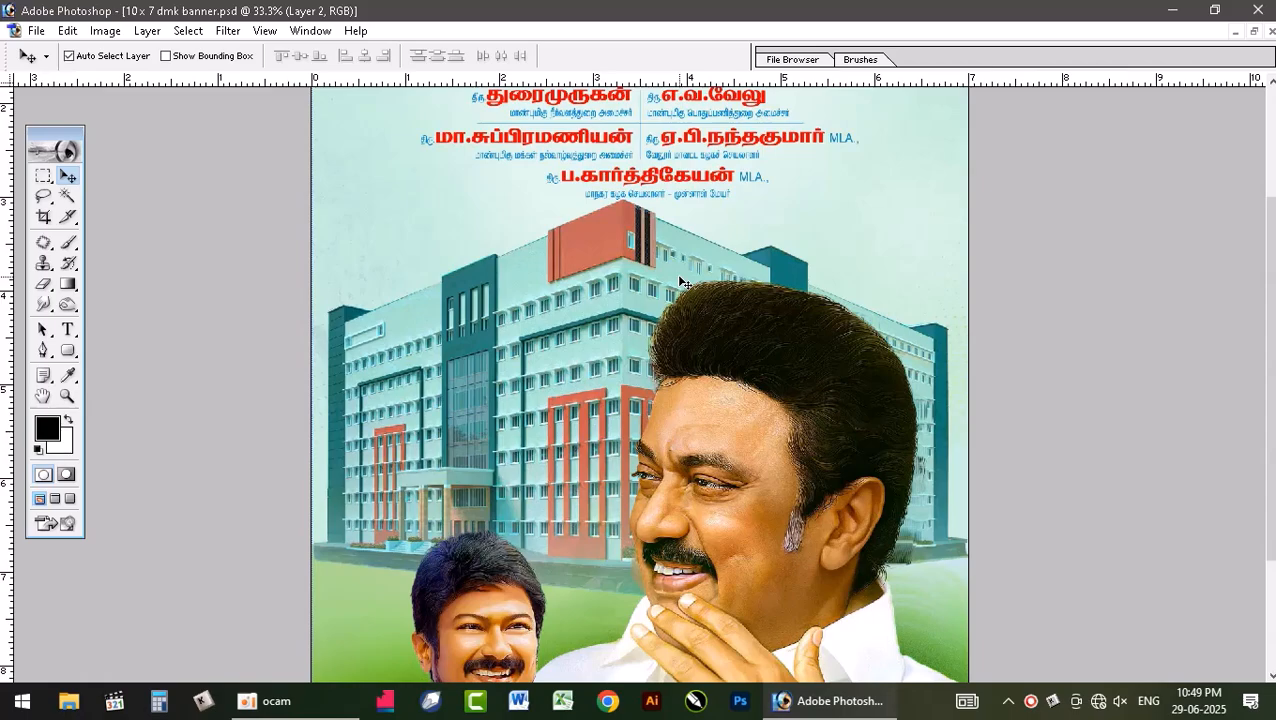
key("ctrl+plus")
key("ctrl+plus")
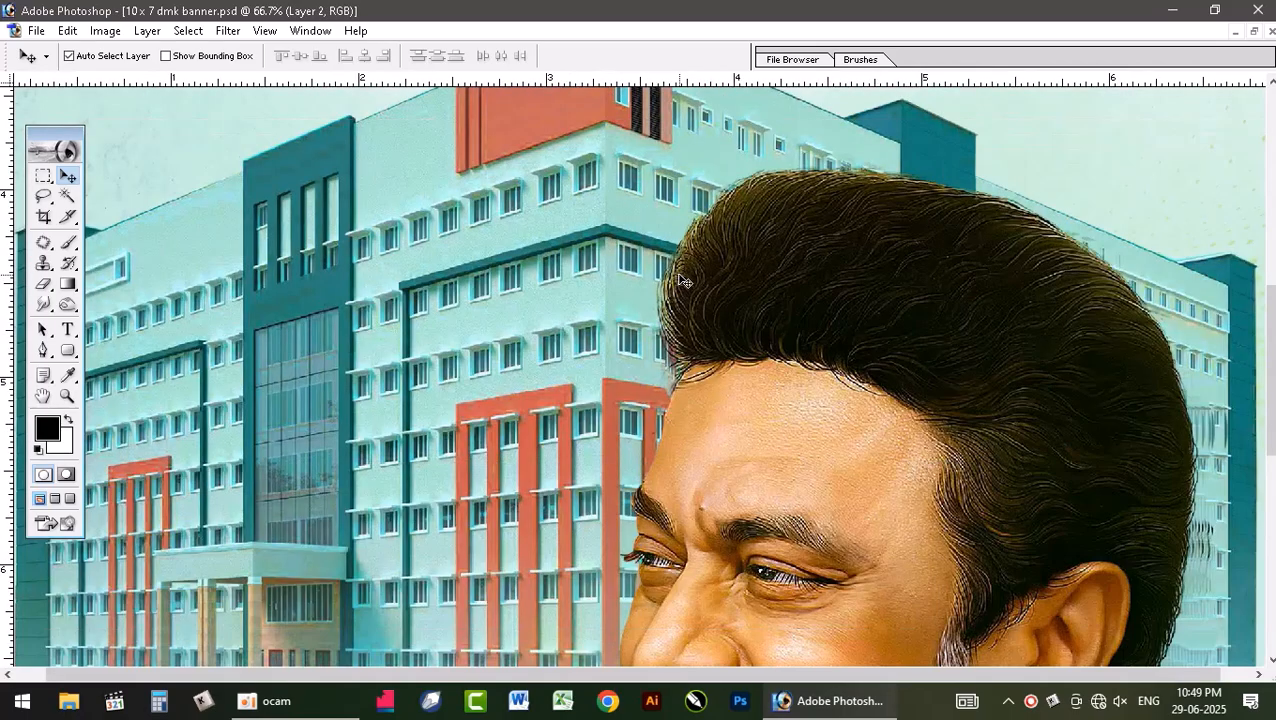
left_click_drag(583, 161, 597, 506)
left_click_drag(683, 236, 630, 509)
left_click_drag(803, 255, 535, 347)
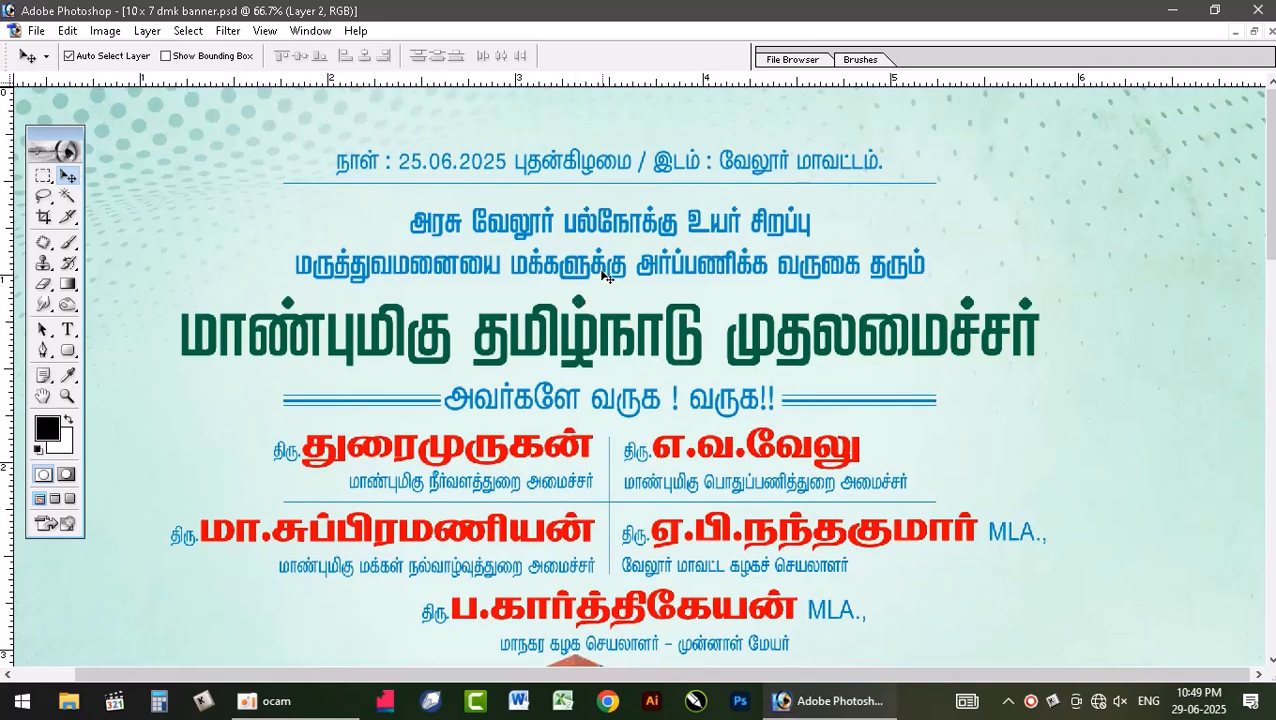
key("ctrl+0")
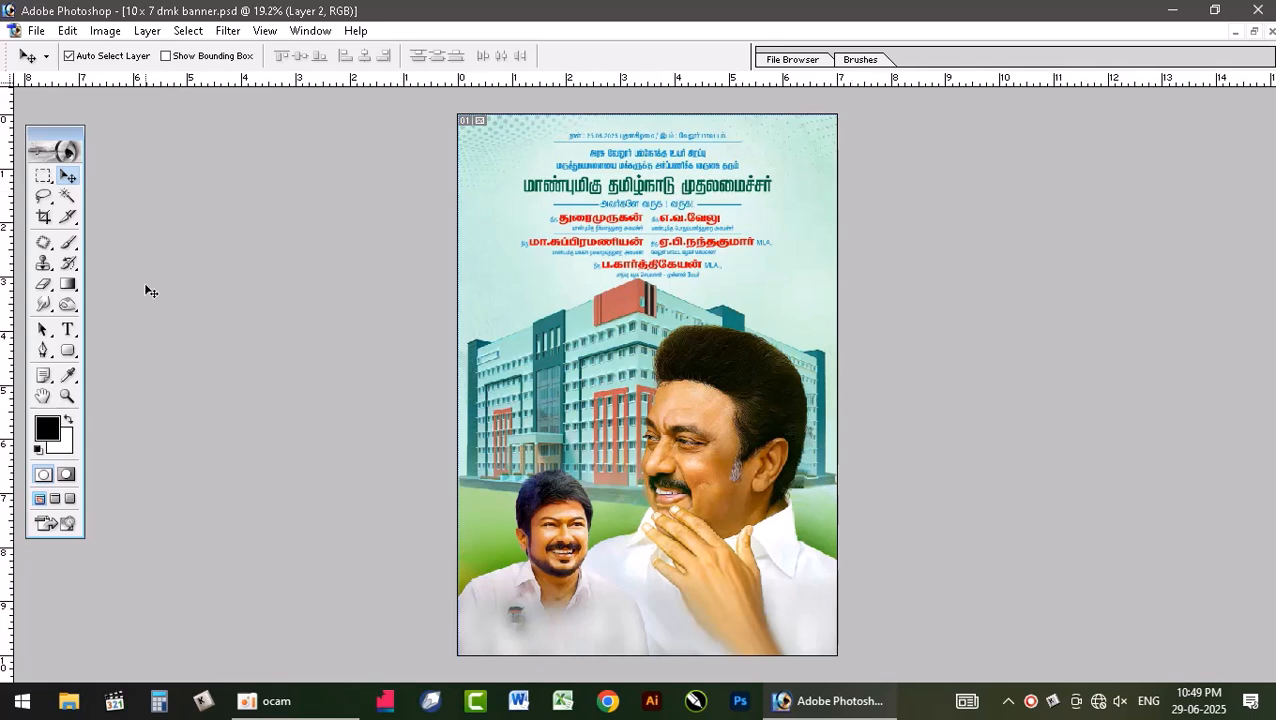
Try replacing the last letters of the large green heading with "புறீம்றீபும்", and undo the text edit.
left_click(67, 396)
left_click(759, 215)
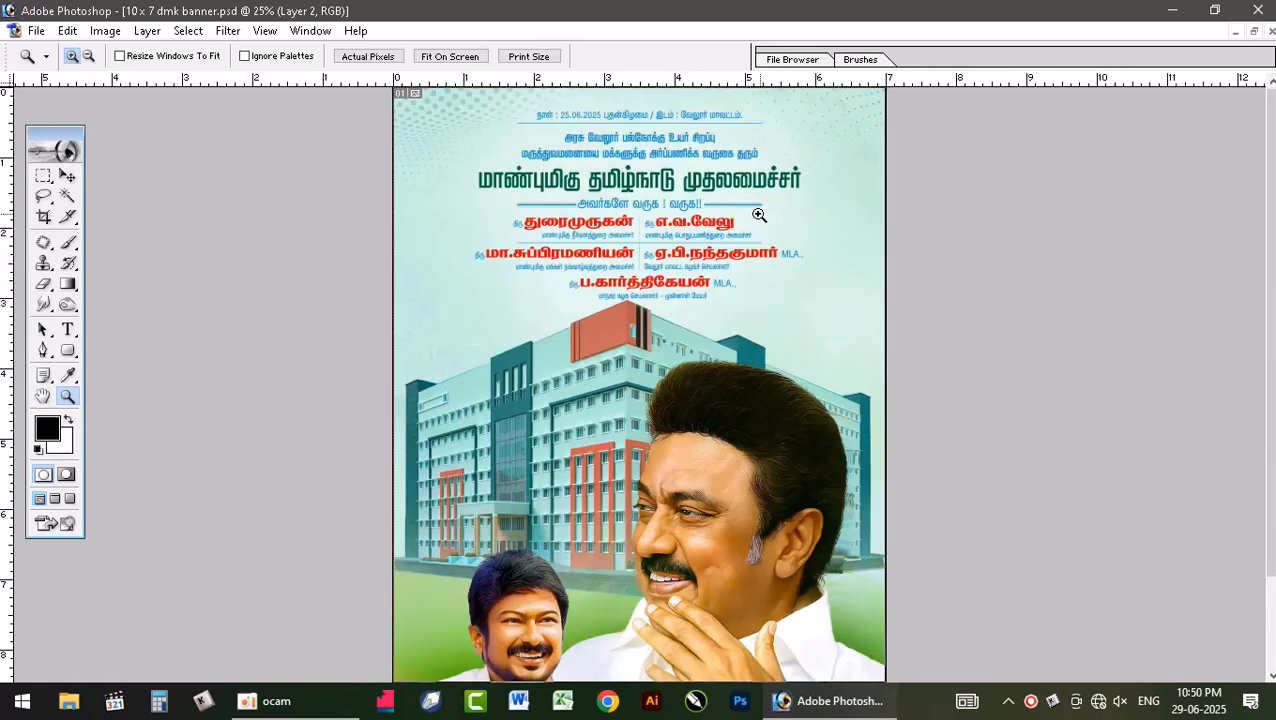
left_click(759, 215)
left_click(67, 176)
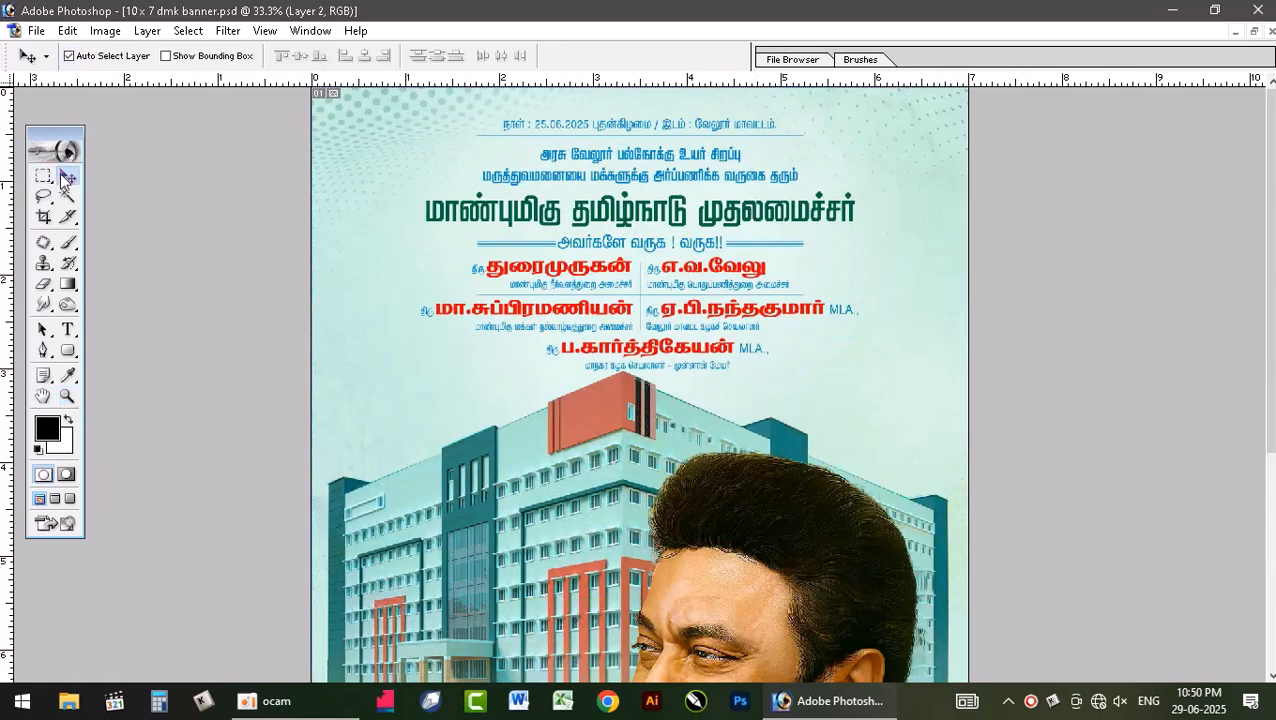
left_click(625, 197)
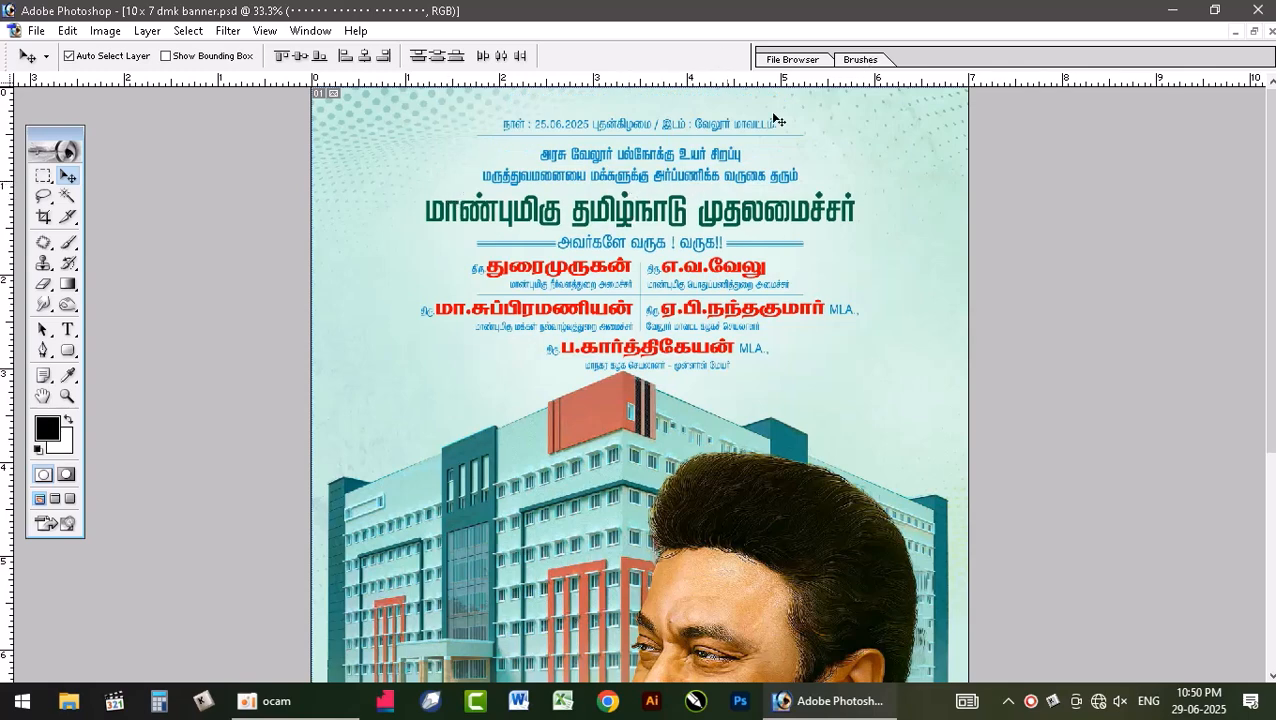
left_click(70, 331)
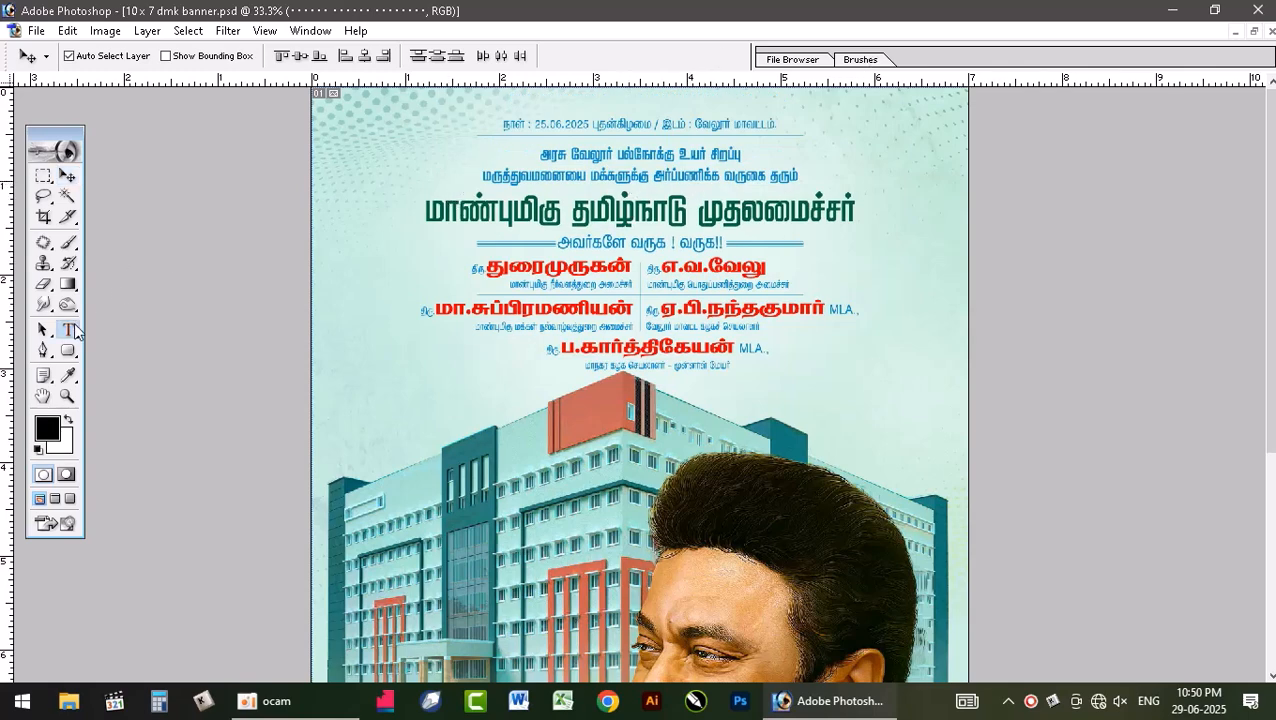
left_click(822, 208)
left_click(631, 297)
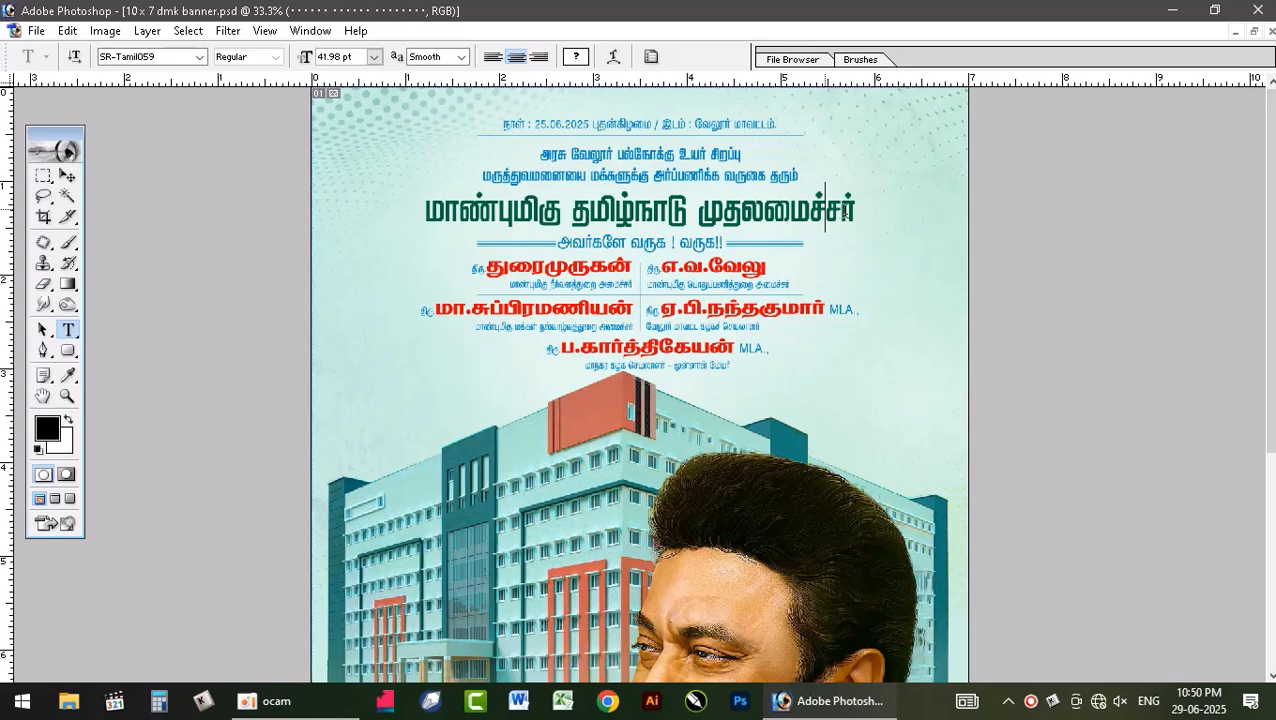
left_click(850, 211)
key("BackSpace")
key("BackSpace")
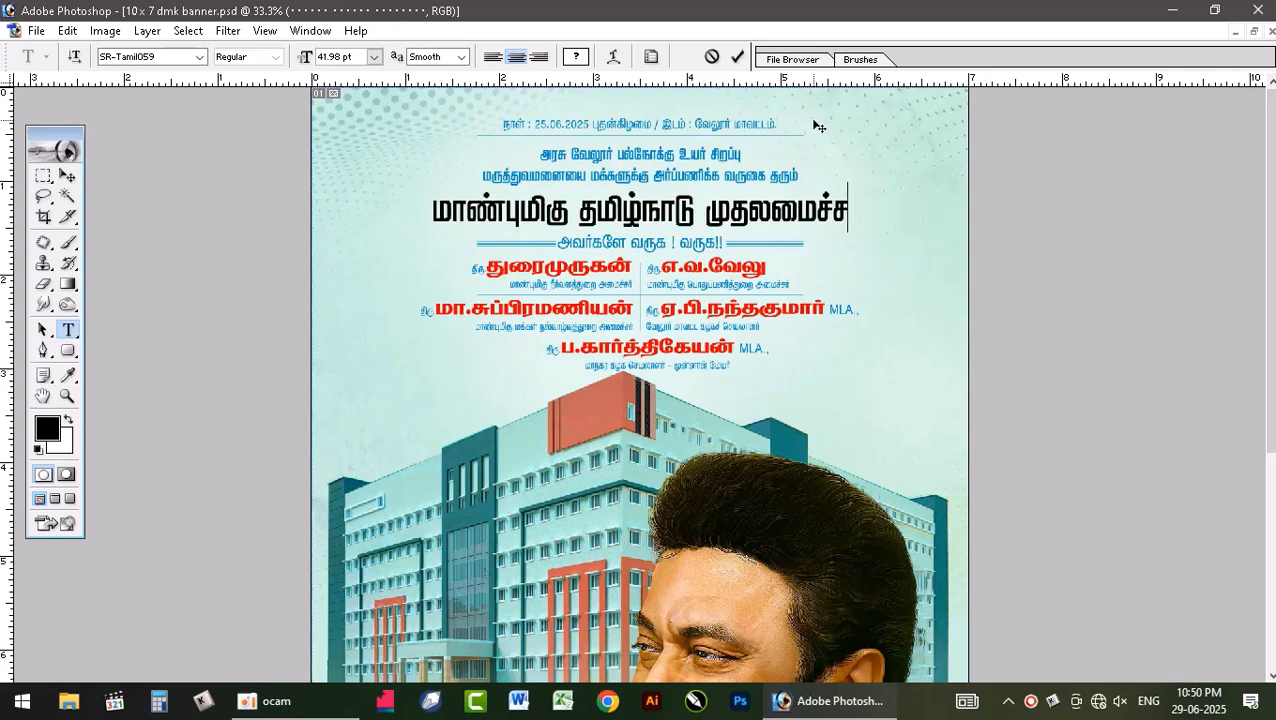
type("புறீம்றீபும்")
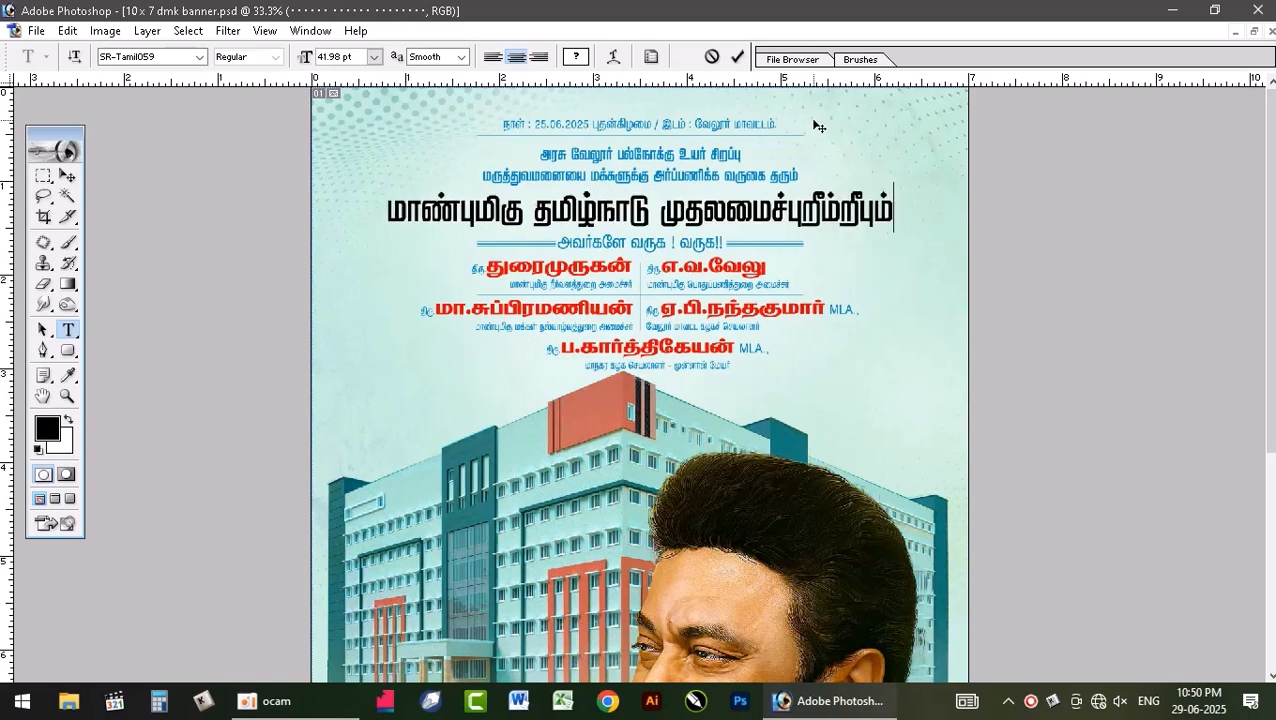
left_click(738, 57)
key("ctrl+z")
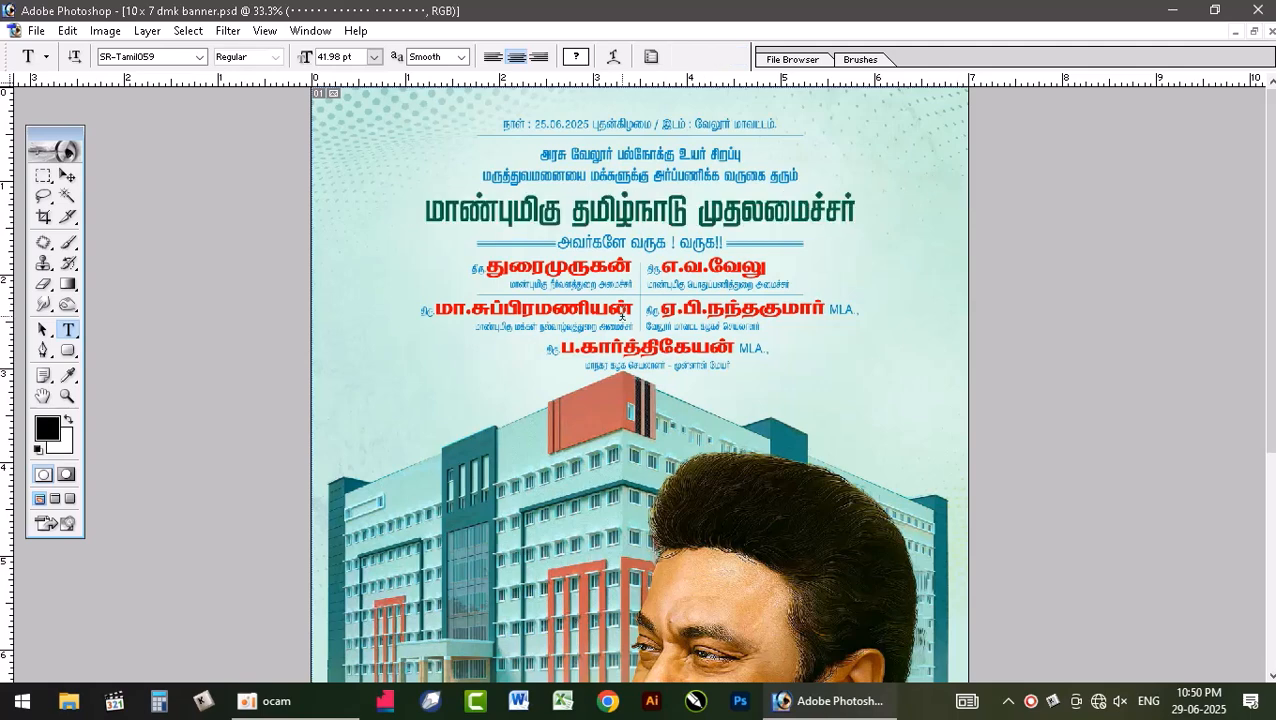
Restore the banner to a floating window beside the blank document, with the whole design in view.
left_click(1254, 31)
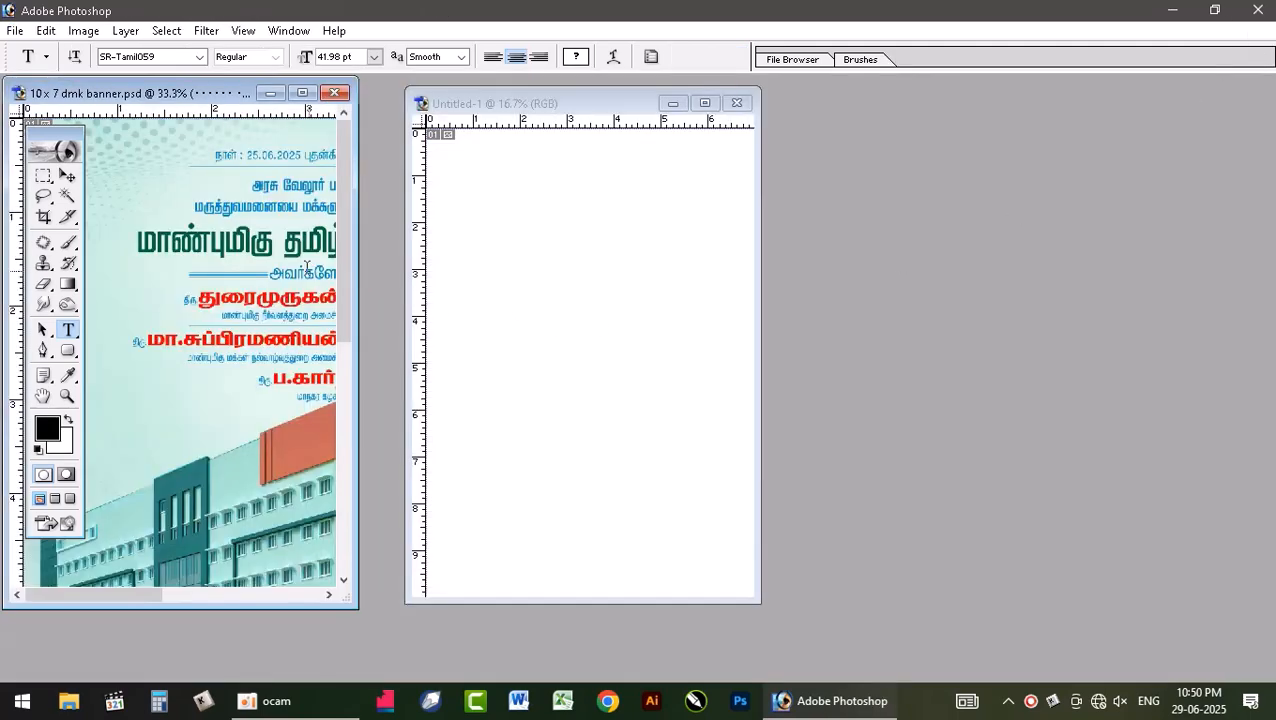
key("ctrl+0")
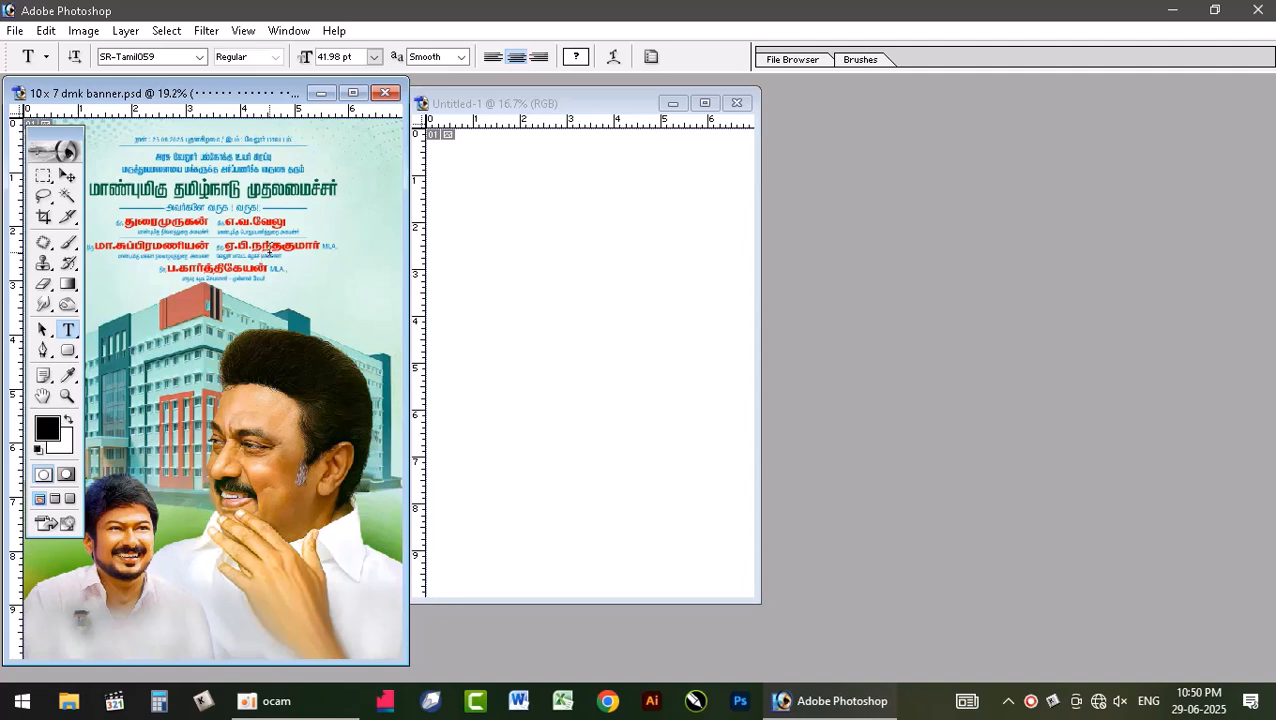
Try moving the large green heading slightly with the Move tool, and undo the move.
left_click(67, 176)
left_click_drag(203, 185, 222, 176)
key("ctrl+z")
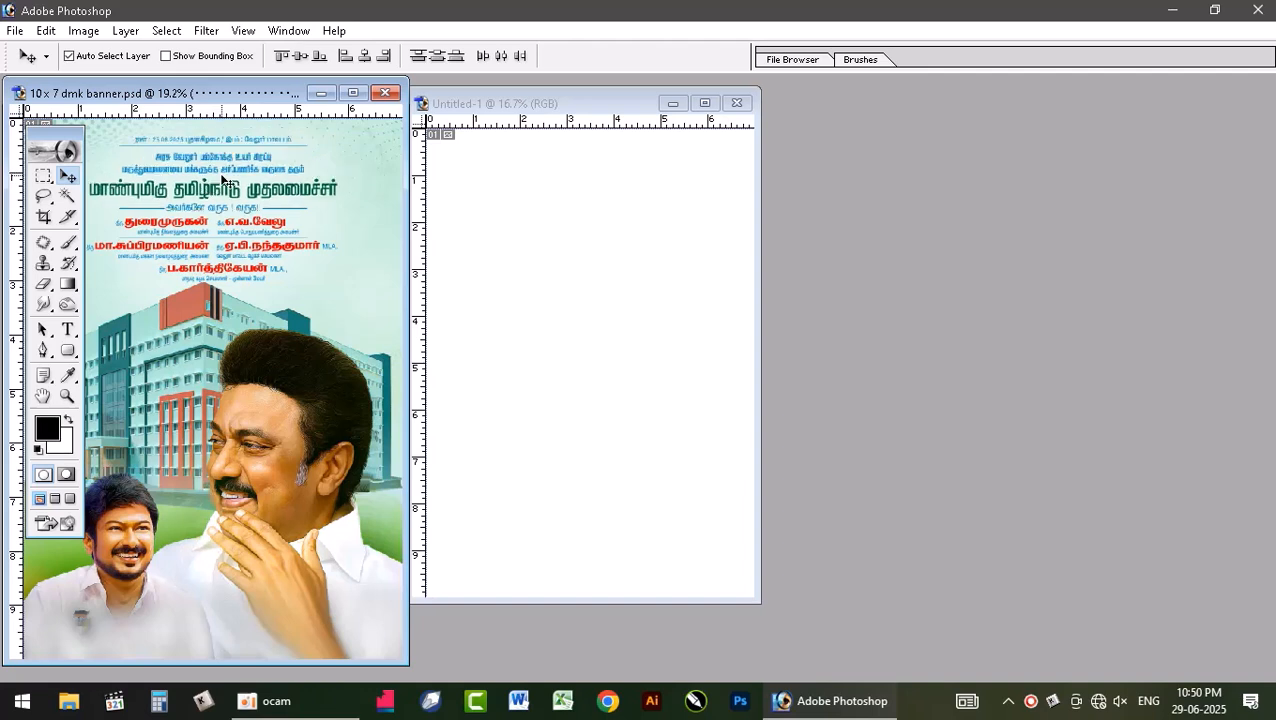
Show the Layers palette and select Layer 5, the banner's large green heading, from the layers under it.
key("F7")
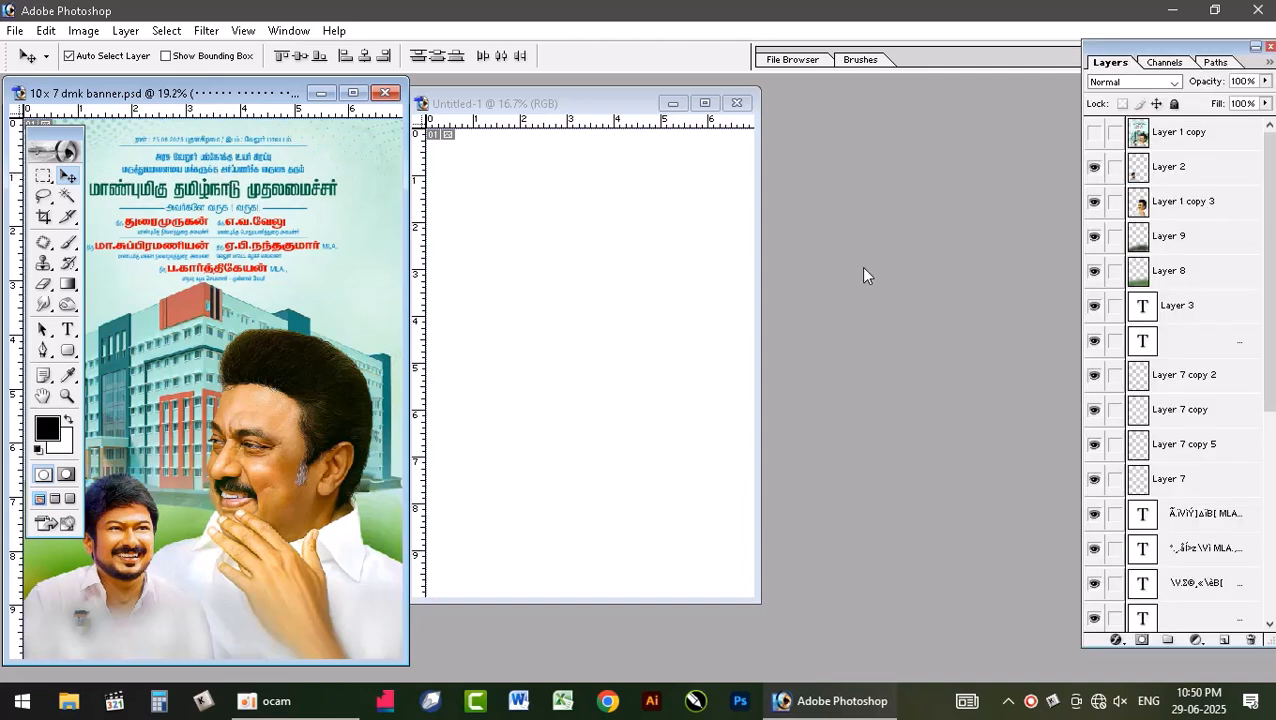
right_click(258, 196)
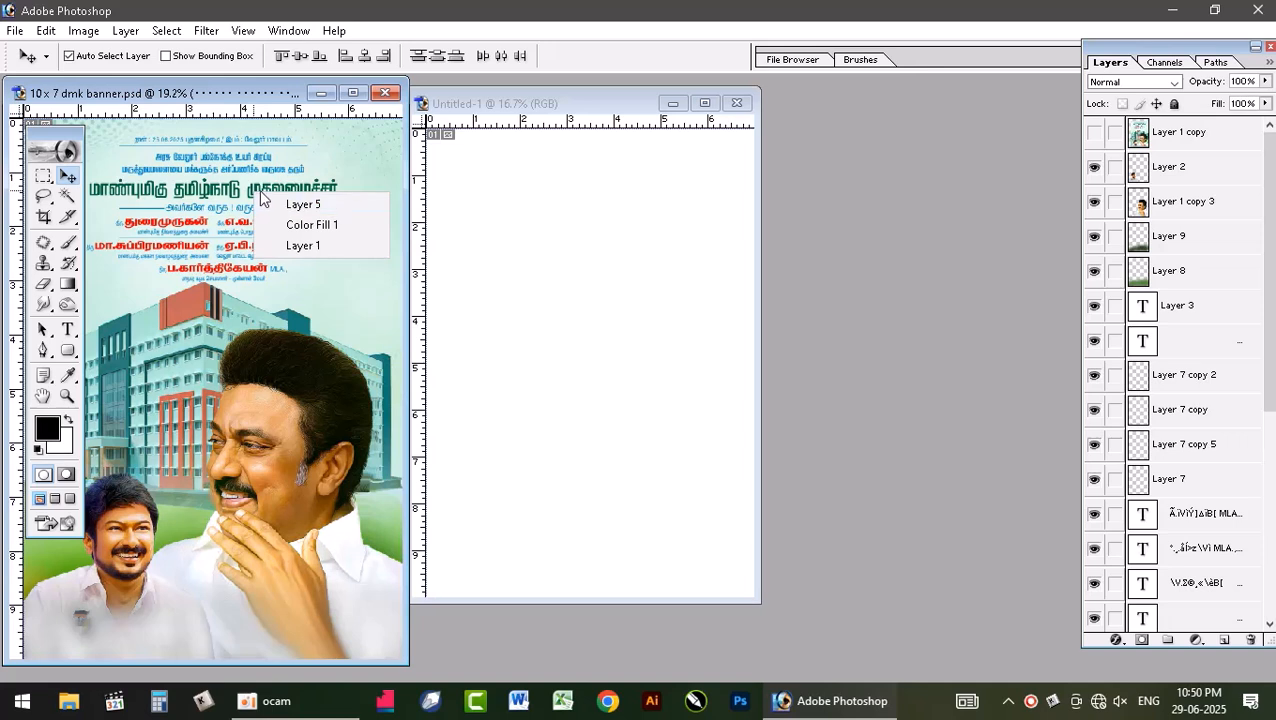
left_click(322, 204)
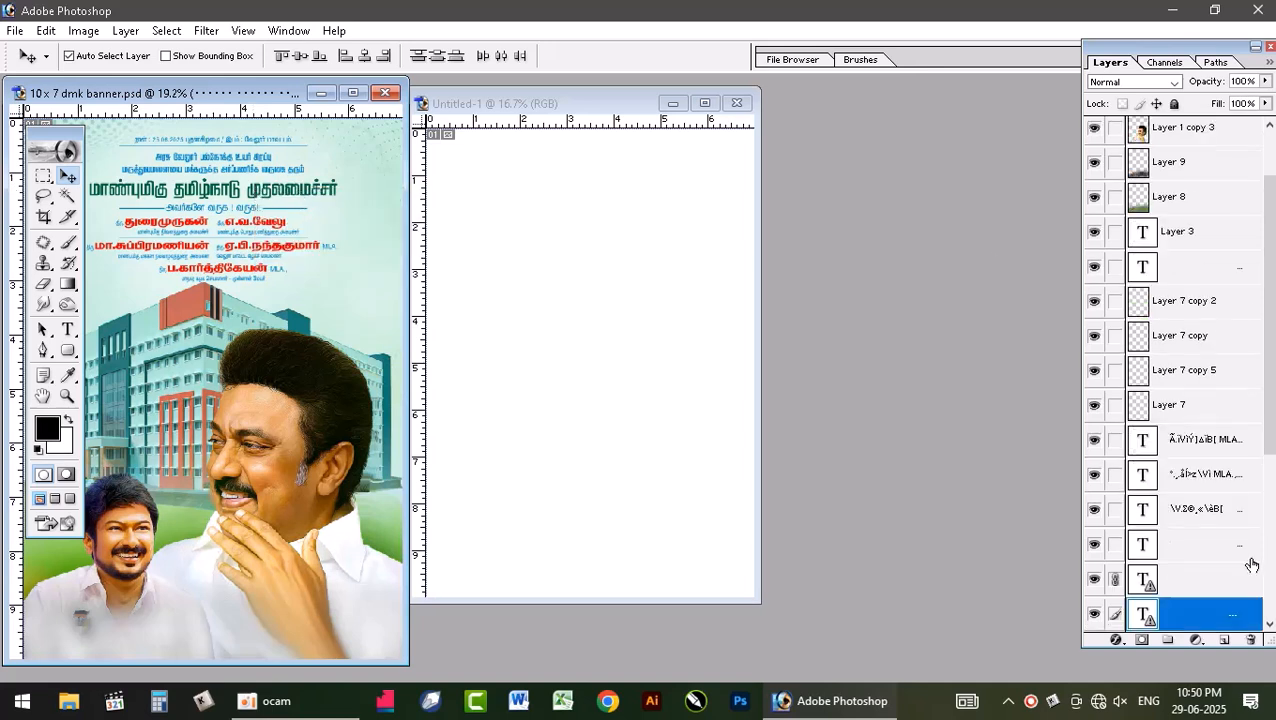
Link the banner's text and divider line layers to the large green heading and copy them together into the blank document.
left_click_drag(1117, 558, 1117, 244)
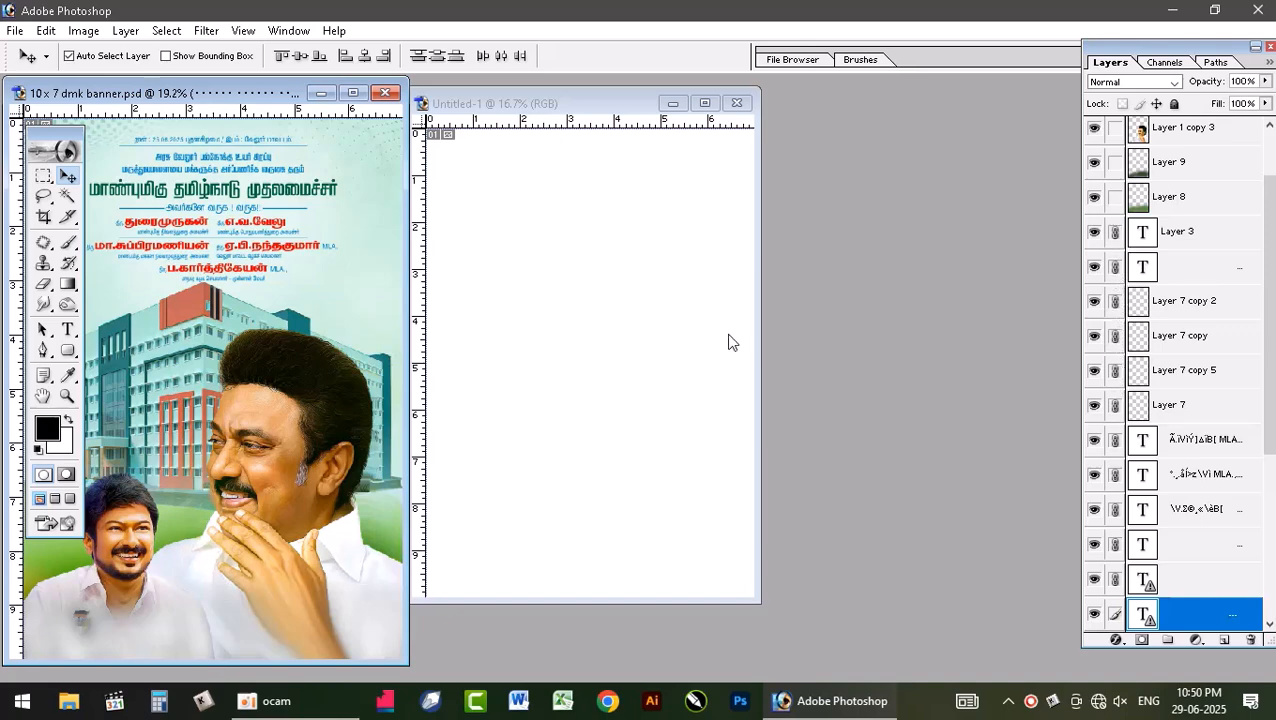
left_click_drag(210, 190, 569, 223)
left_click(704, 103)
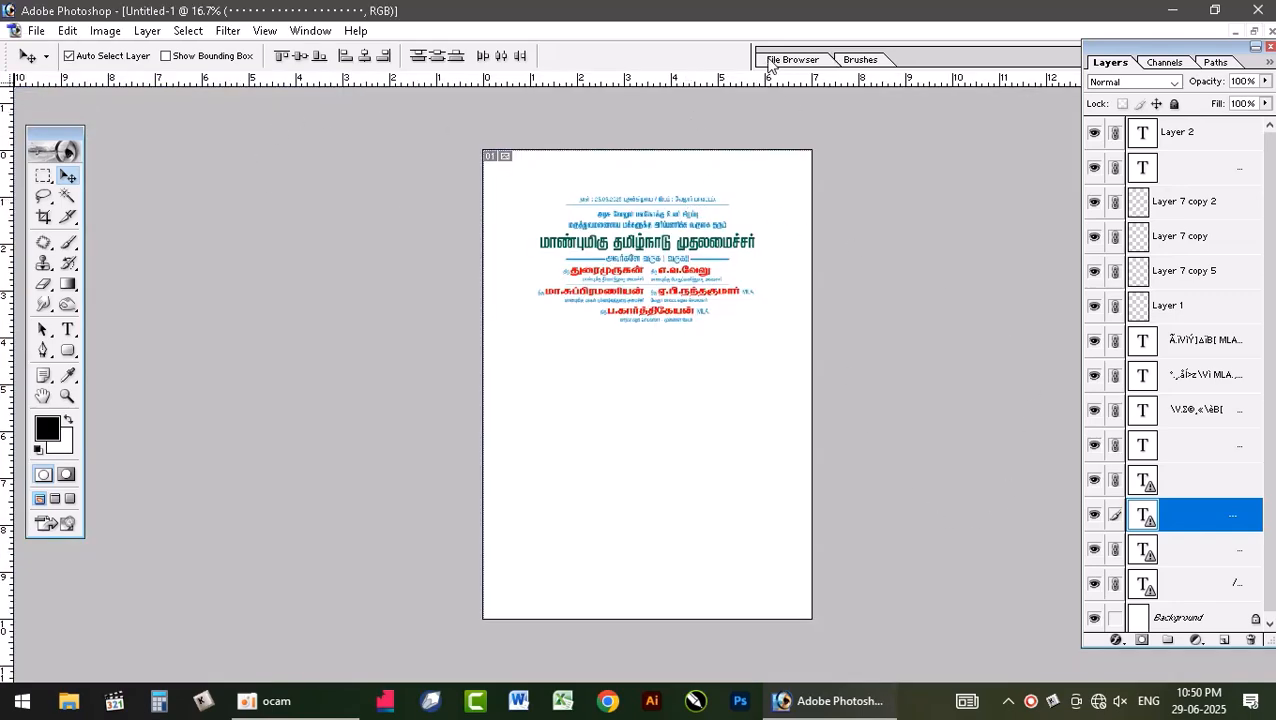
Add a vertical guide at 50% and align the centre of the copied text block with it.
left_click(265, 31)
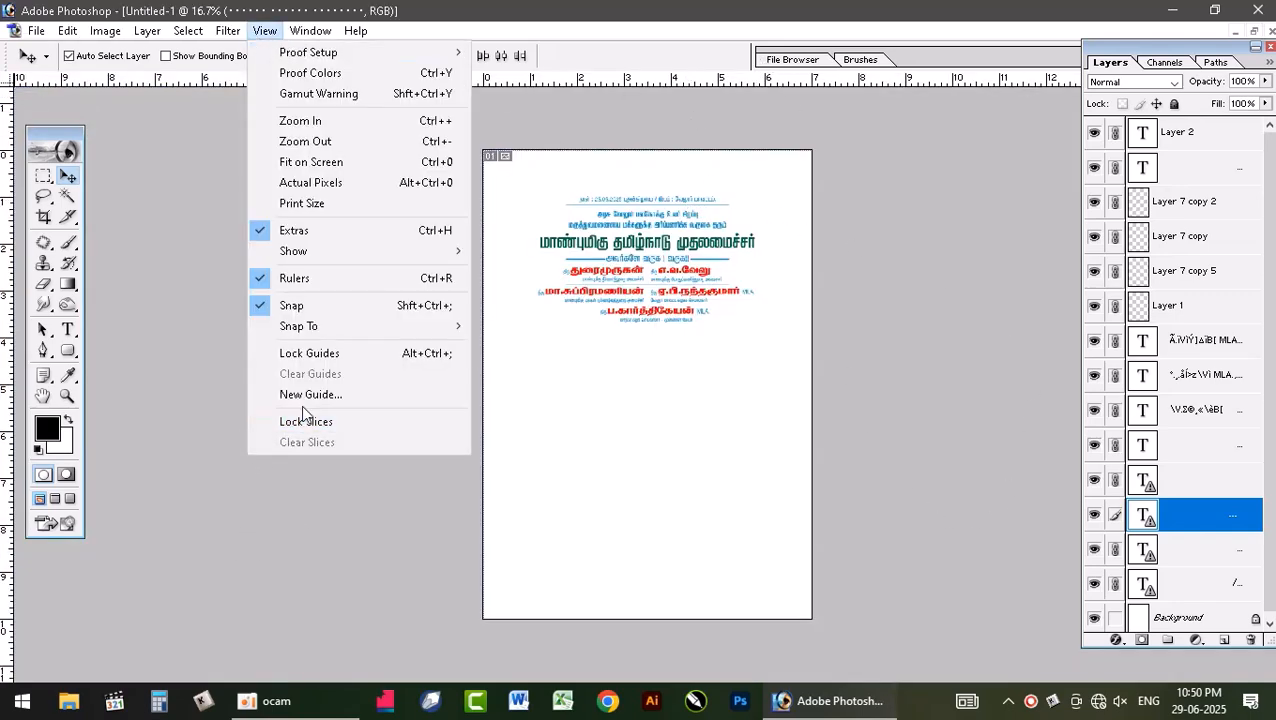
left_click(305, 395)
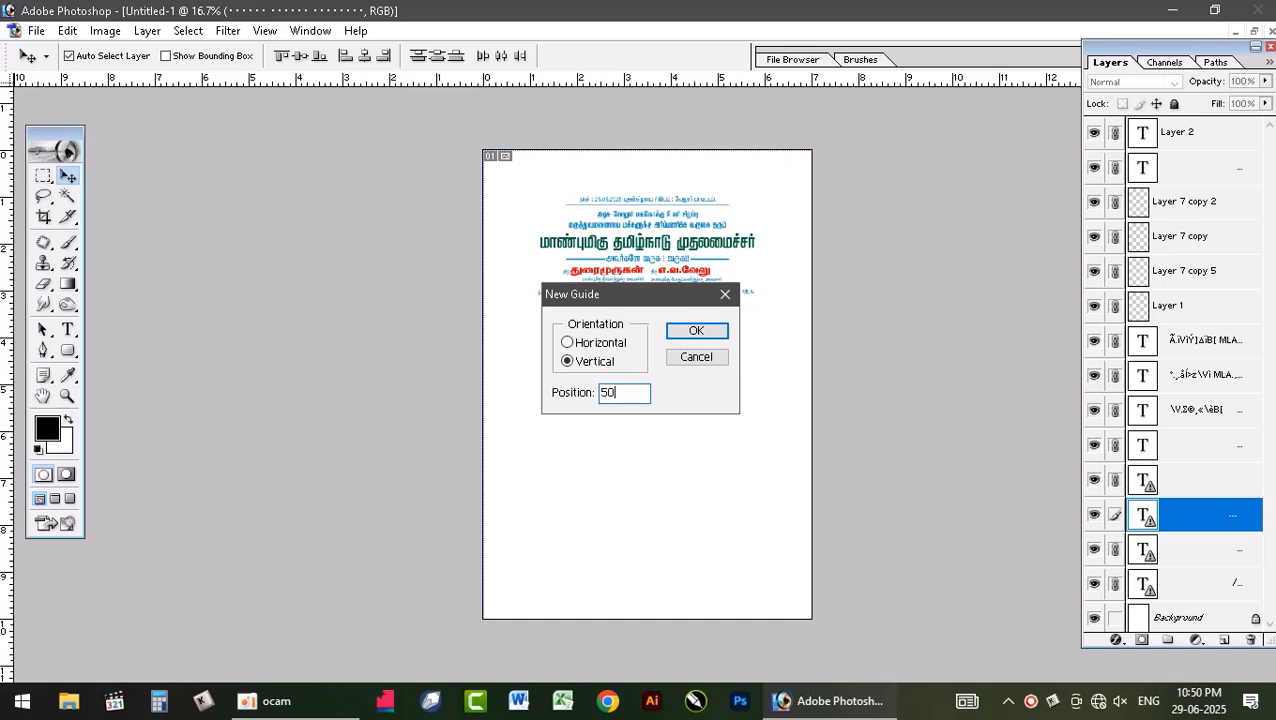
key("Return")
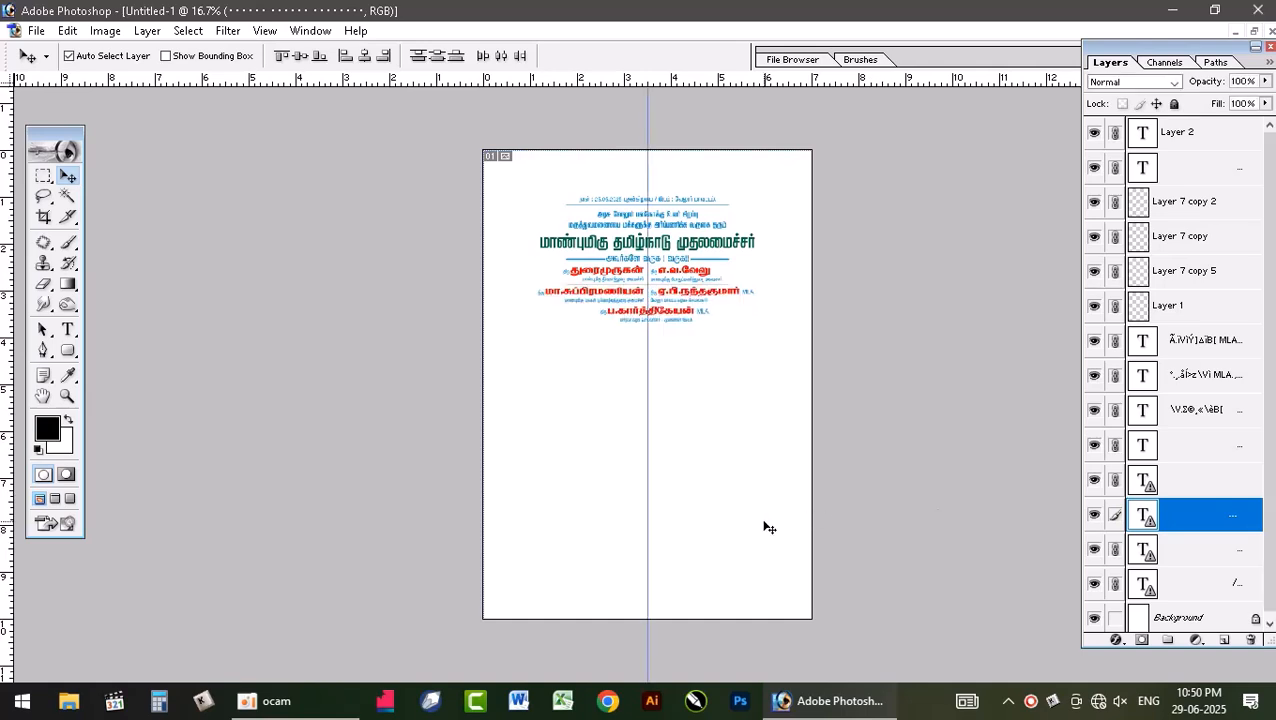
left_click(716, 296)
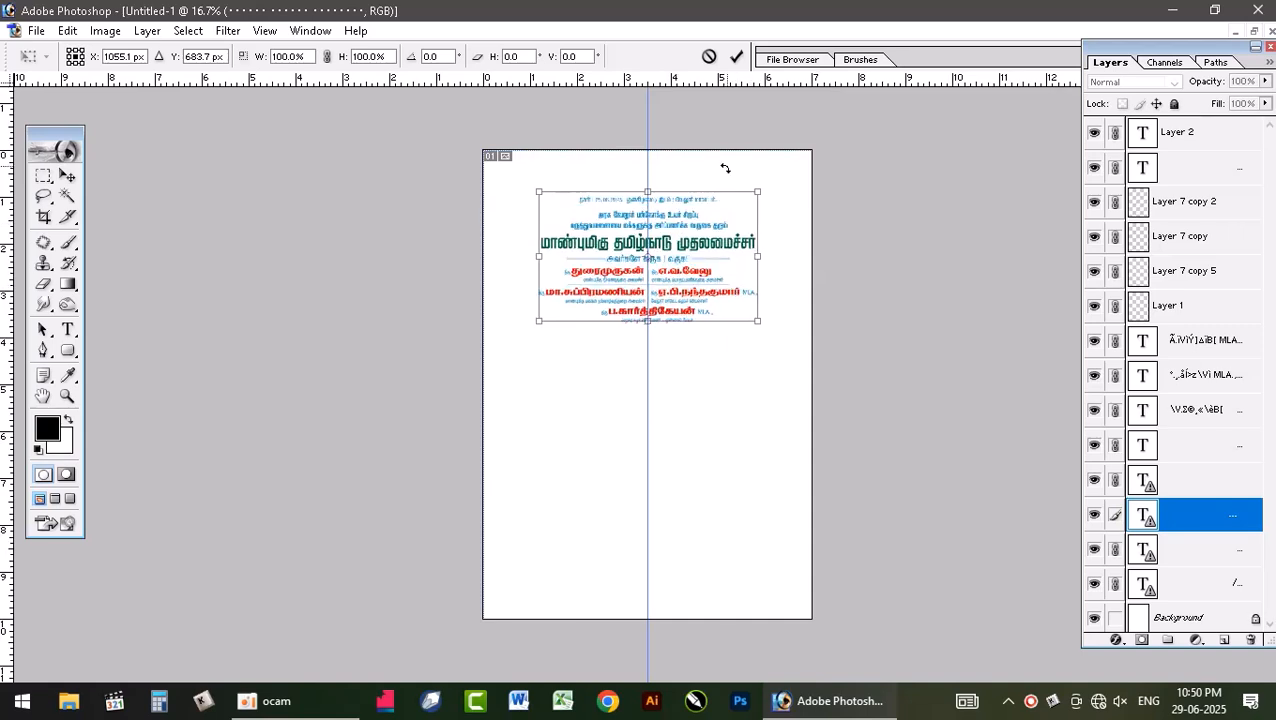
key("Return")
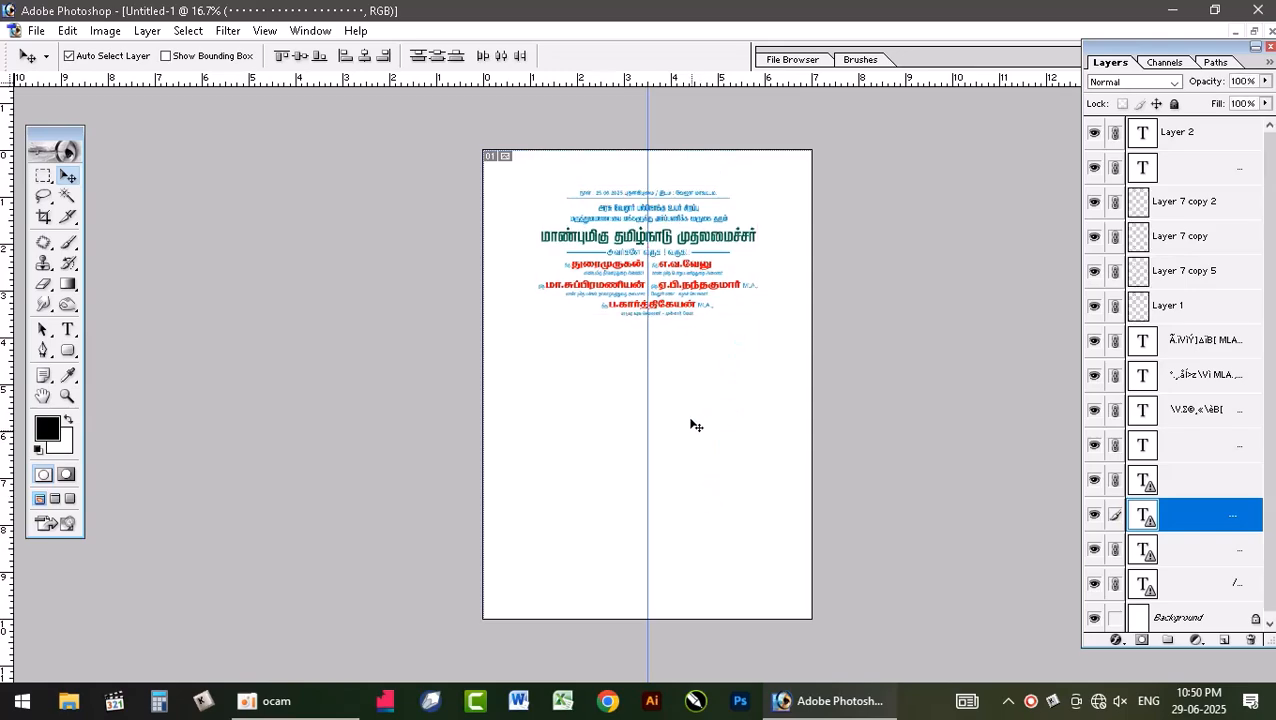
Copy the hospital building image from the banner into the new document and place it below the text block.
left_click(1255, 33)
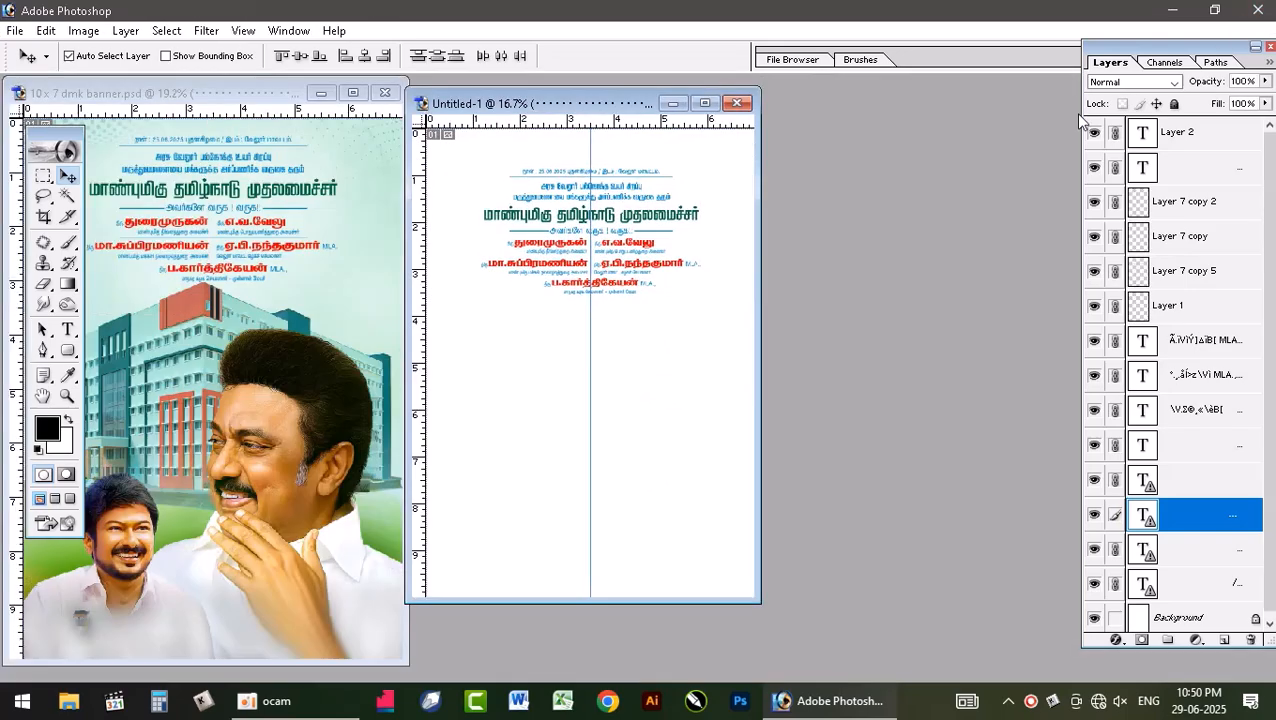
left_click(257, 309)
left_click_drag(190, 353, 650, 322)
left_click(704, 103)
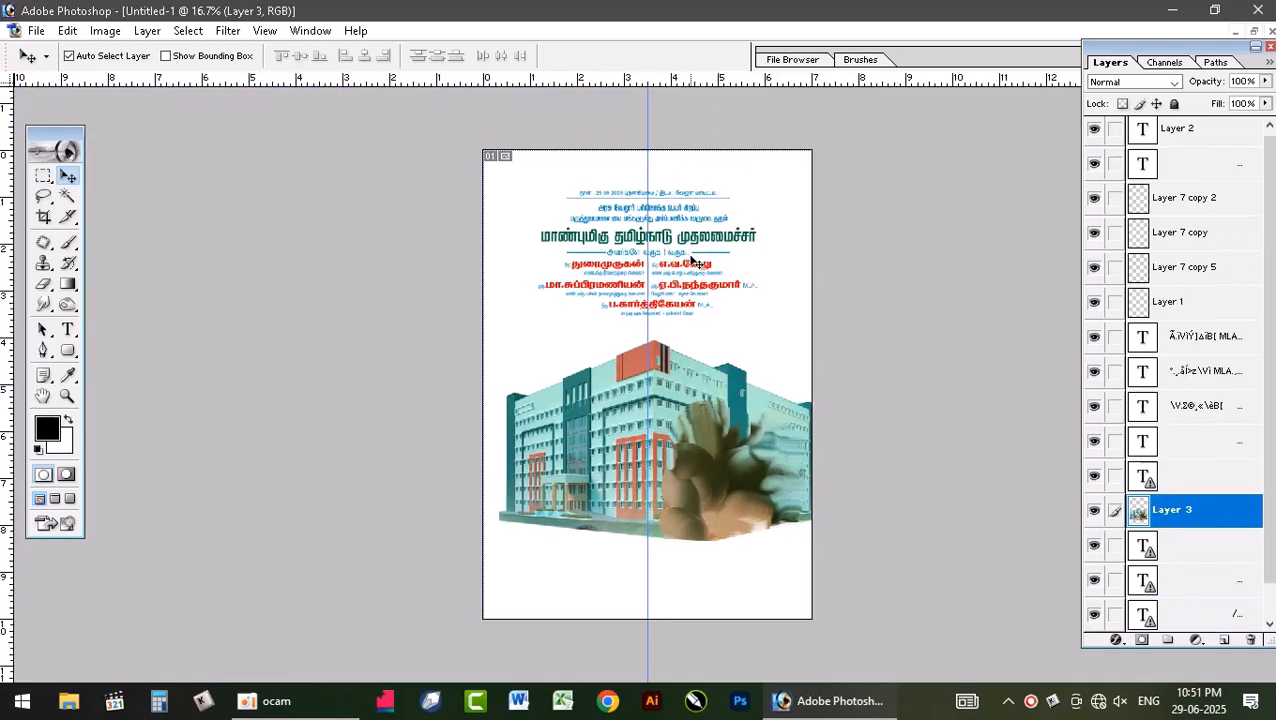
left_click_drag(696, 426, 682, 403)
Select the large green heading and move its linked text block up close to the page's top edge.
right_click(716, 249)
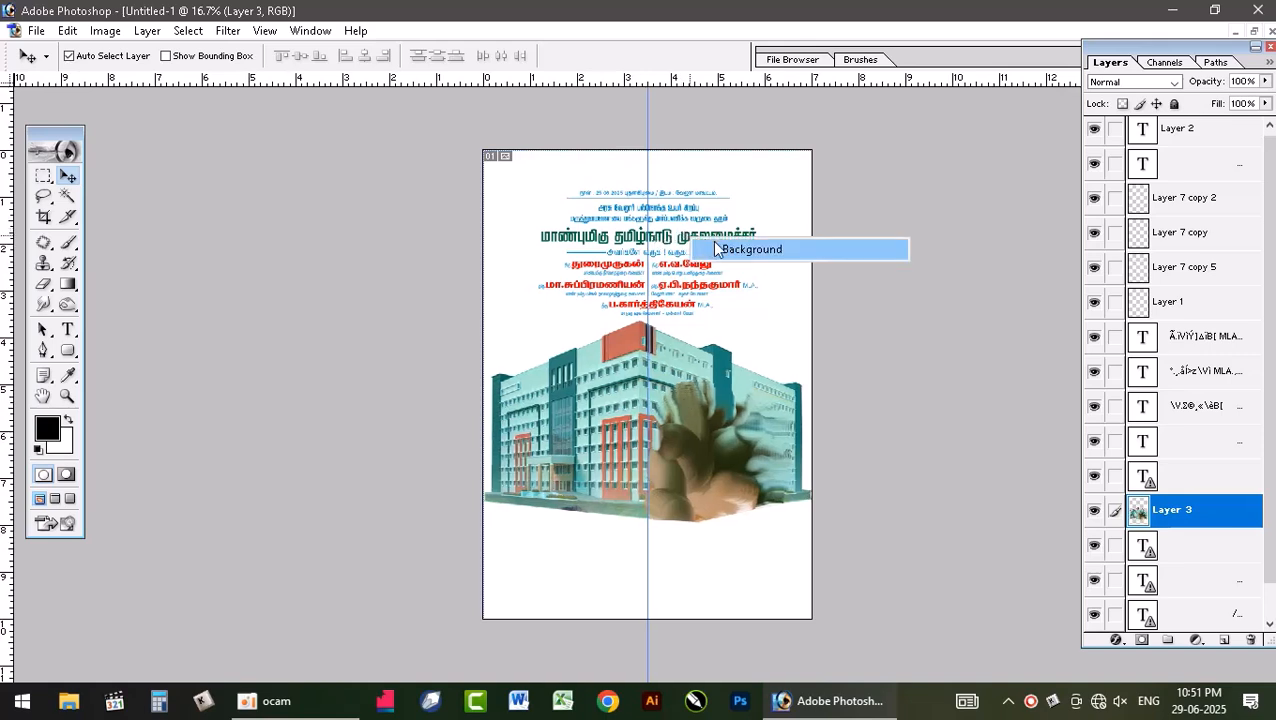
left_click(716, 249)
right_click(697, 243)
left_click(705, 251)
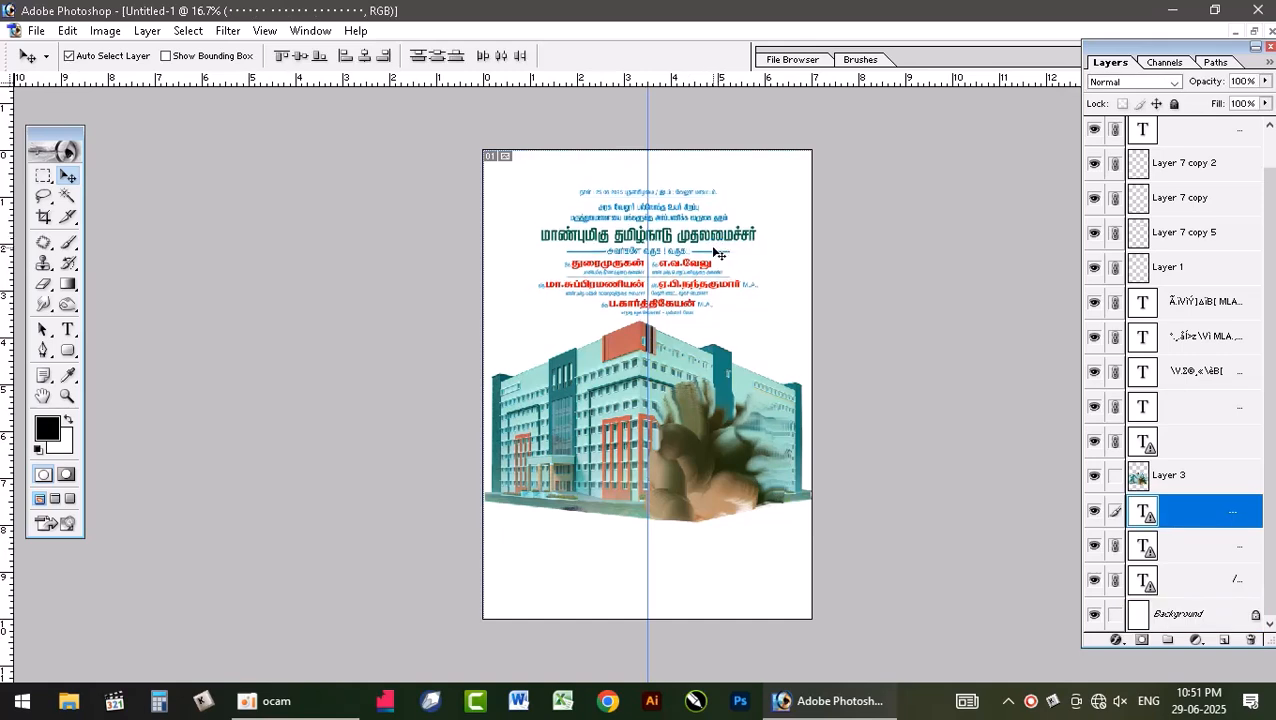
mouse_move(703, 251)
left_mouse_down()
mouse_move(701, 240)
mouse_move(697, 260)
left_mouse_up()
Move the building image up closer to the text and check with Free Transform that it is centred on the guide.
left_click(683, 436)
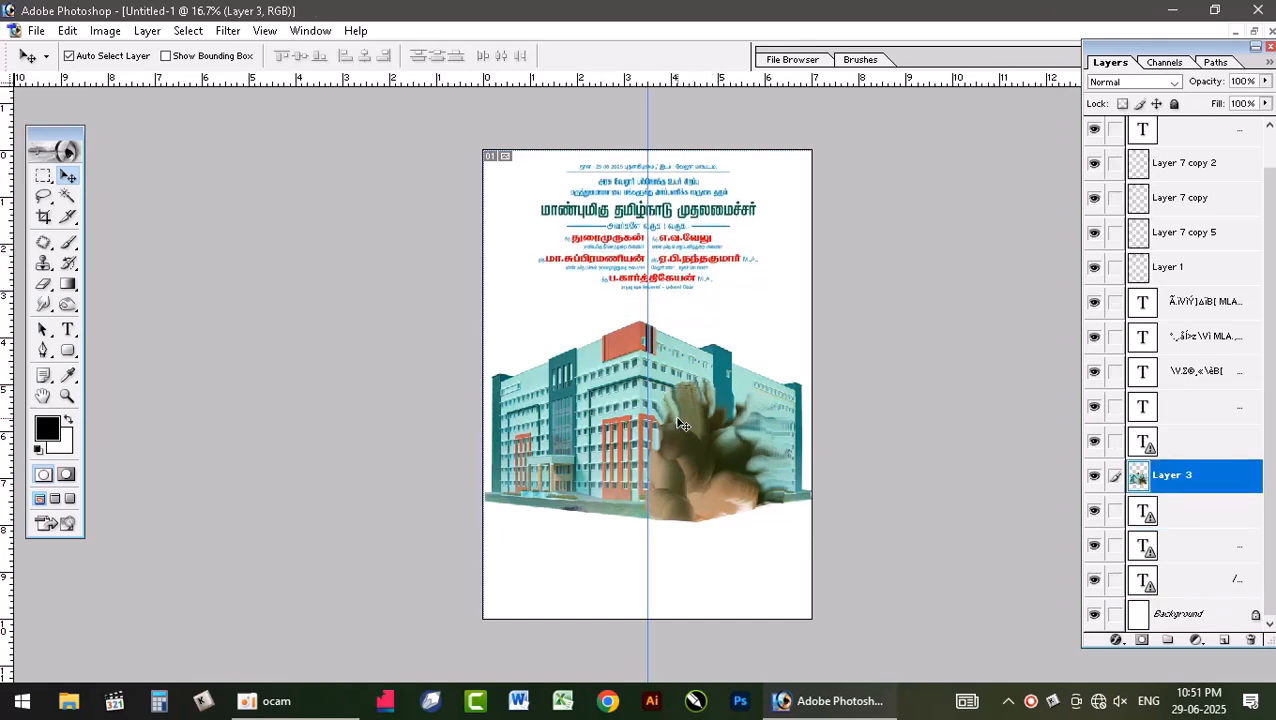
left_click_drag(683, 436, 684, 421)
key("ctrl+t")
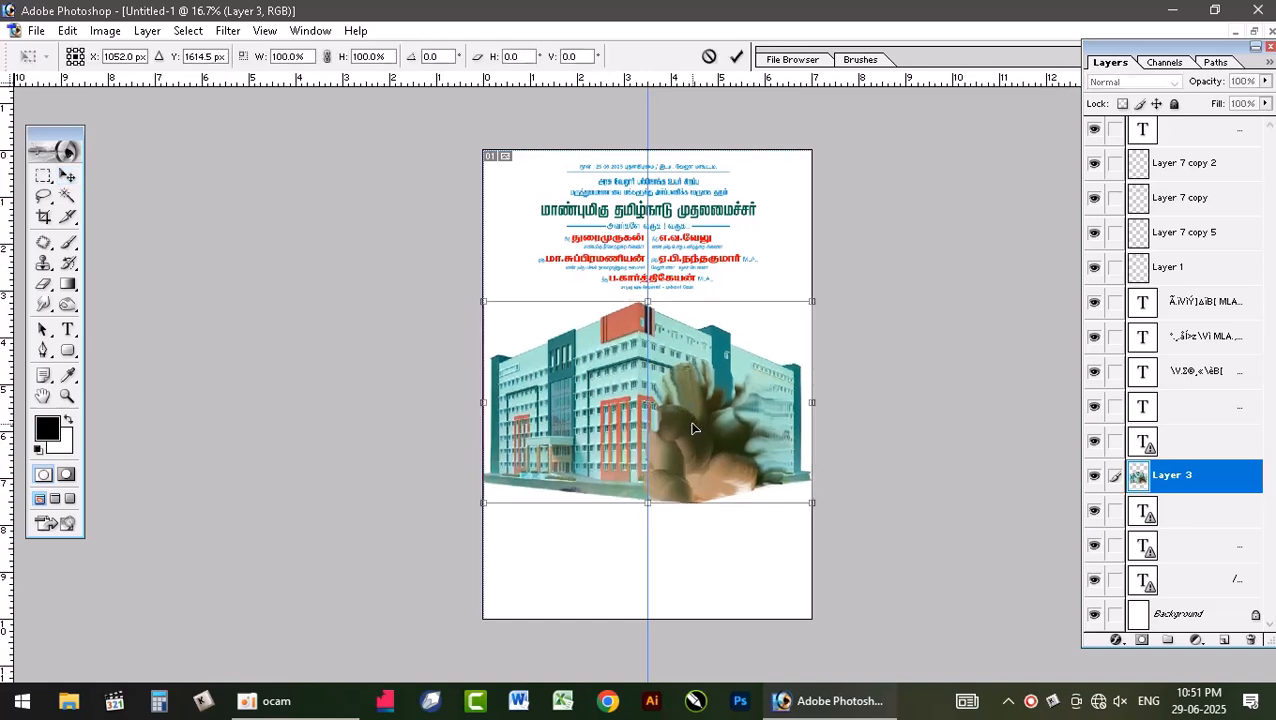
key("Return")
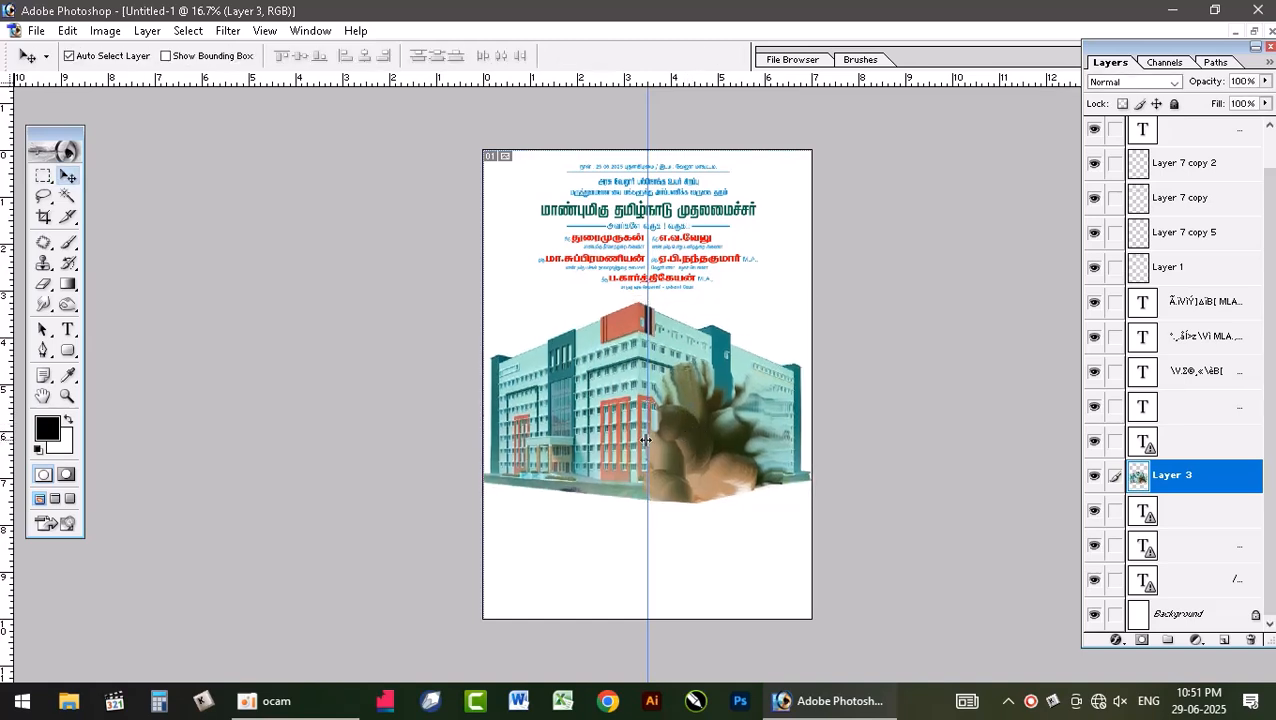
Copy the two linked portraits from the banner into the new document, in front of the building.
left_click(1254, 33)
left_click(244, 382)
left_click_drag(244, 382, 610, 480)
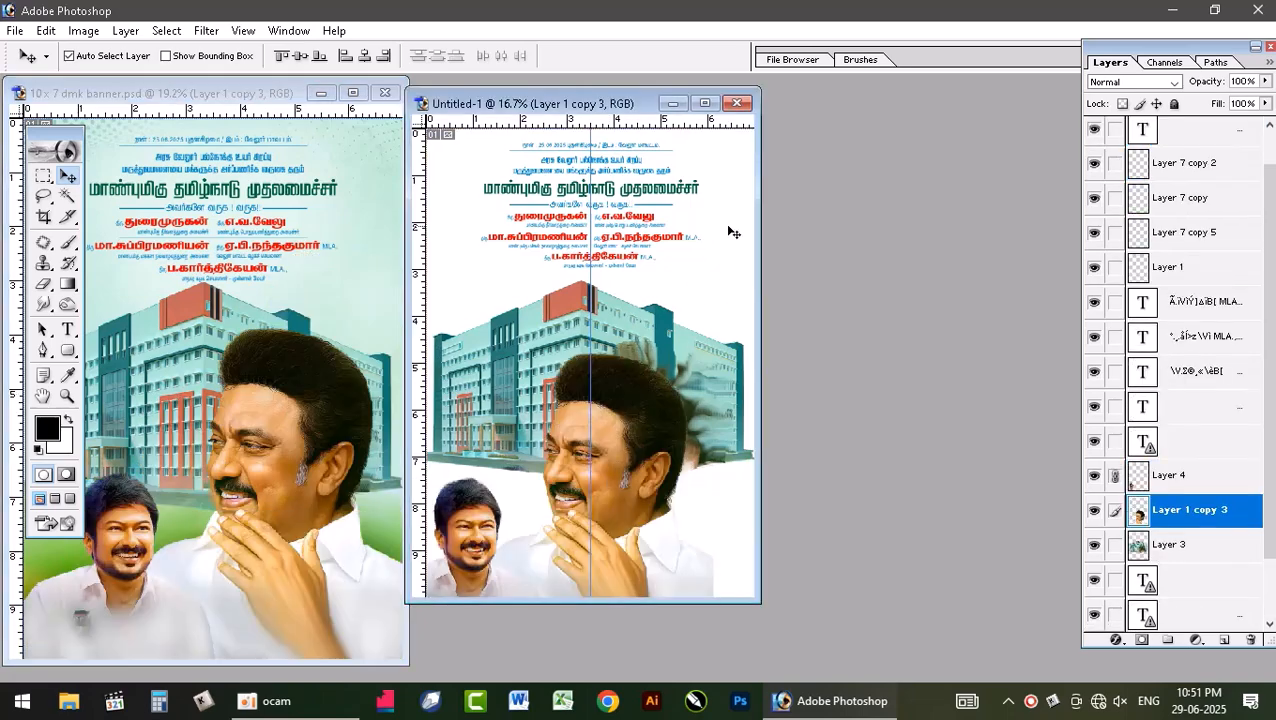
left_click(704, 103)
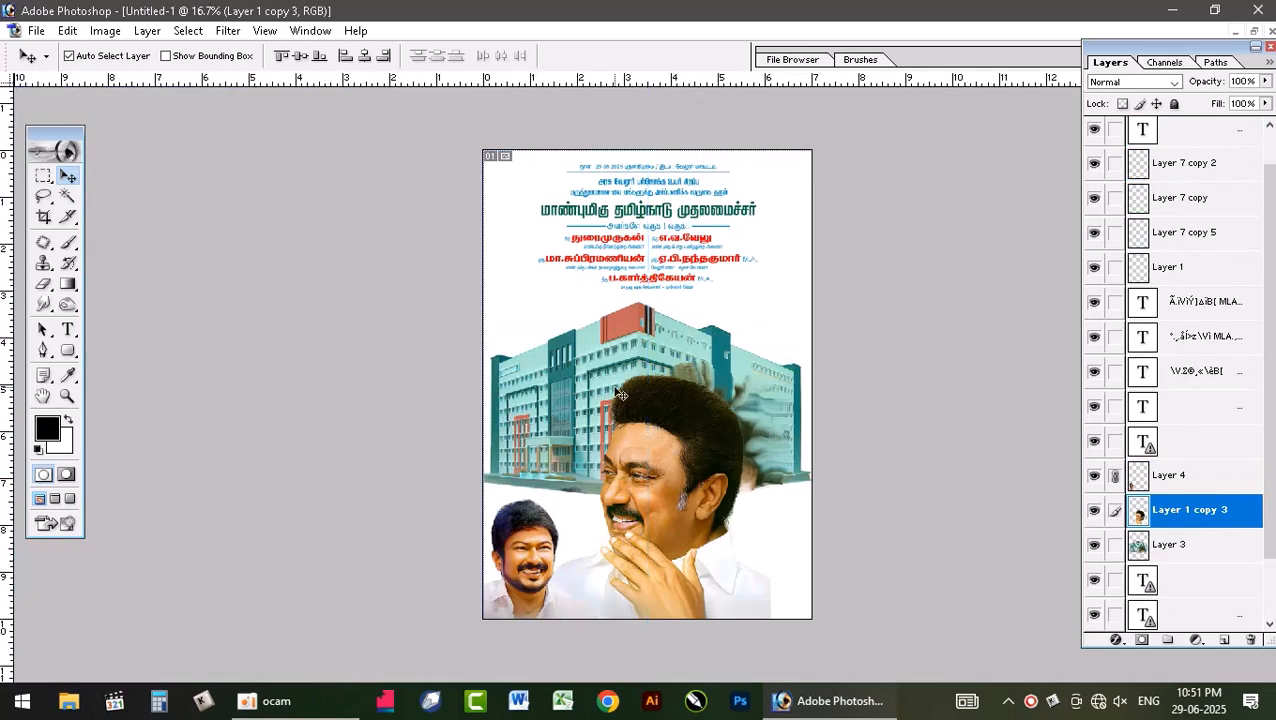
Move the portraits up and to the right so they fill the page's lower part, and raise the building slightly behind them.
key("ctrl+plus")
key("ctrl+plus")
key("ctrl+plus")
scroll(615, 395, "down", 3)
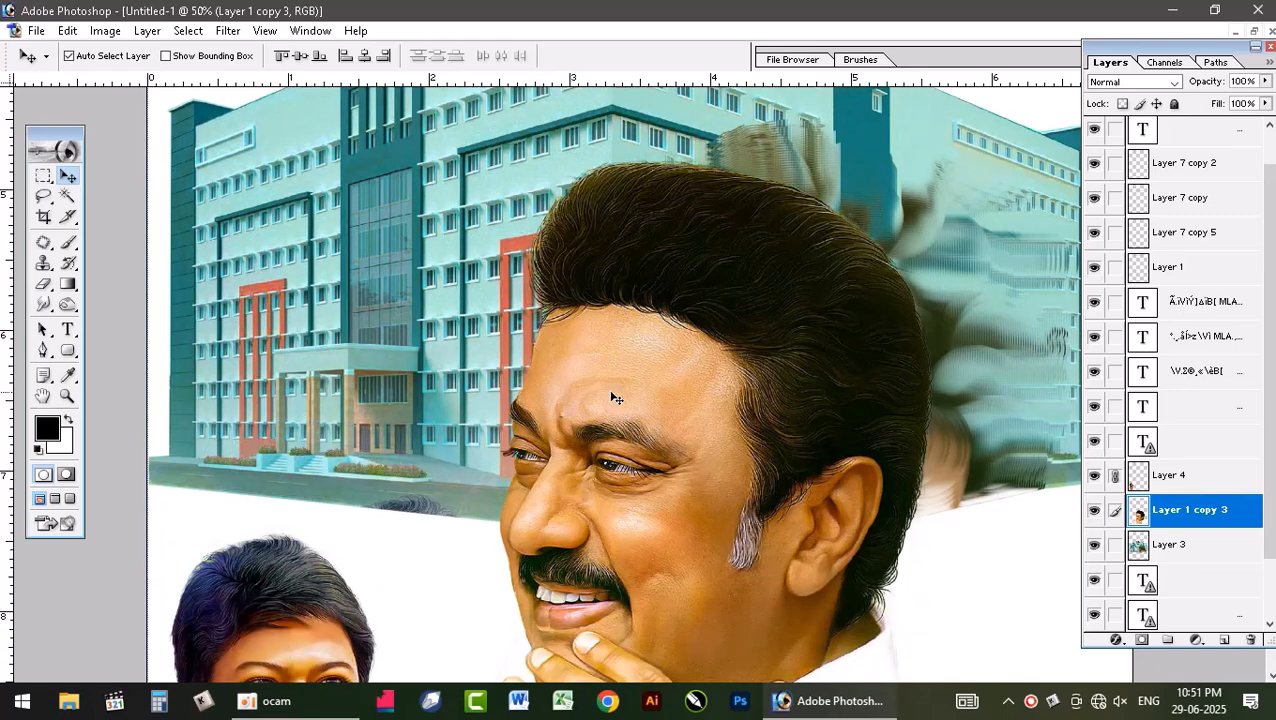
key("ctrl+0")
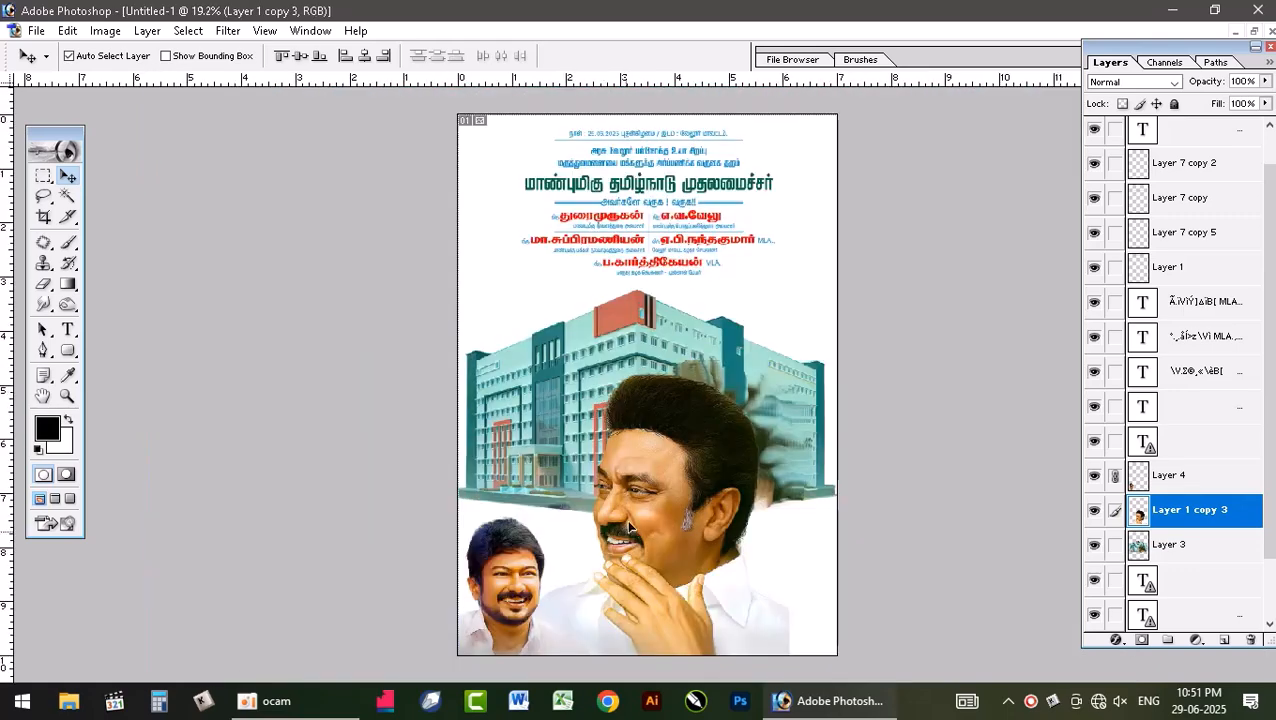
left_click_drag(628, 538, 672, 485)
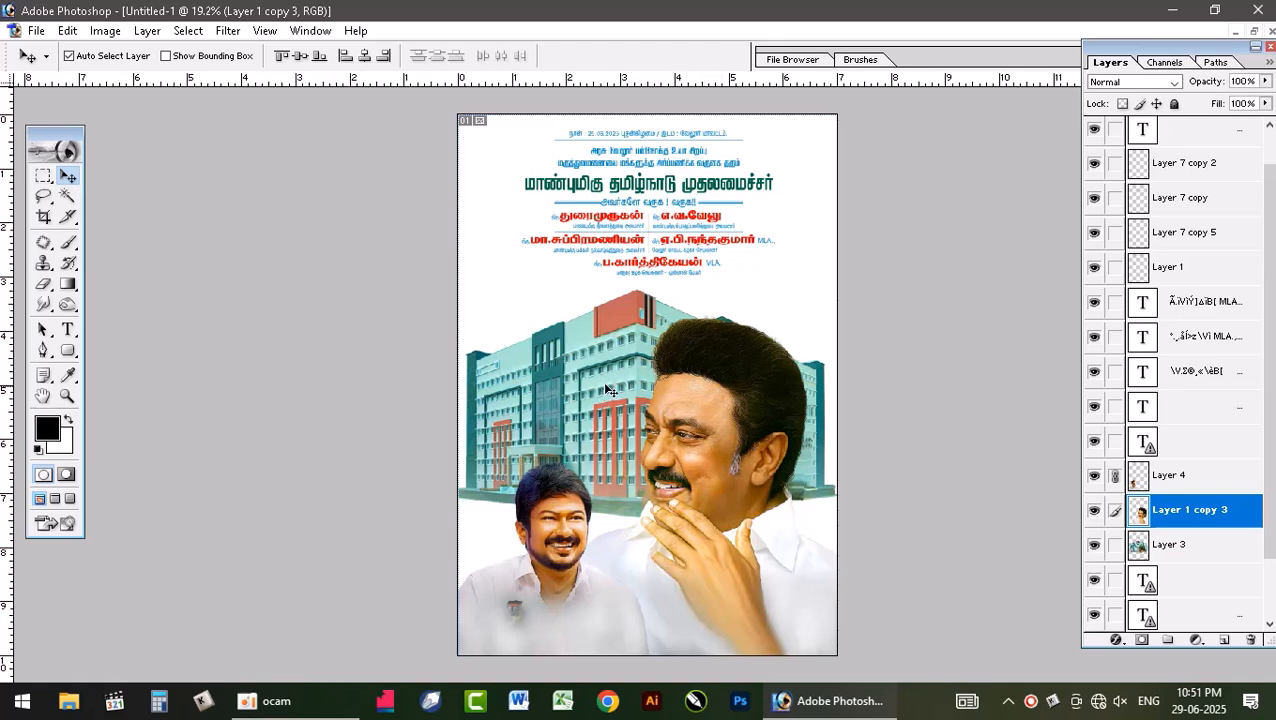
left_click_drag(608, 395, 605, 385)
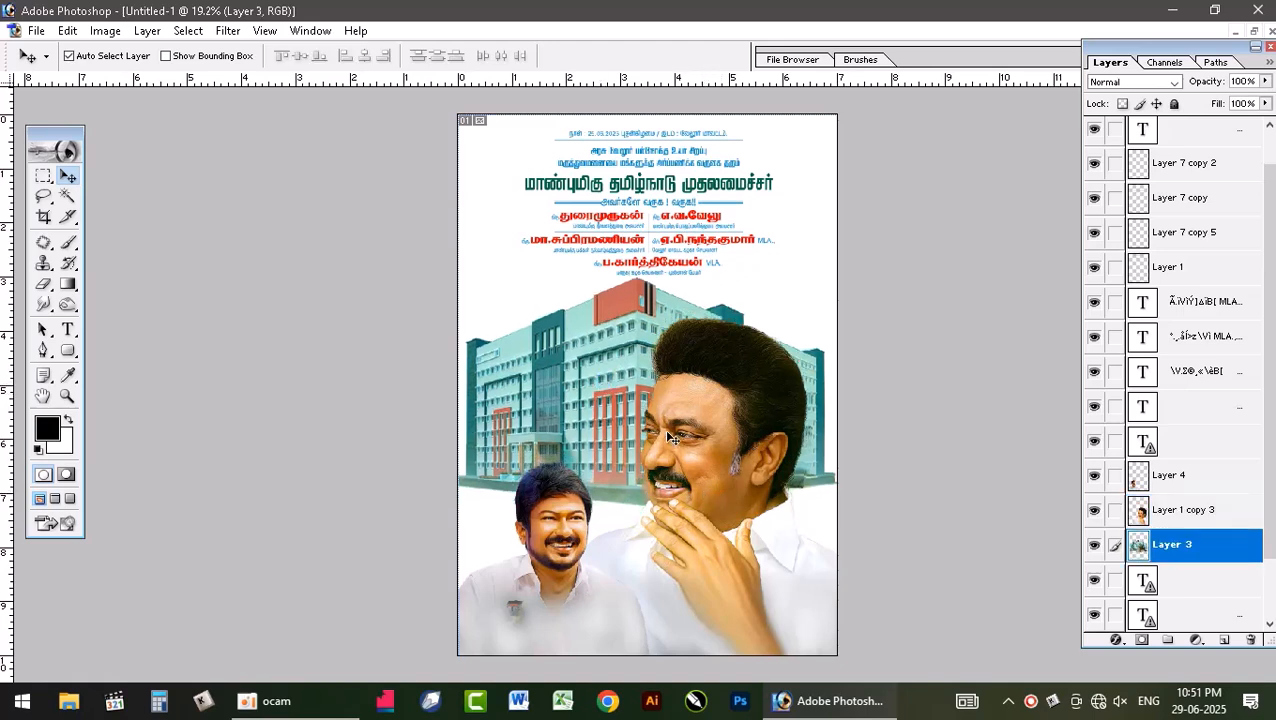
Examine the portraits' faces, hair, hand and shirts at up to 100% zoom, and return to the whole page.
key("ctrl+plus")
key("ctrl+plus")
key("ctrl+plus")
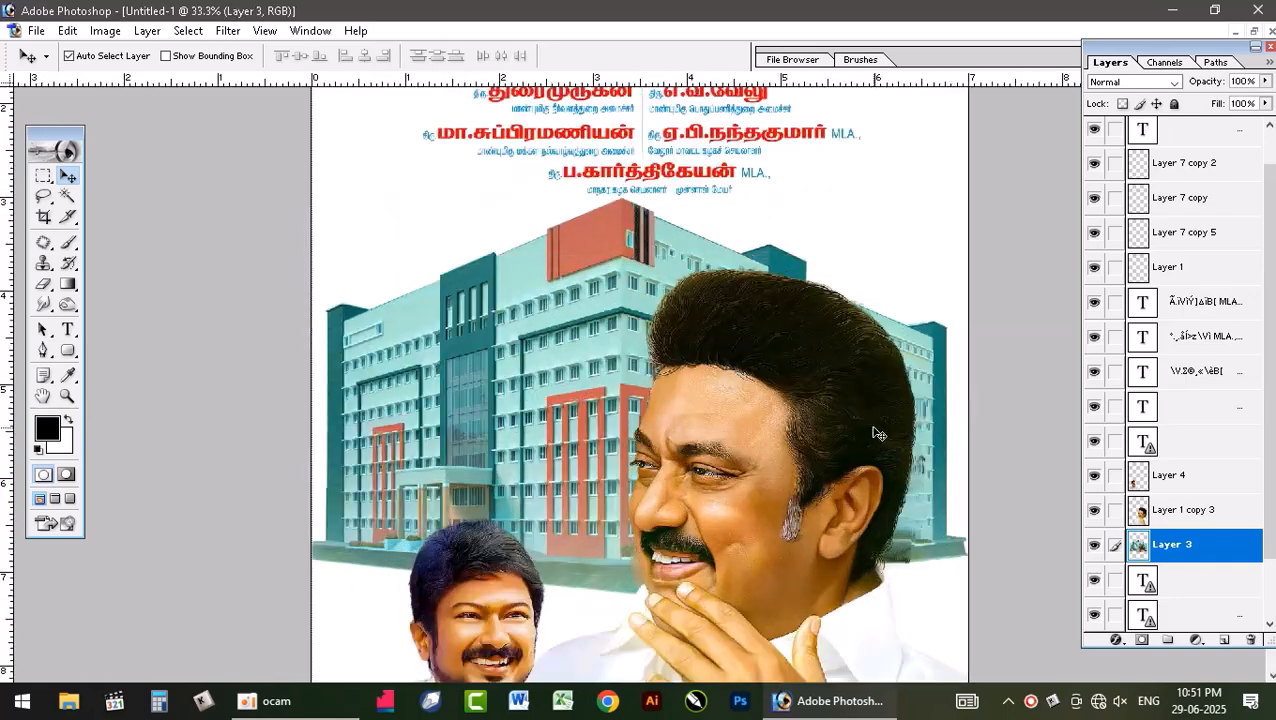
scroll(760, 350, "down", 5)
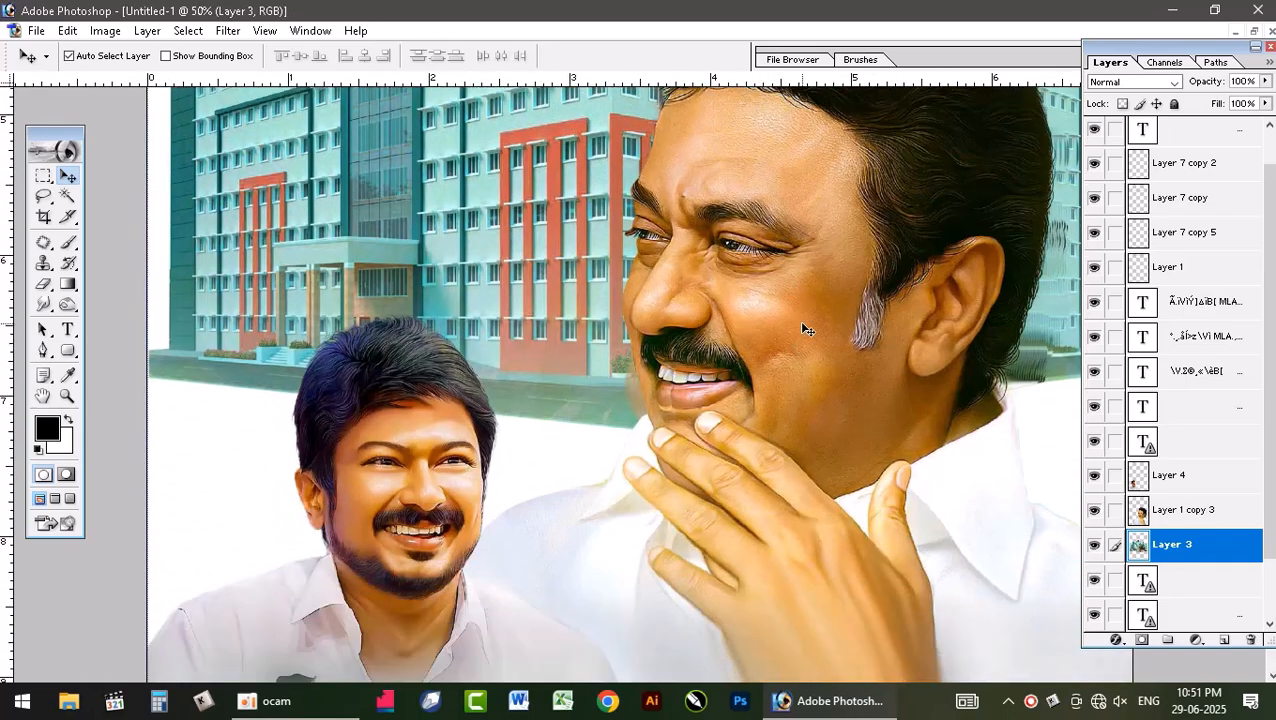
scroll(985, 315, "down", 2)
scroll(1000, 340, "down", 1)
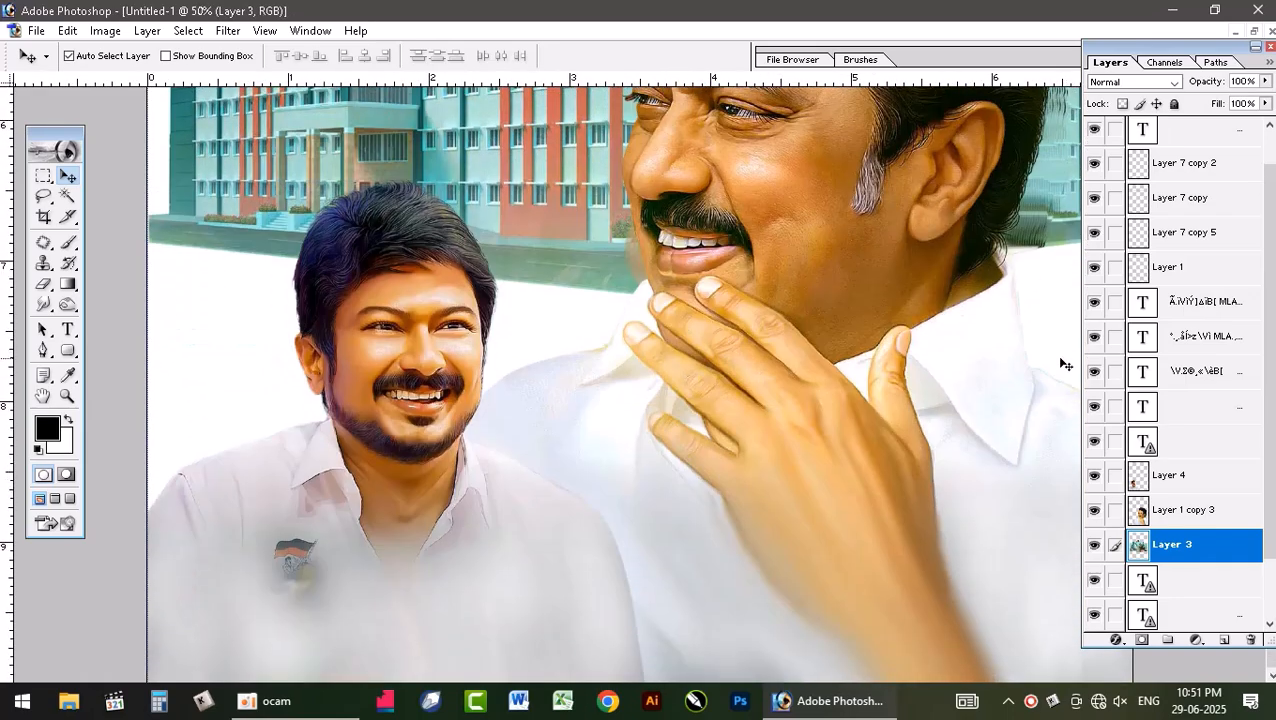
scroll(860, 358, "up", 2)
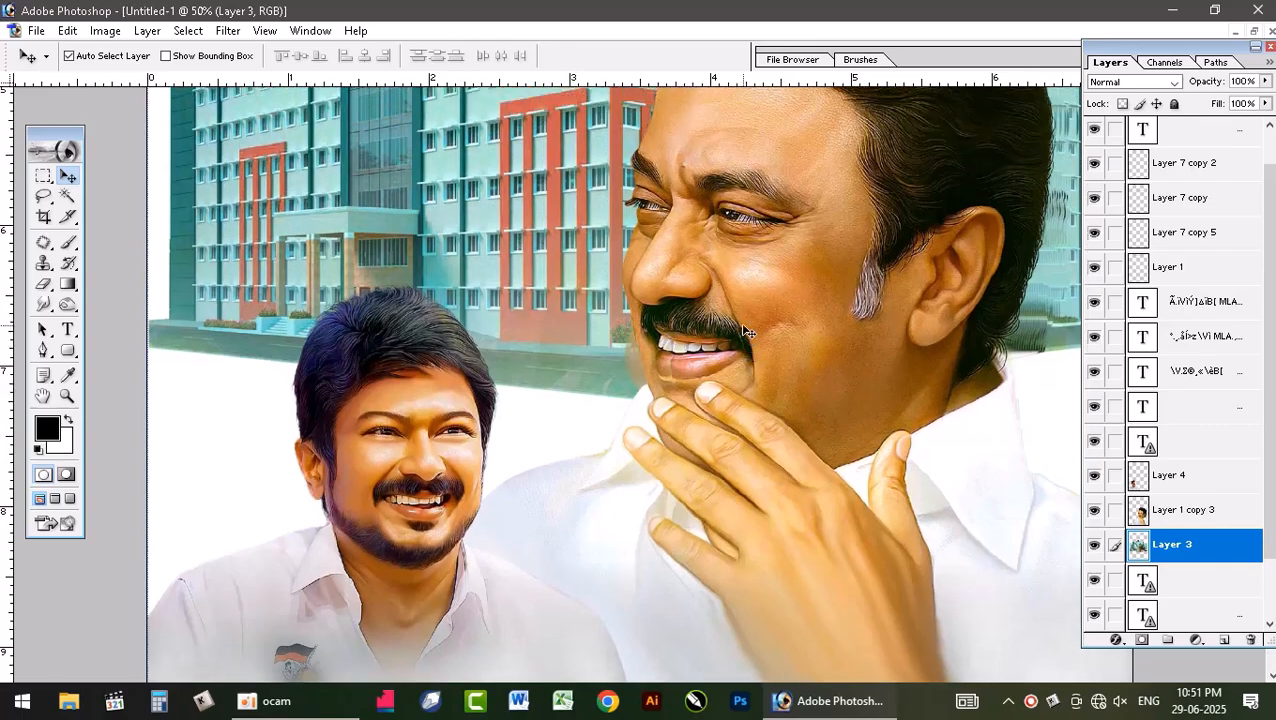
key("ctrl+plus")
key("ctrl+plus")
left_click_drag(852, 292, 284, 700)
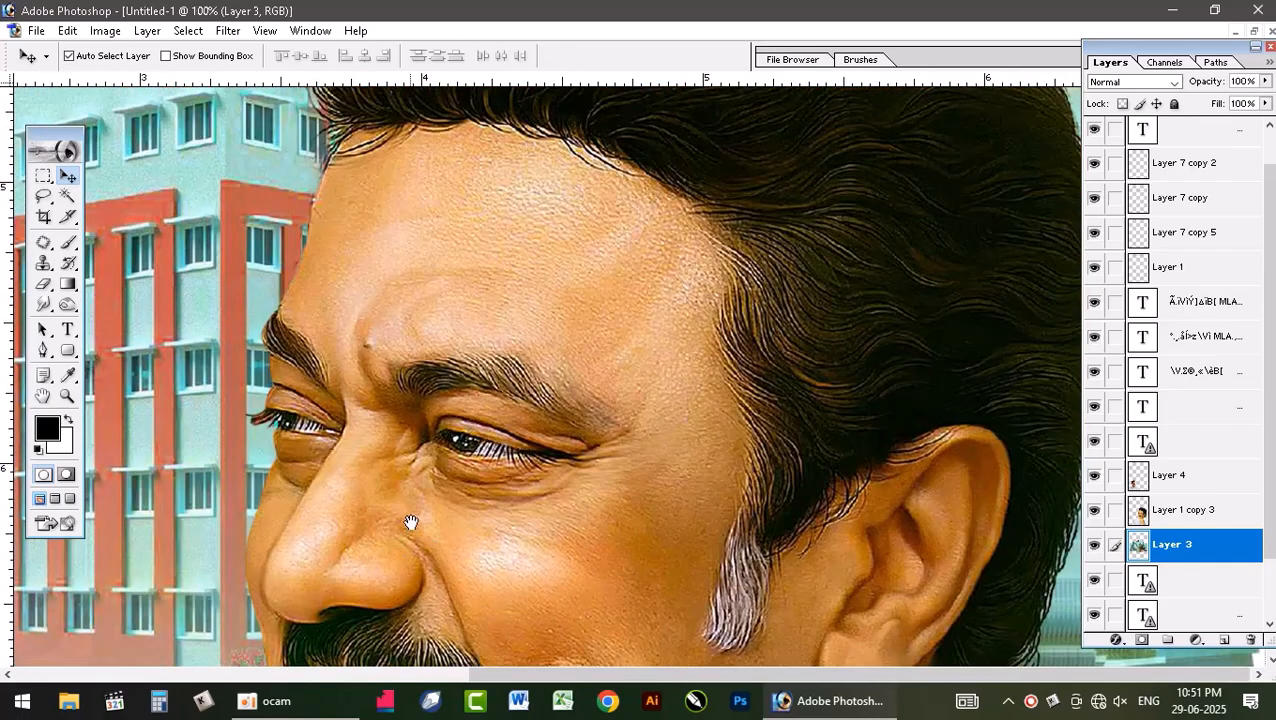
left_click_drag(440, 485, 447, 570)
left_click_drag(500, 370, 565, 311)
left_click_drag(533, 517, 547, 191)
left_click_drag(547, 373, 587, 216)
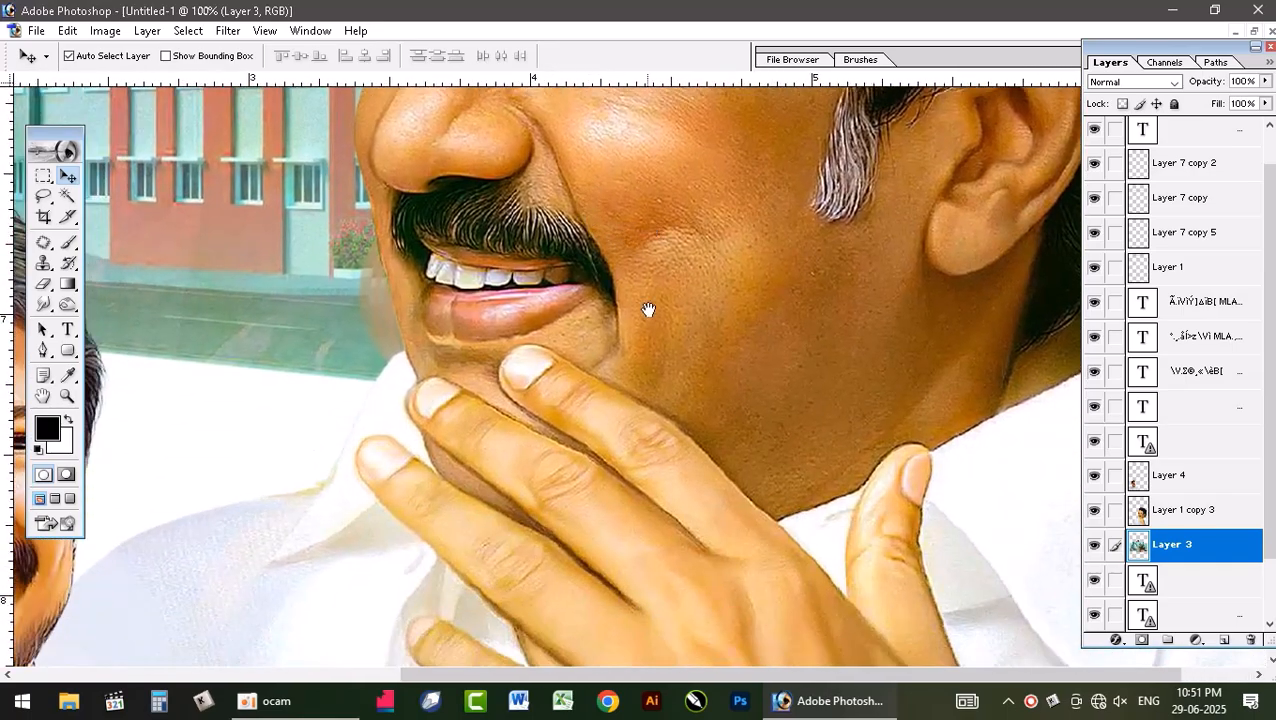
left_click_drag(646, 400, 673, 182)
left_click_drag(568, 320, 764, 382)
left_click_drag(635, 256, 745, 446)
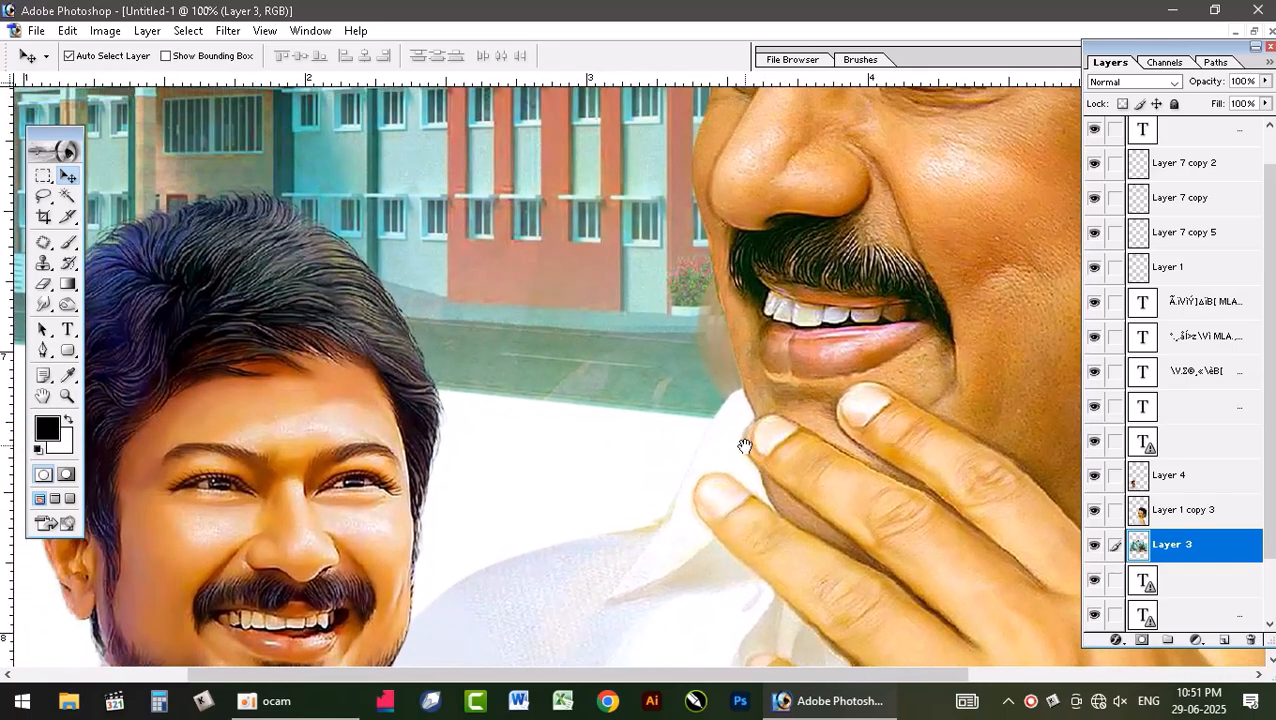
left_click_drag(705, 489, 746, 265)
left_click_drag(690, 408, 718, 308)
left_click_drag(547, 278, 829, 490)
left_click_drag(710, 420, 600, 545)
left_click_drag(1046, 425, 756, 401)
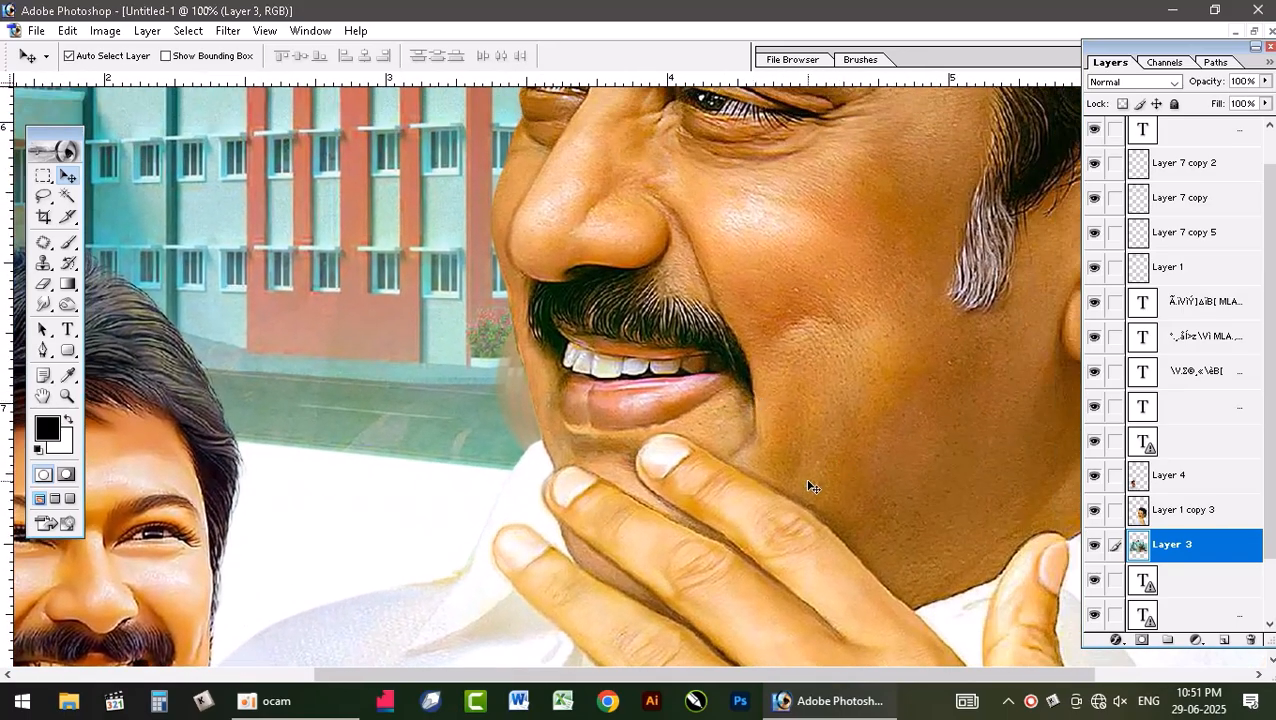
key("ctrl+0")
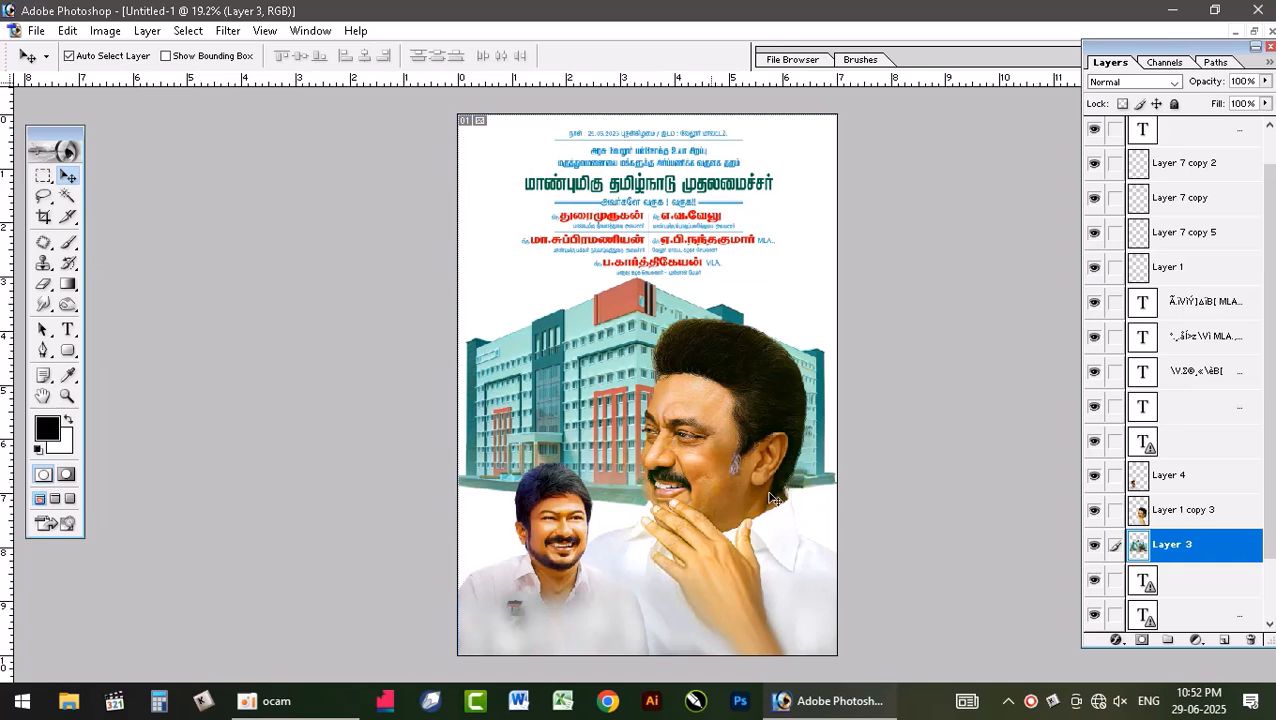
Add a new empty layer directly above the white Background layer.
left_click(799, 289)
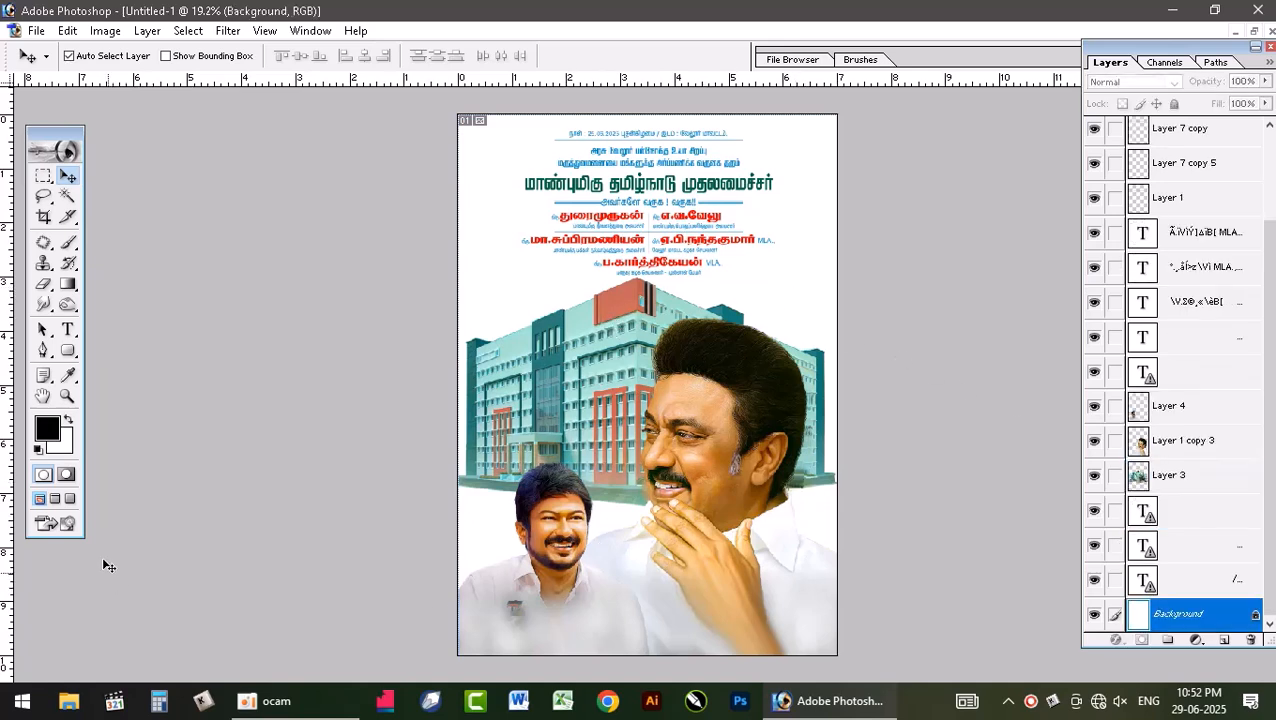
key("ctrl+shift+n")
key("Return")
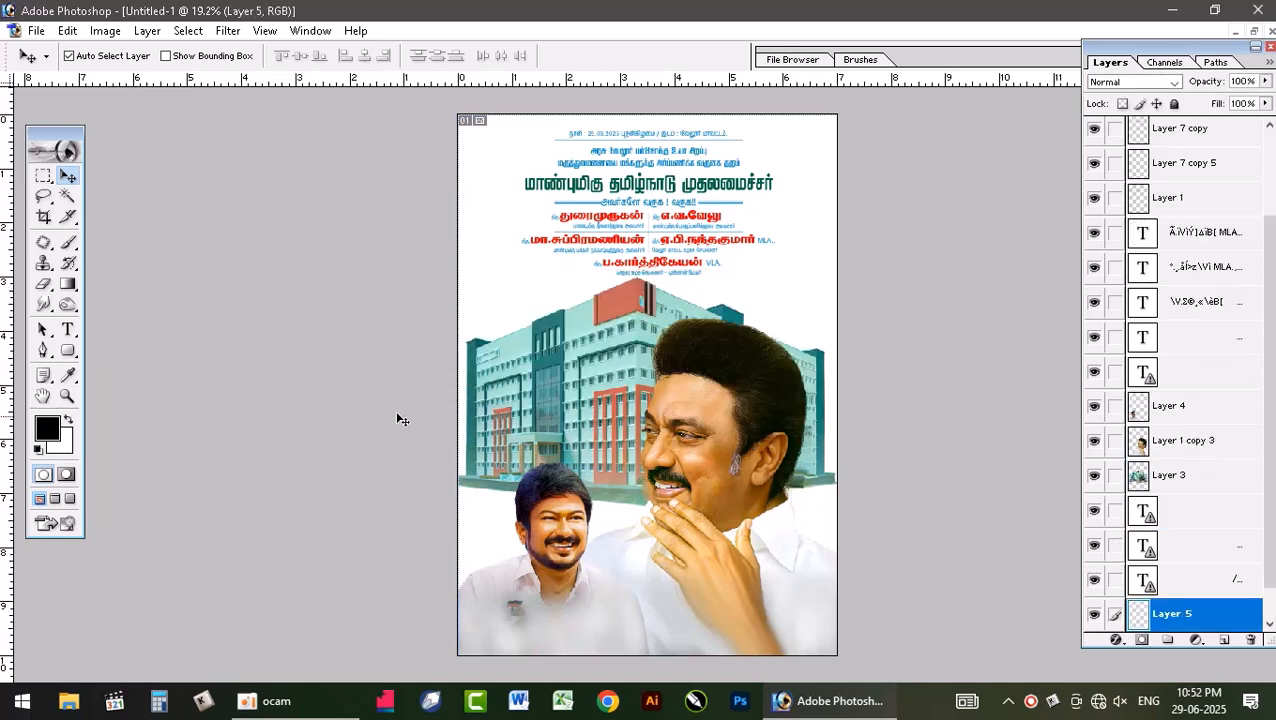
Copy the green ground layer from the banner PSD into the new document, directly above the empty layer over Background.
left_click(1253, 31)
left_click(319, 465)
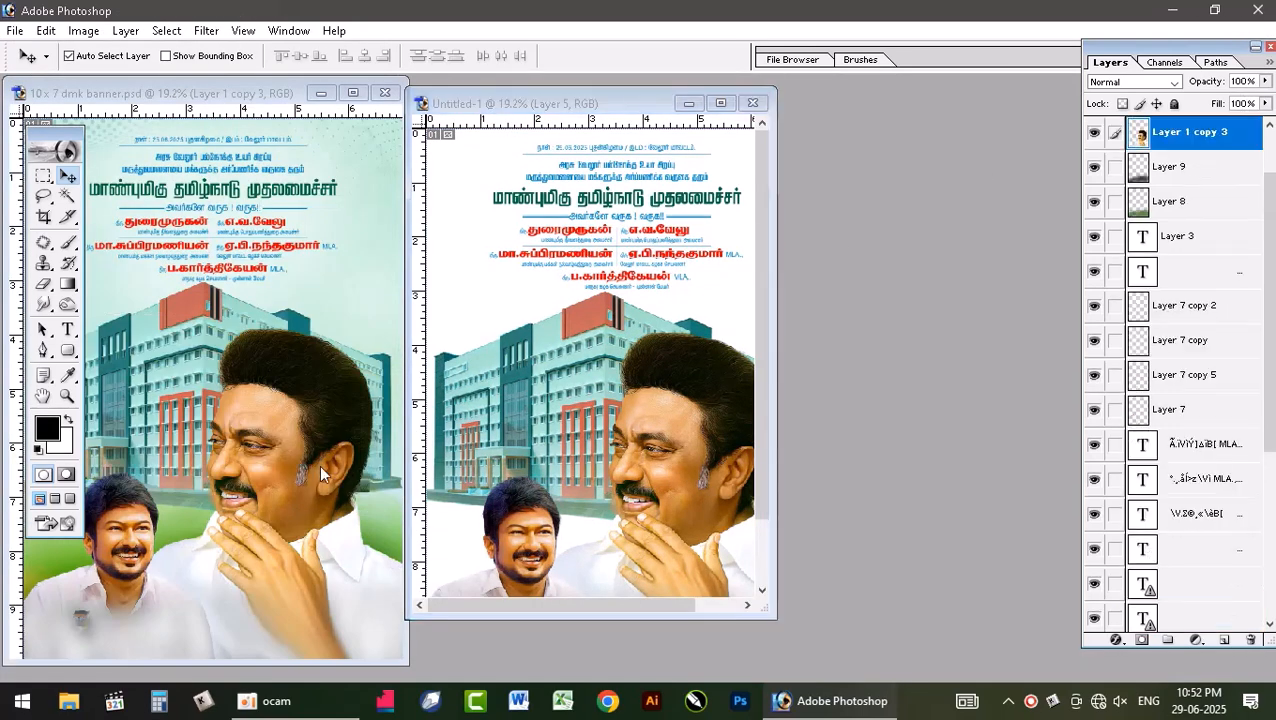
left_click_drag(372, 519, 727, 577)
scroll(1242, 617, "down", 3)
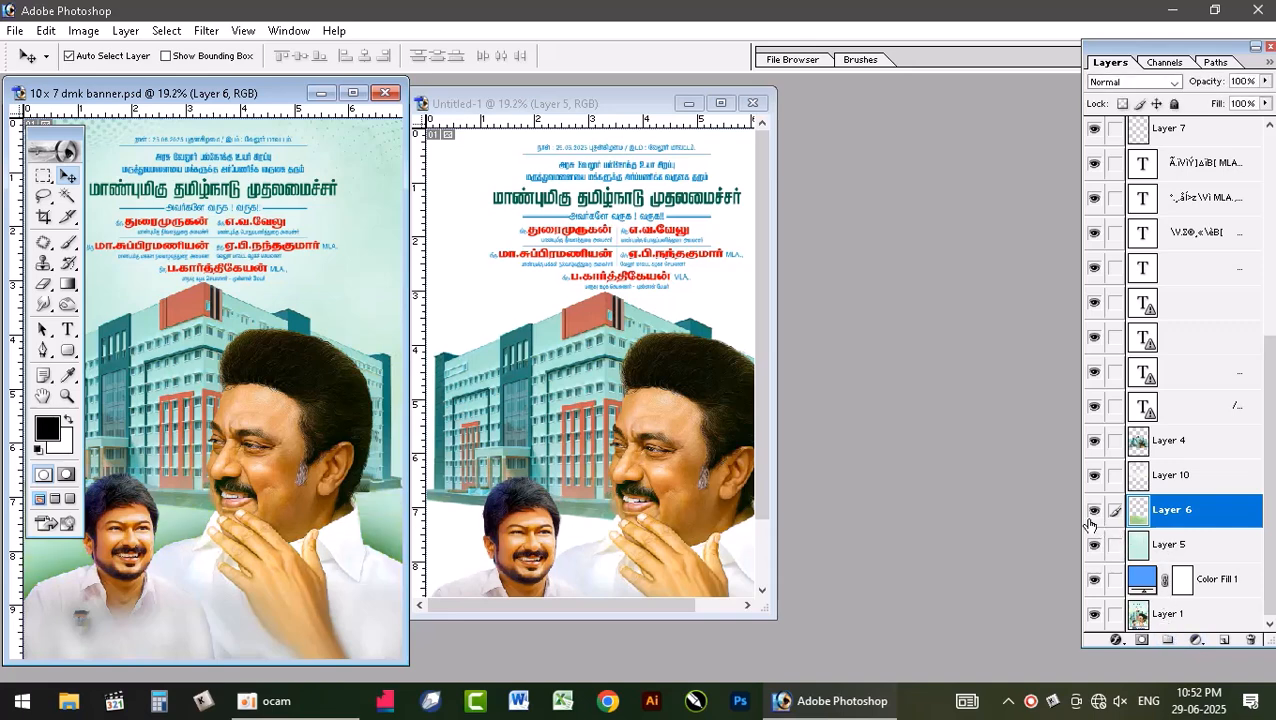
left_click_drag(387, 530, 640, 555)
left_click(720, 103)
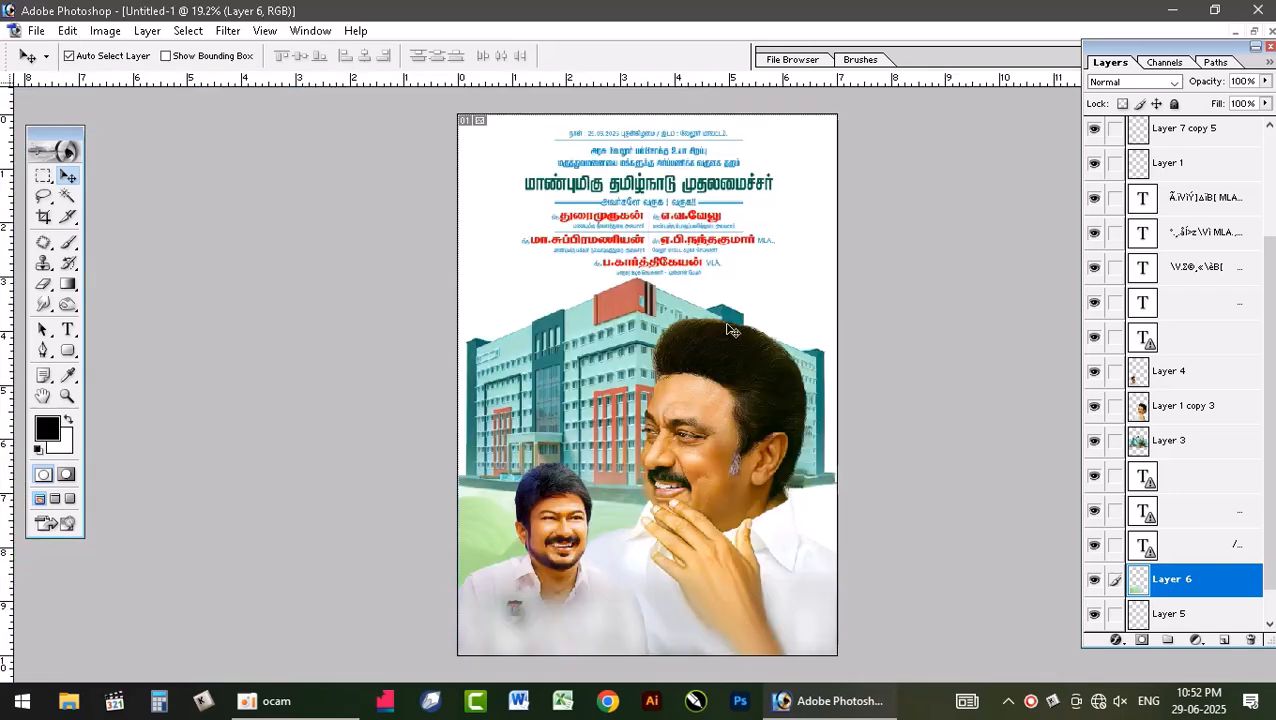
Move the green ground right and slightly up so it spans the page's full width below the building.
key("ctrl+t")
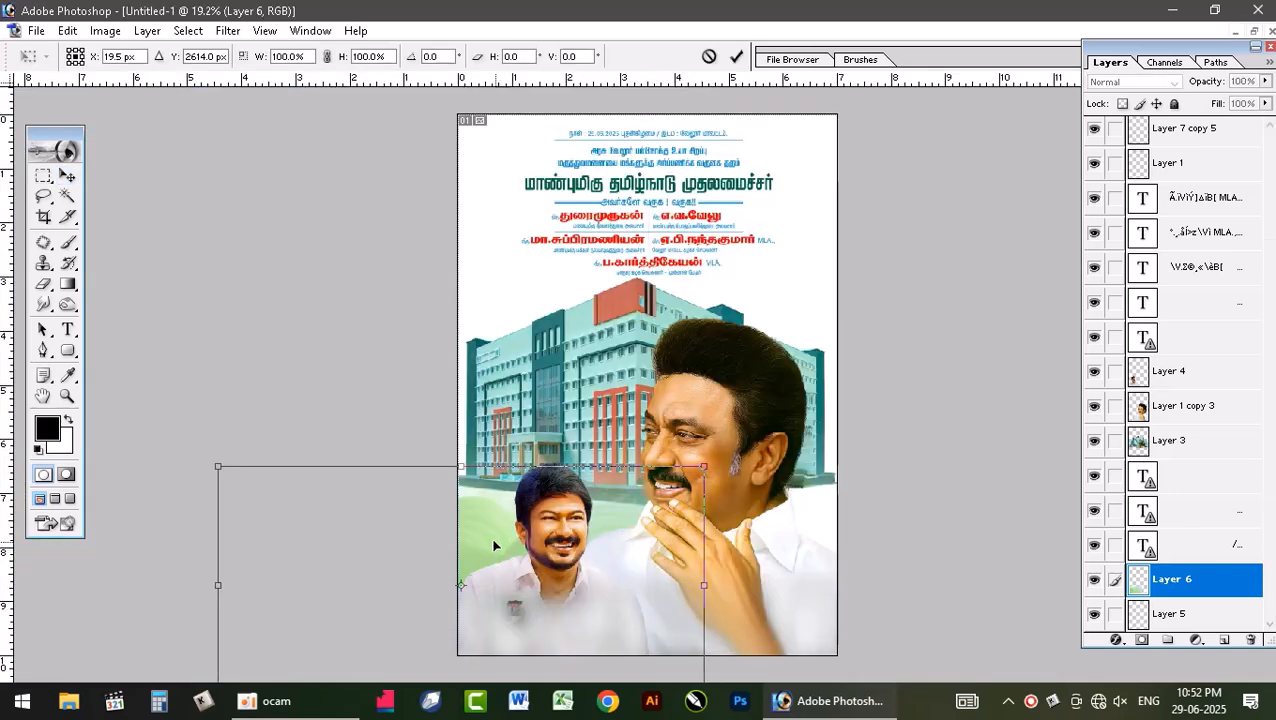
left_click_drag(497, 548, 642, 503)
left_click_drag(643, 503, 656, 527)
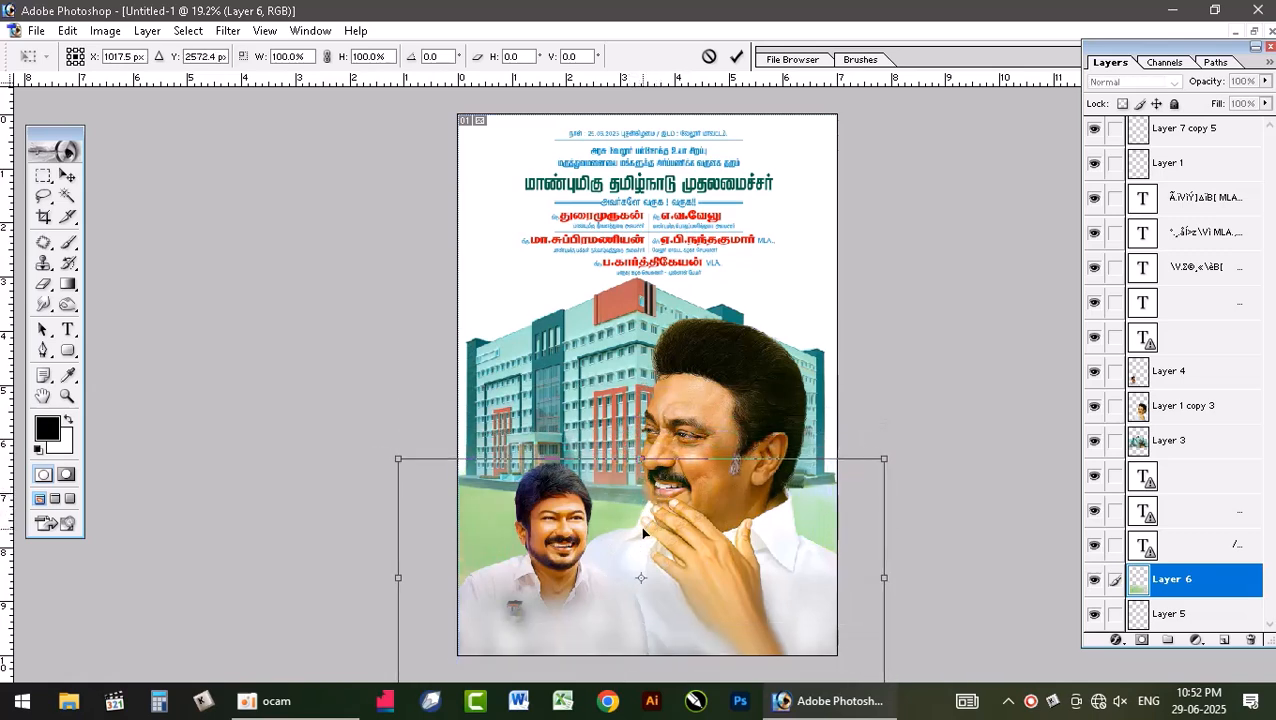
key("Return")
Add another empty layer directly above the white Background layer.
key("ctrl+plus")
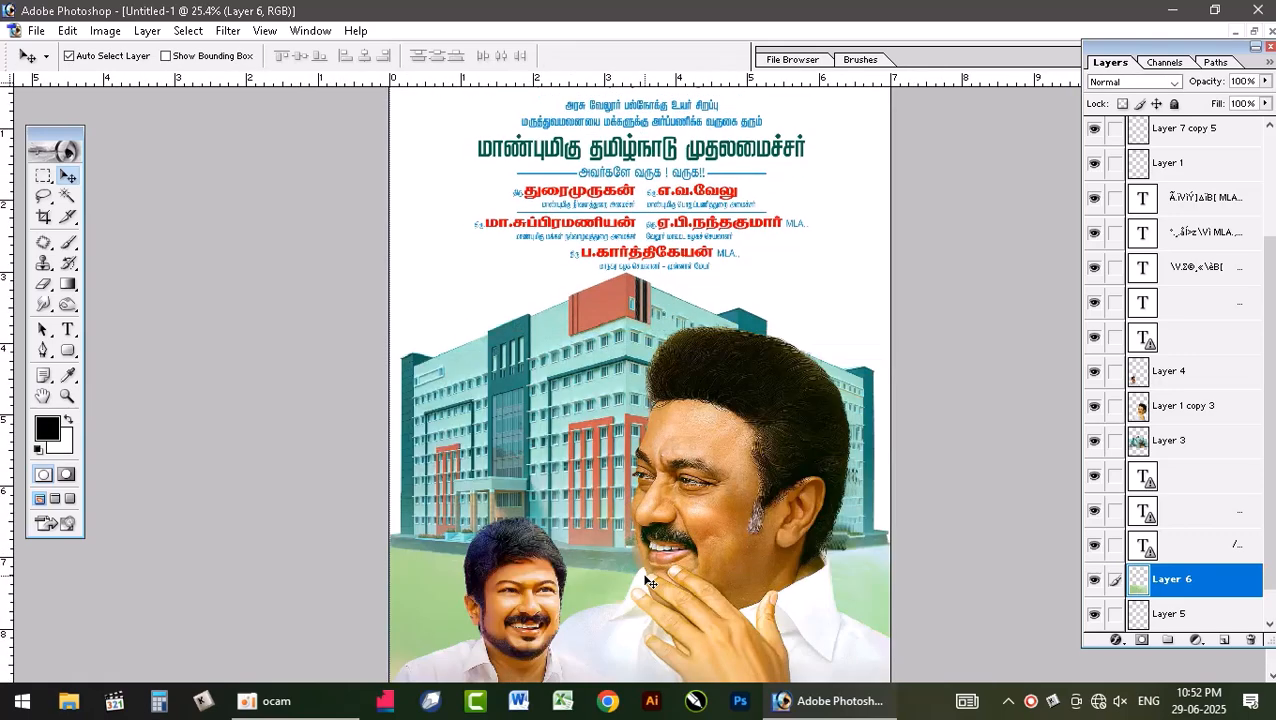
scroll(641, 570, "down", 2)
scroll(636, 554, "up", 2)
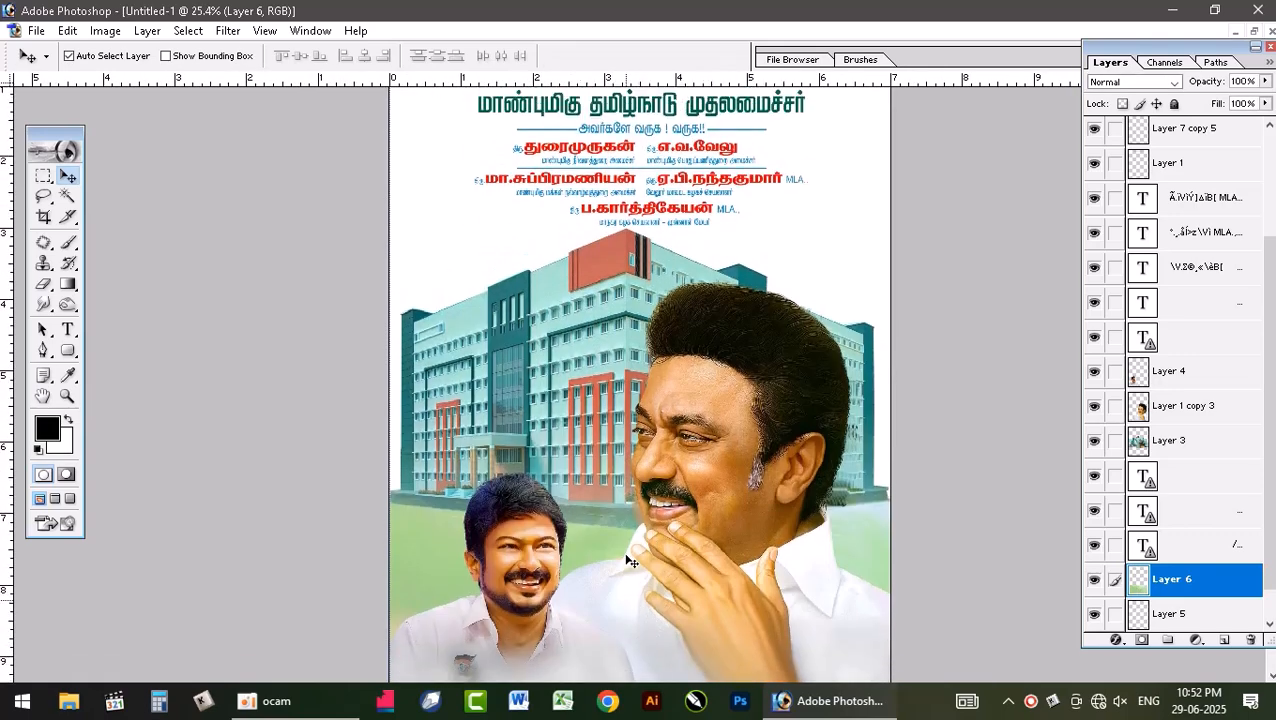
key("alt+bracketleft")
key("alt+bracketleft")
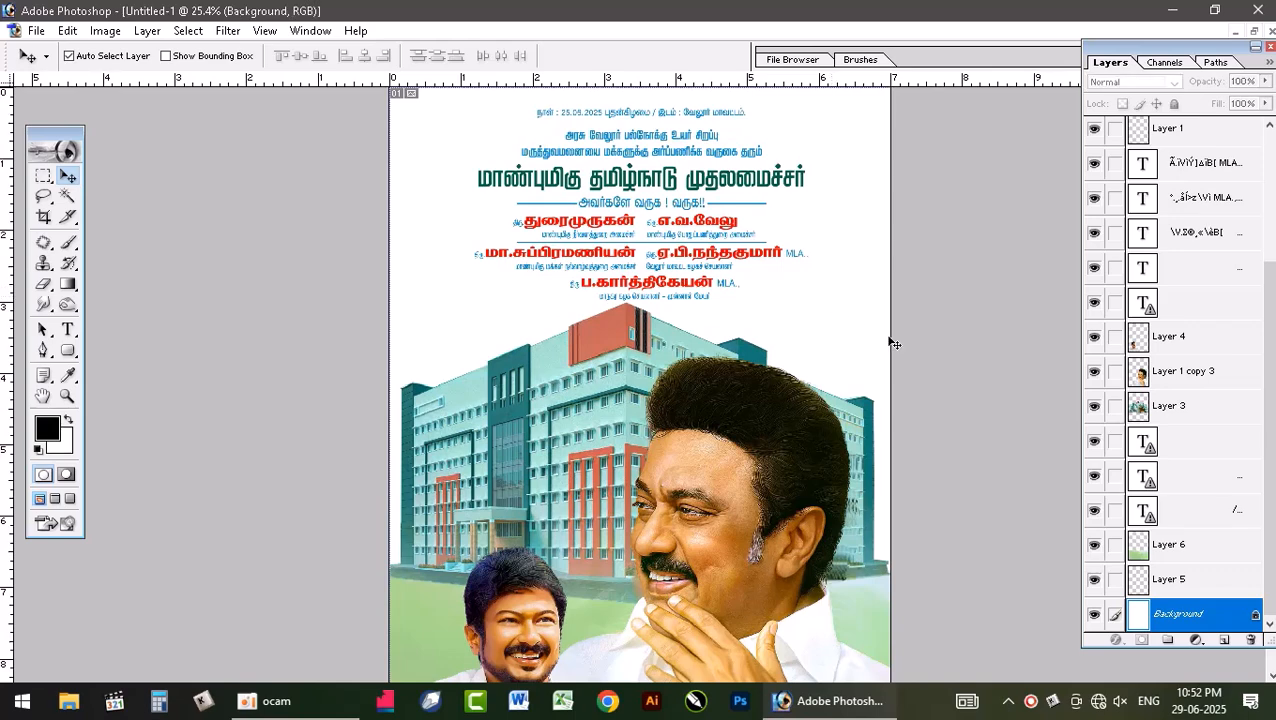
left_click(1224, 640)
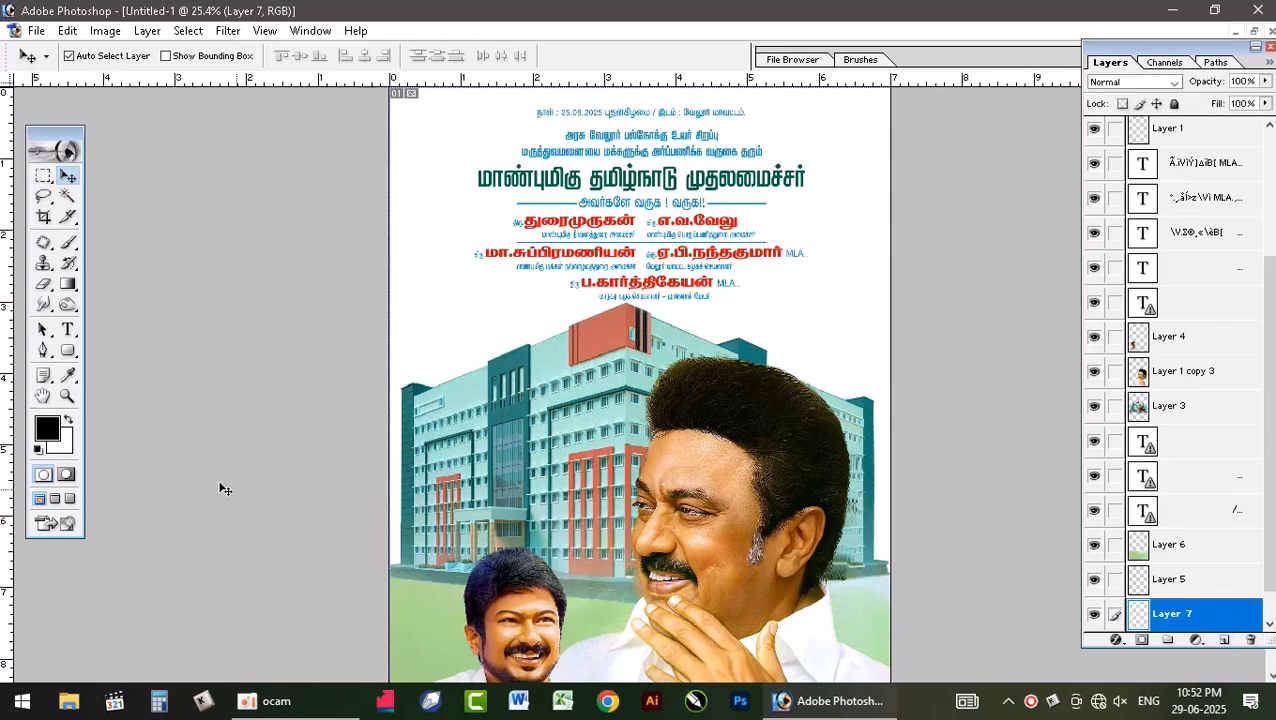
Sample the ground's green, lighten the foreground color to D4F8C0, and fill the new bottom layer with it.
left_click(68, 375)
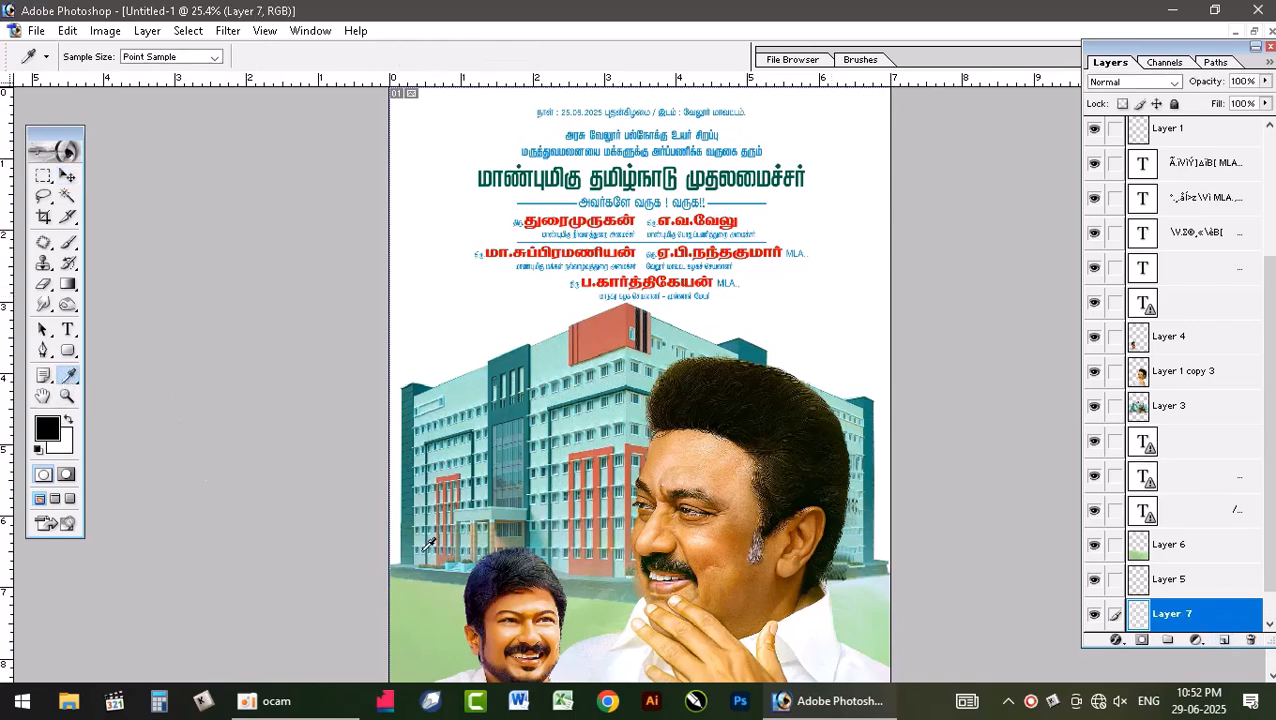
left_click(418, 626)
left_click(48, 438)
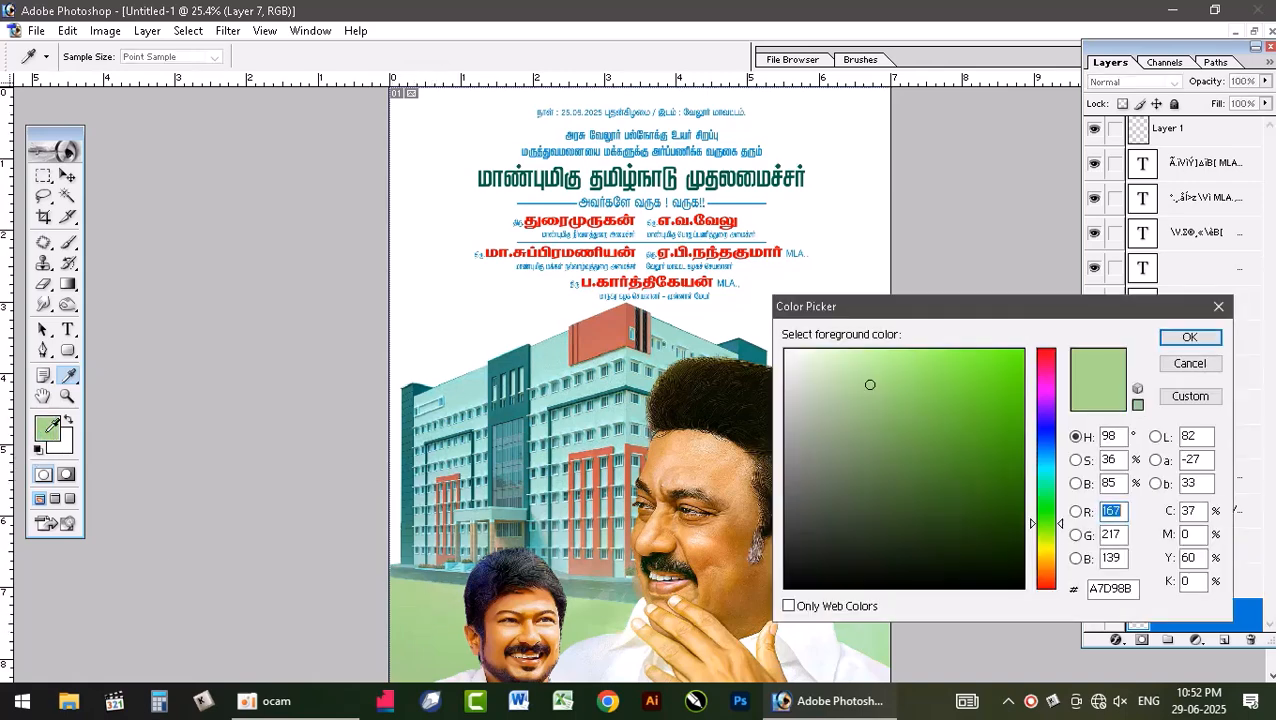
left_click_drag(870, 384, 839, 356)
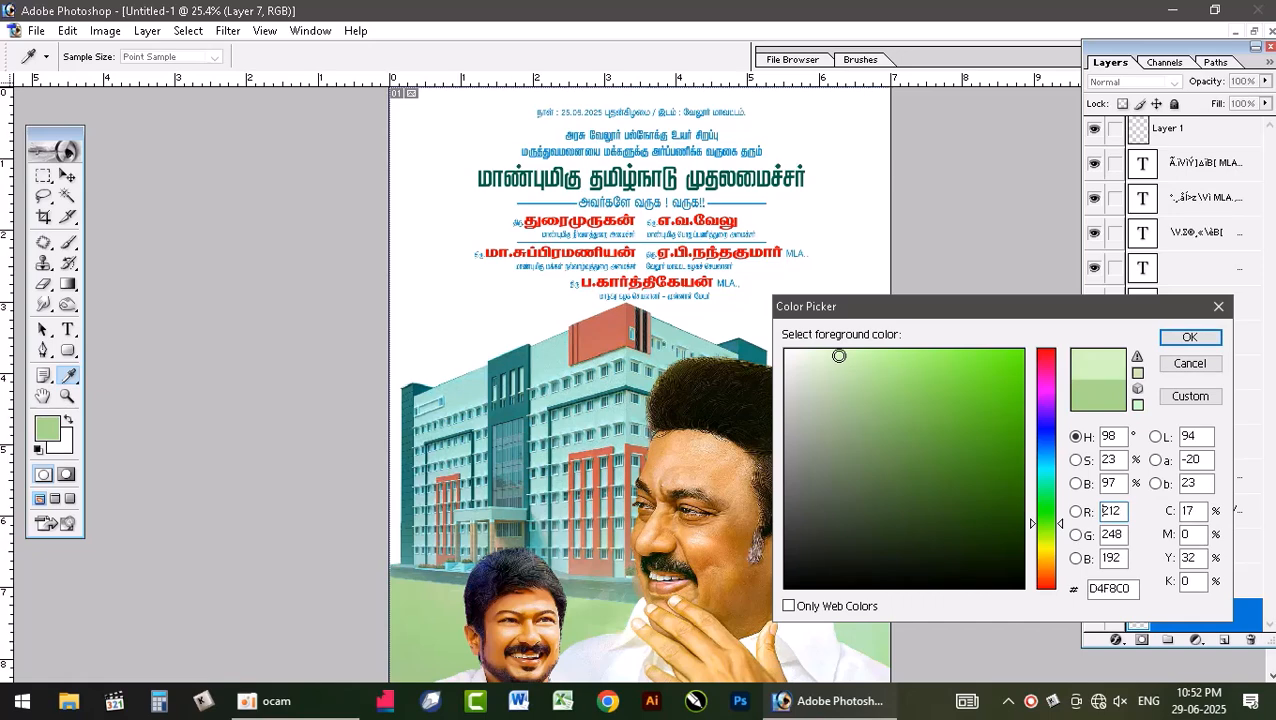
left_click(1185, 338)
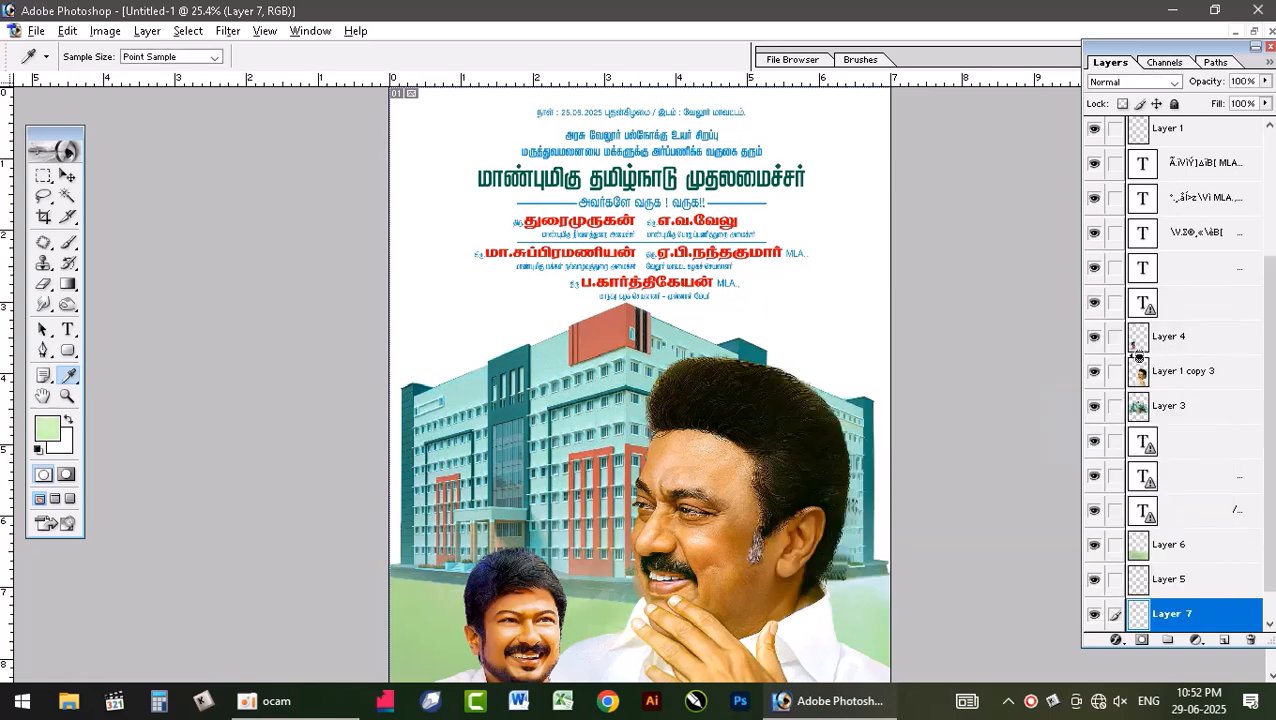
key("alt+BackSpace")
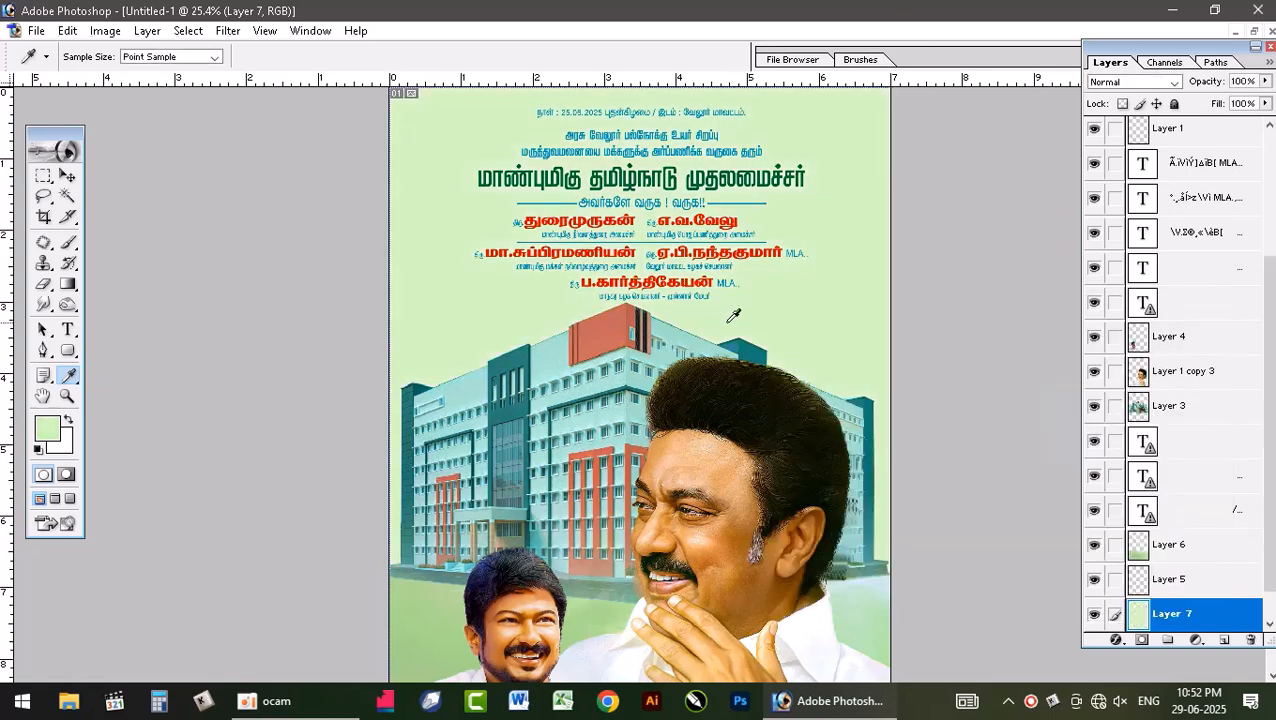
Add a new empty layer directly above the green ground layer.
left_click(67, 175)
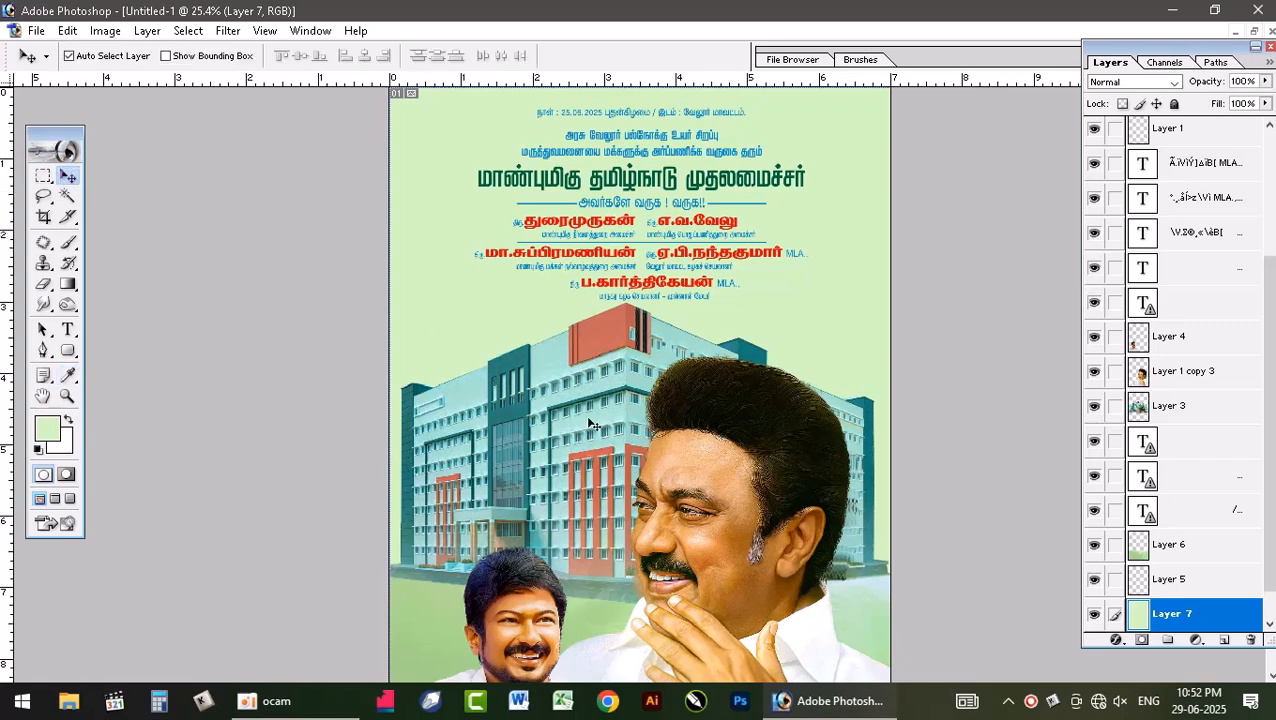
left_click(1208, 557)
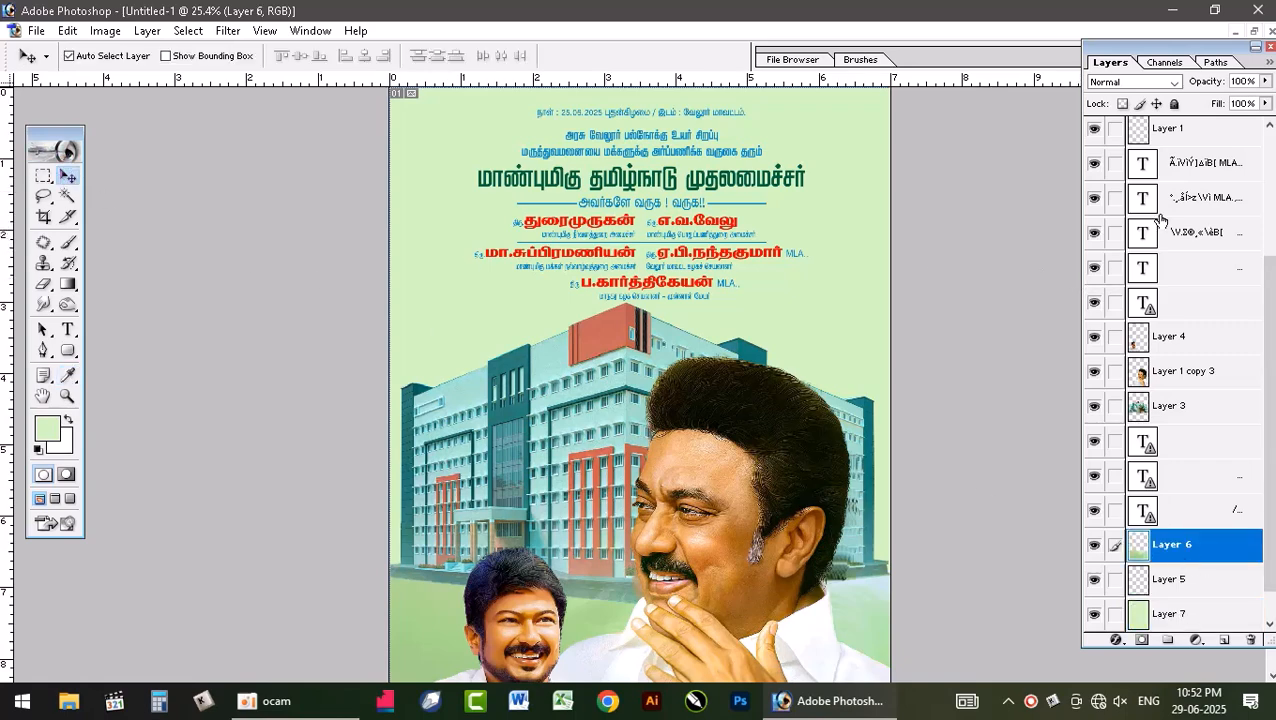
scroll(675, 625, "down", 4)
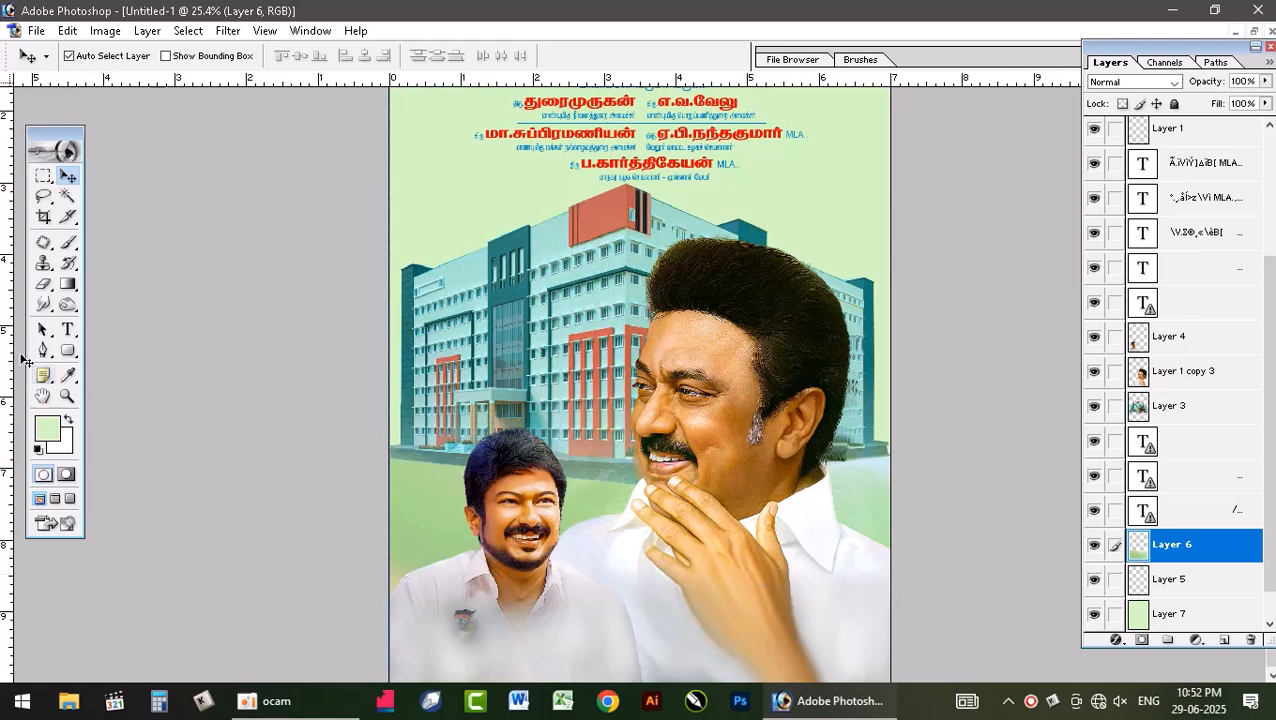
left_click(1226, 638)
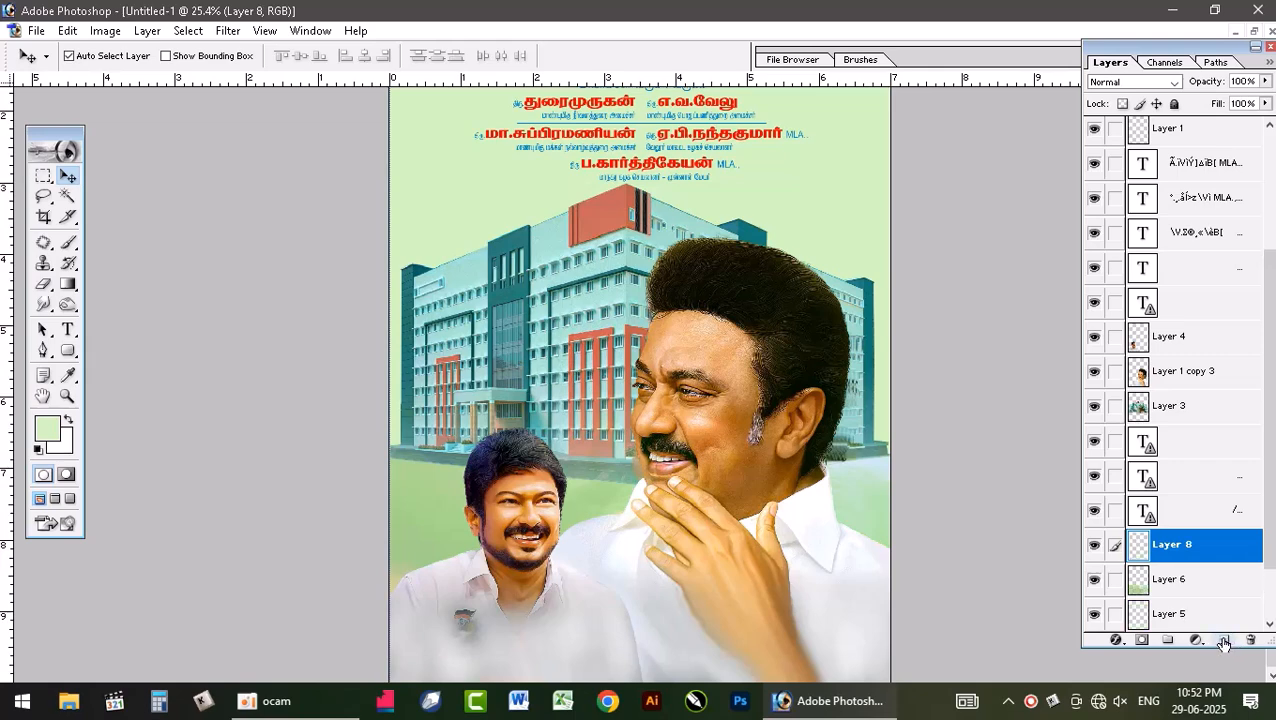
Set the foreground color to dark green 316017 and paint soft shading behind the portraits with a 600 px brush.
left_click(42, 438)
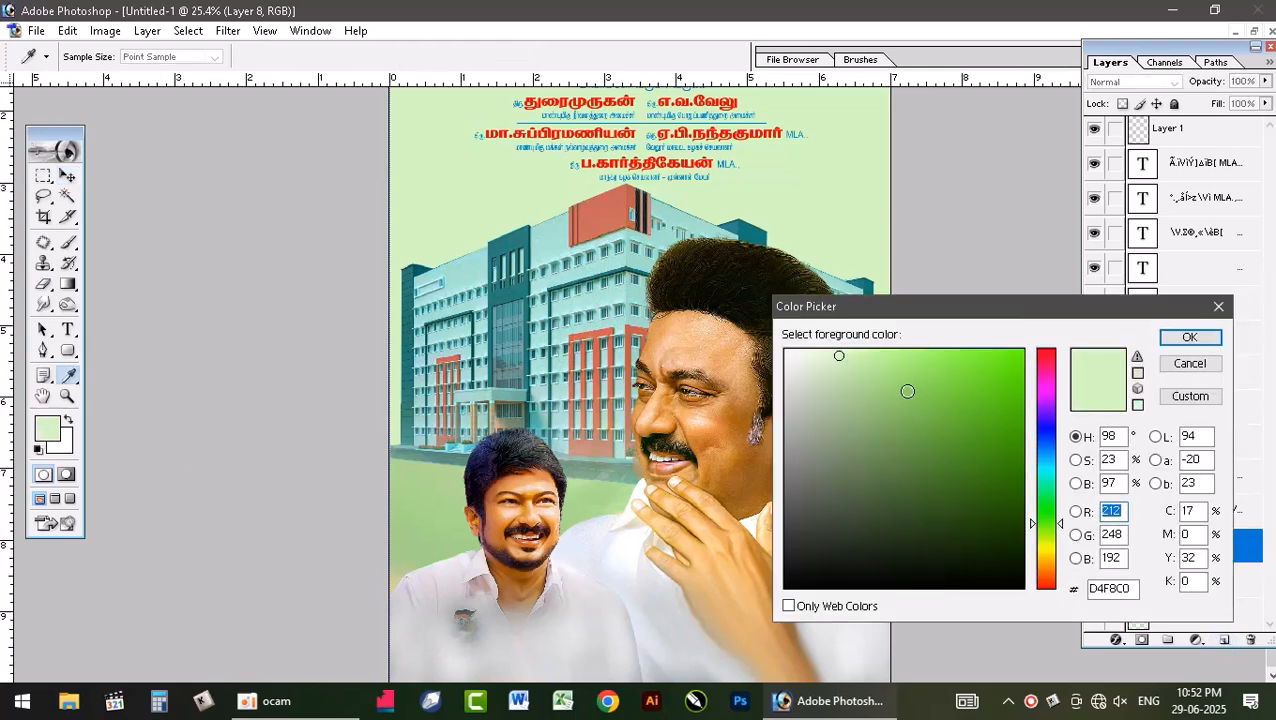
left_click_drag(907, 391, 967, 498)
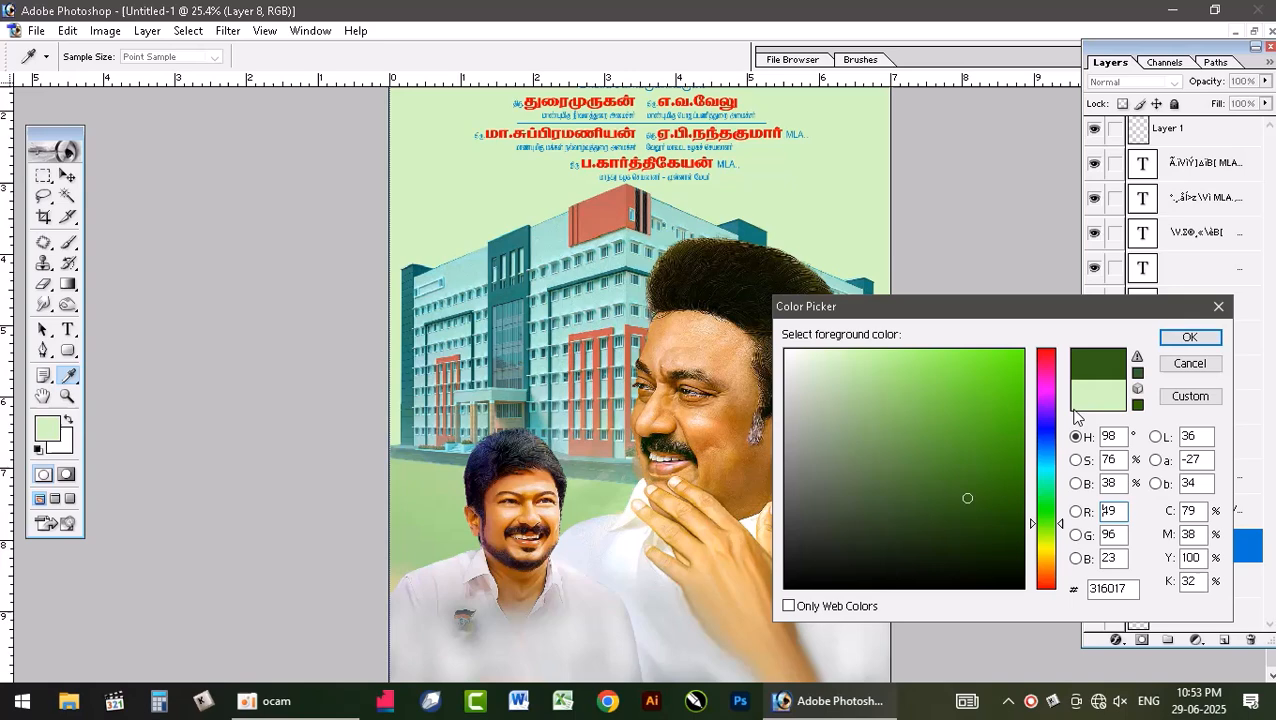
left_click(1188, 339)
key("b")
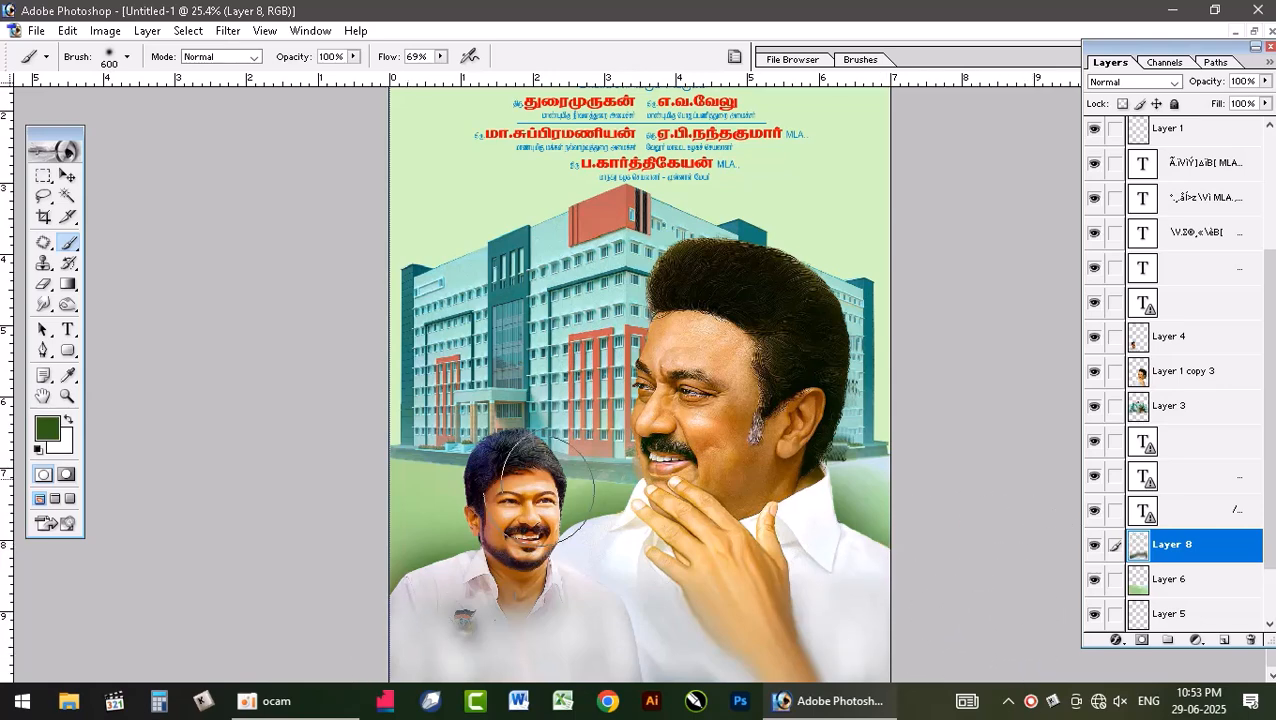
Compare blend modes for the dark green shading layer and set it to Linear Light.
left_click(1133, 84)
left_click(1134, 89)
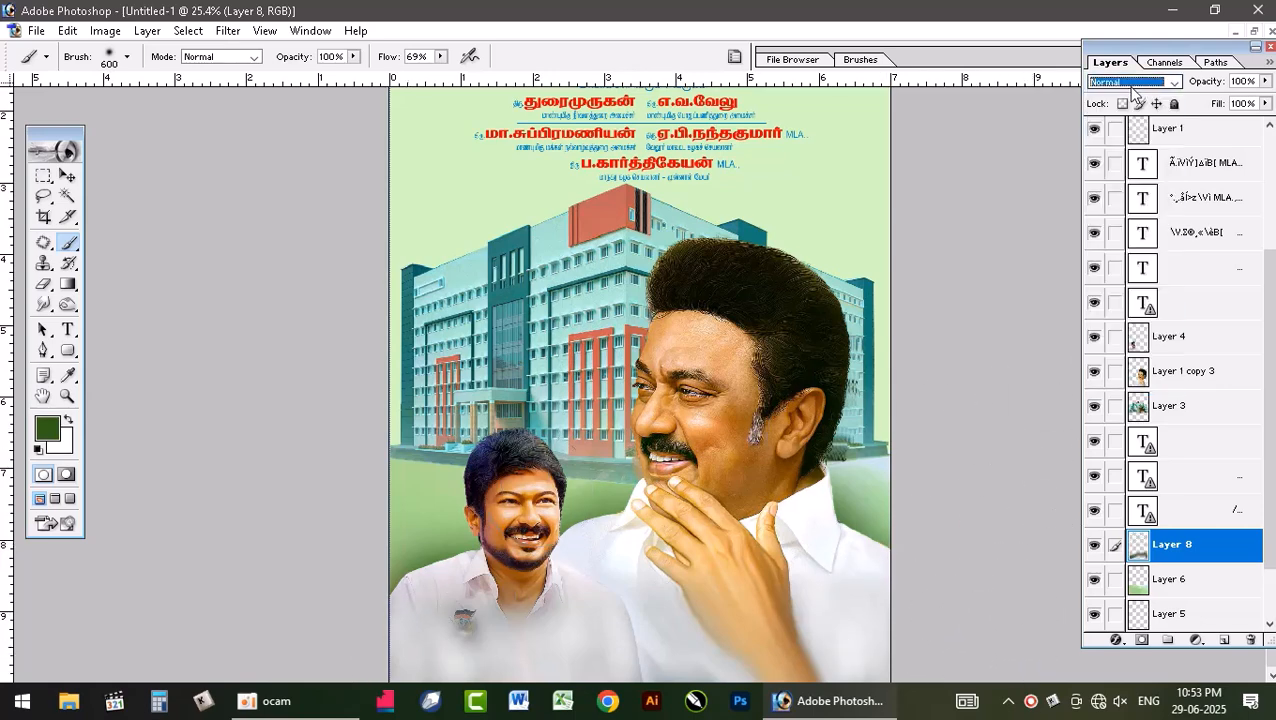
key("Down")
key("Down")
key("Down")
key("Down")
key("Down")
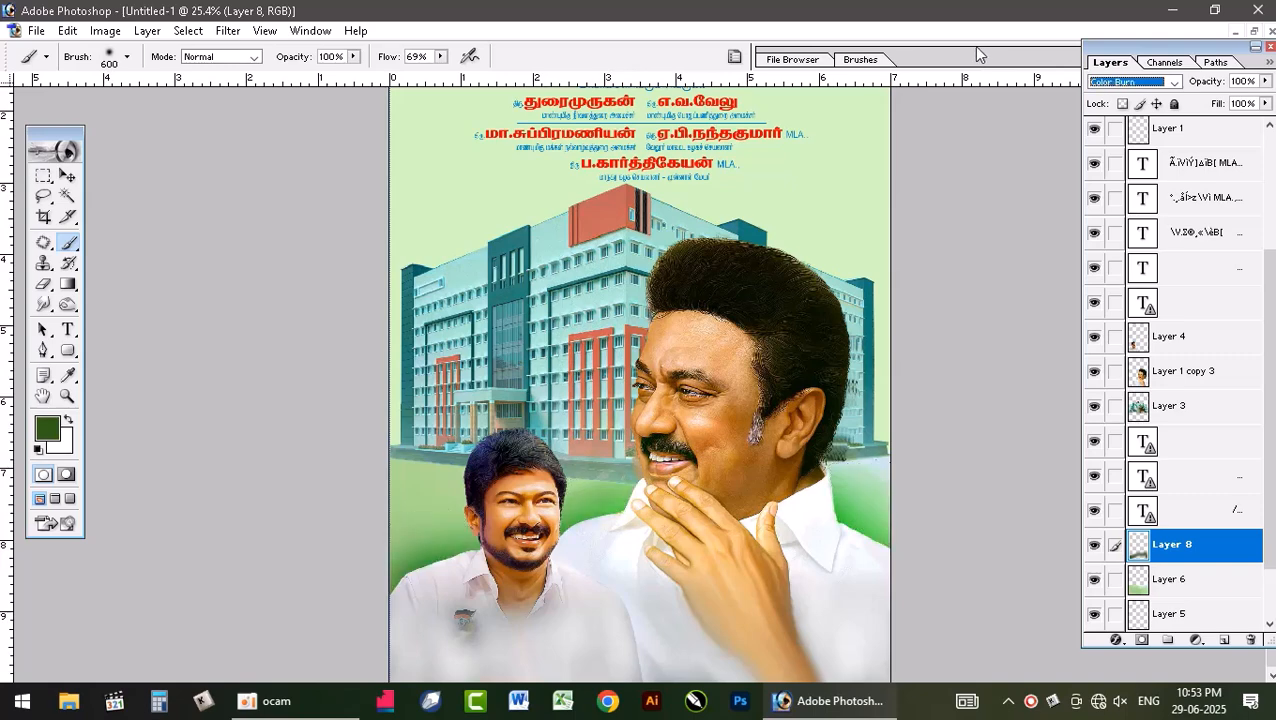
key("Up")
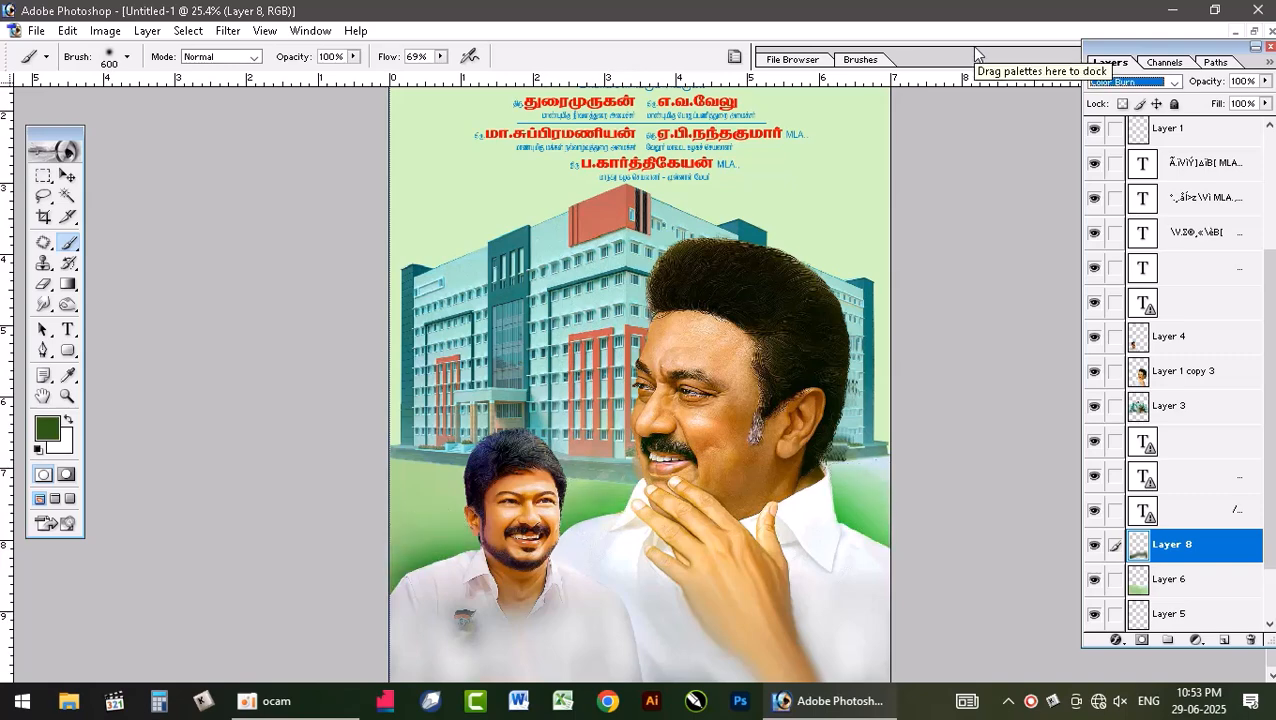
key("Down")
key("Down")
key("Down")
key("Down")
key("Down")
key("Down")
key("Down")
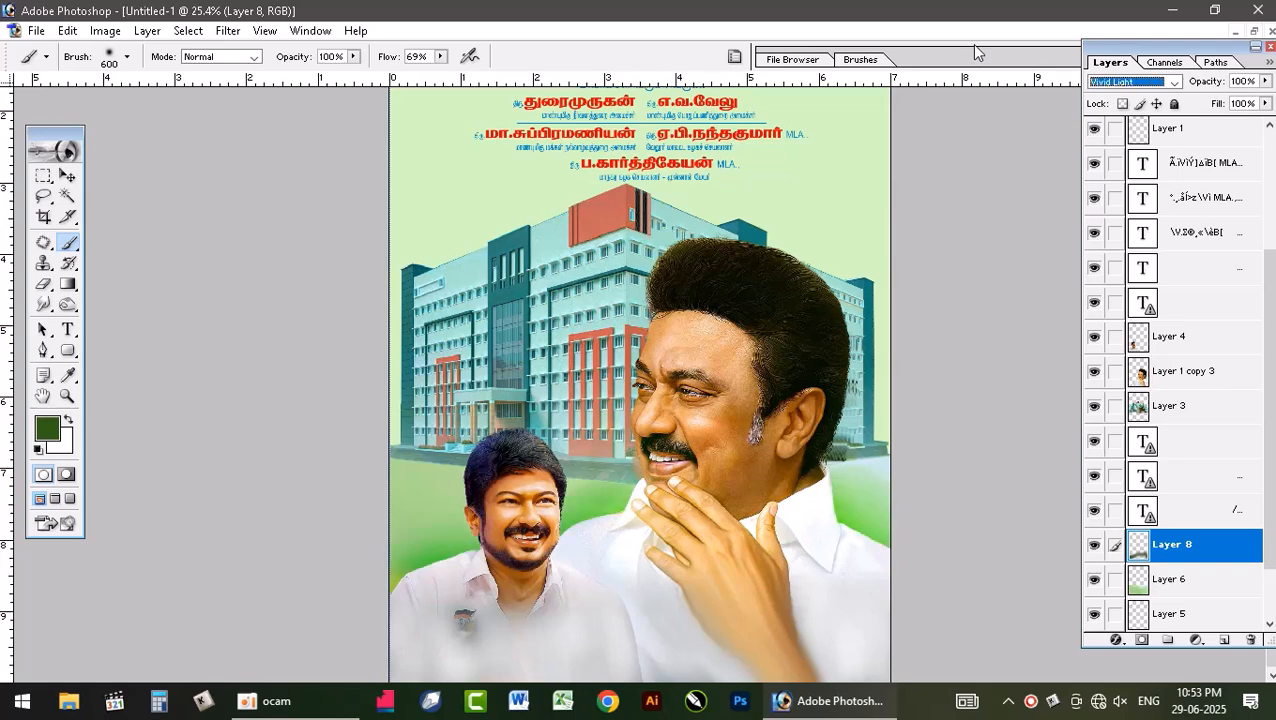
key("Down")
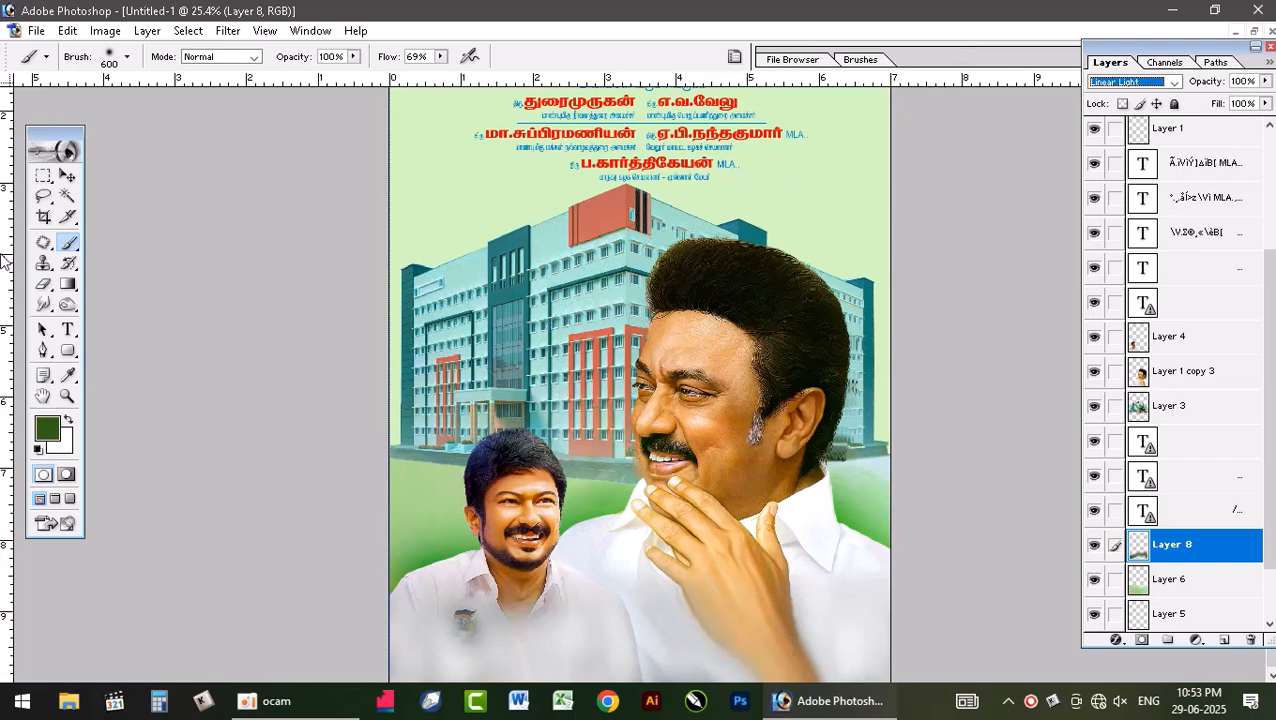
Apply the Texturizer filter to the dark green shading with the Canvas texture and Bottom Left light direction, and inspect it at 100% zoom.
left_click(67, 396)
left_click(757, 597)
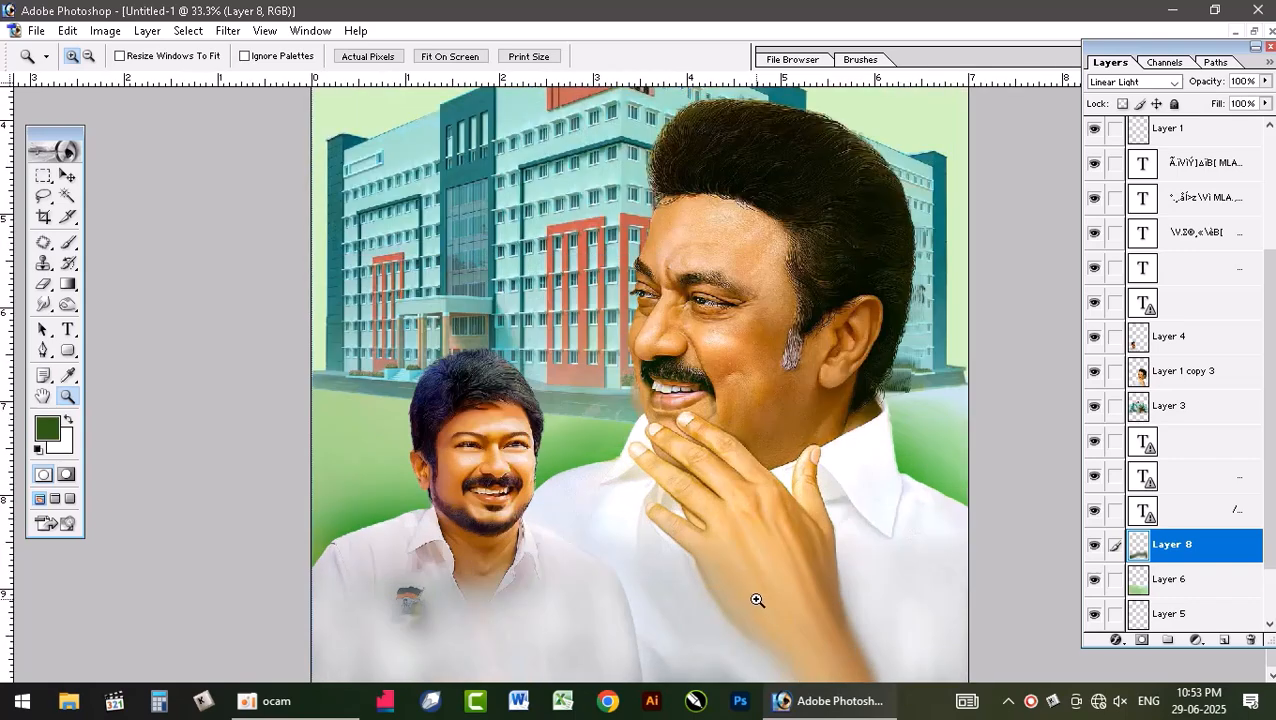
left_click(708, 595)
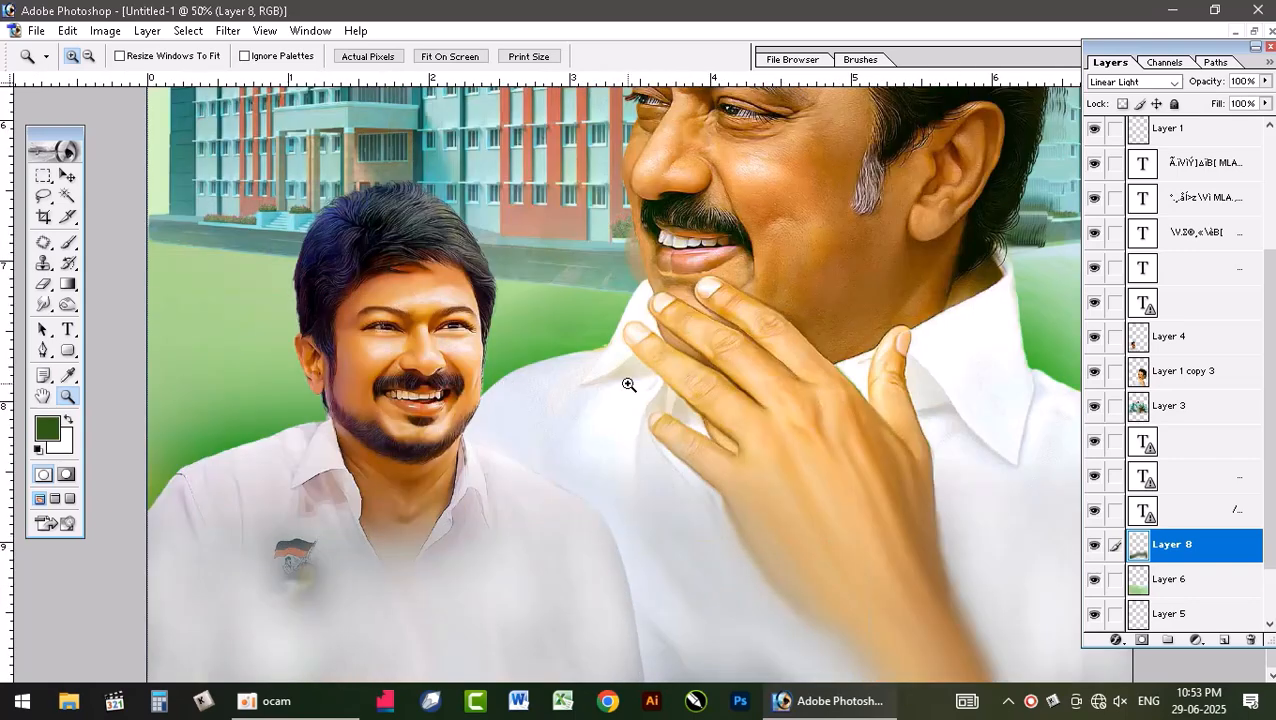
scroll(629, 377, "up", 1)
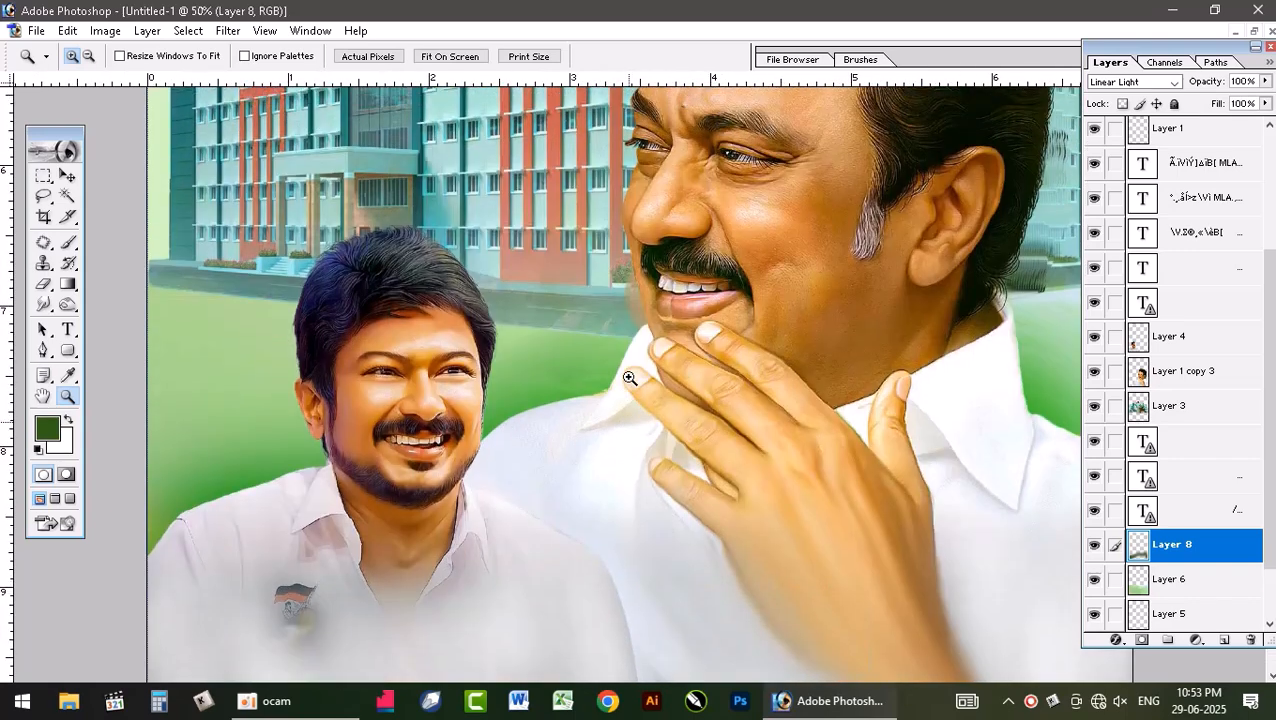
left_click(228, 30)
mouse_move(305, 360)
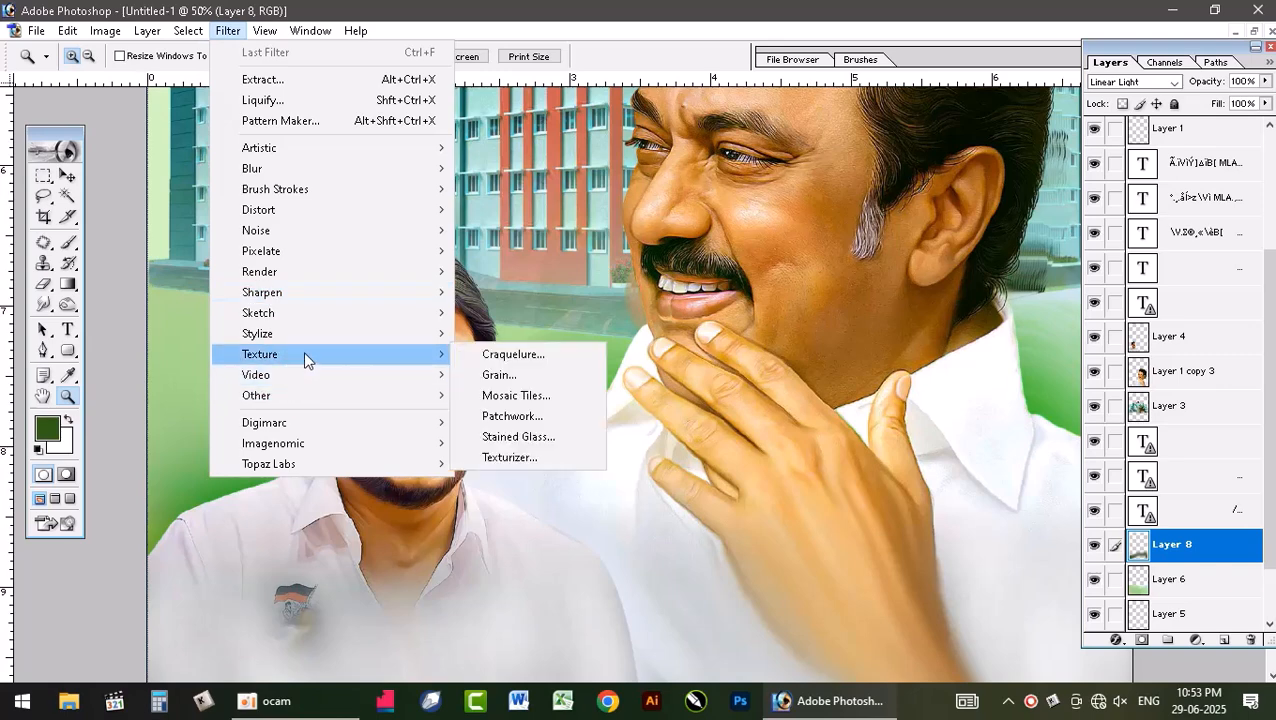
left_click(560, 456)
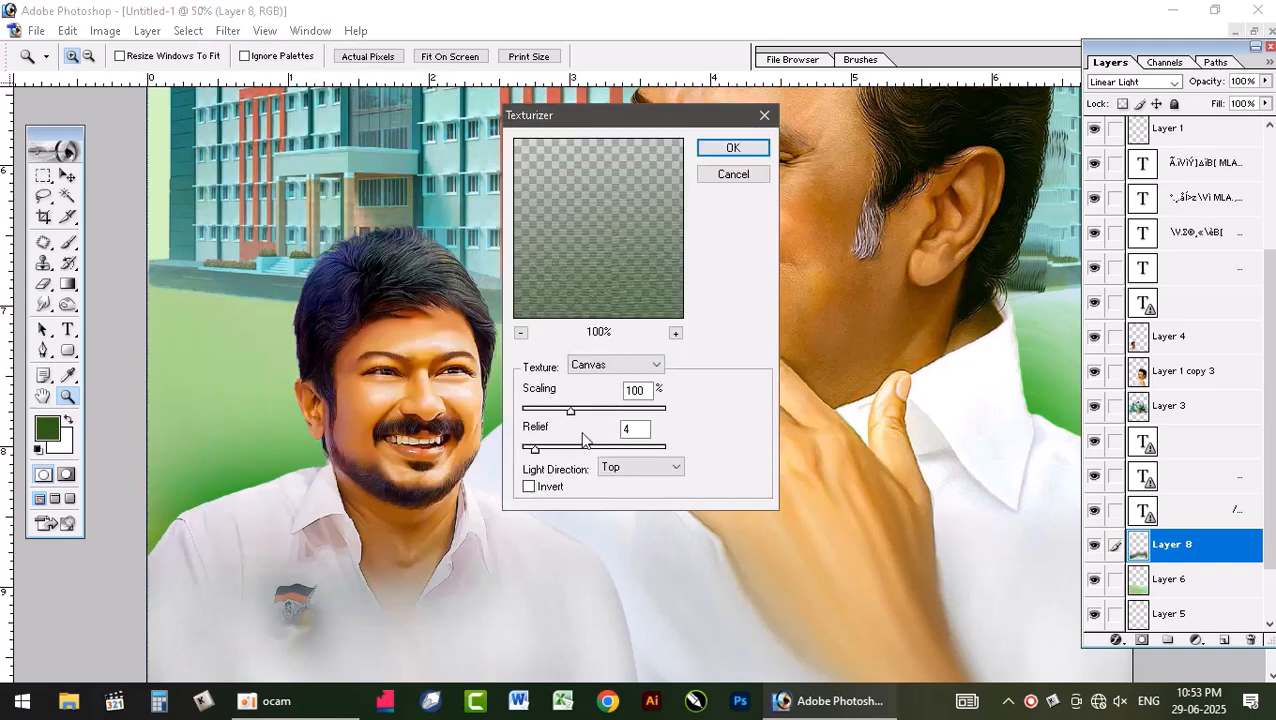
left_click(651, 466)
left_click(641, 496)
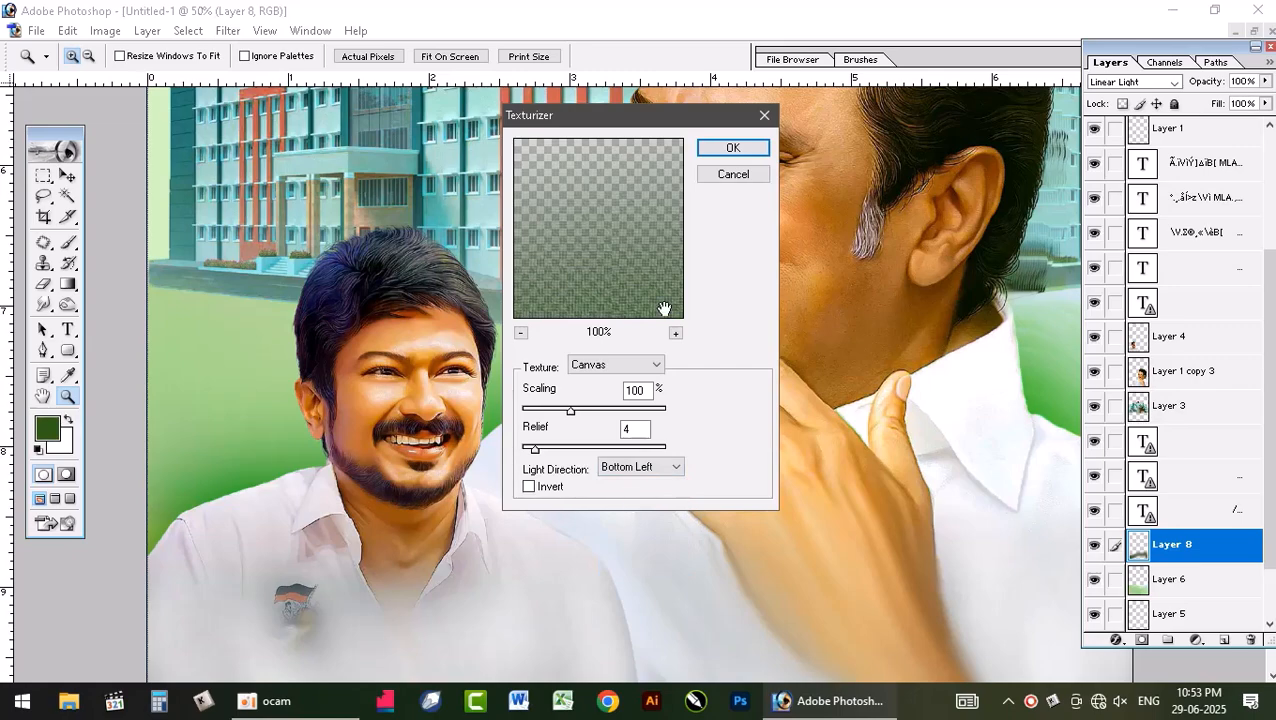
left_click(733, 174)
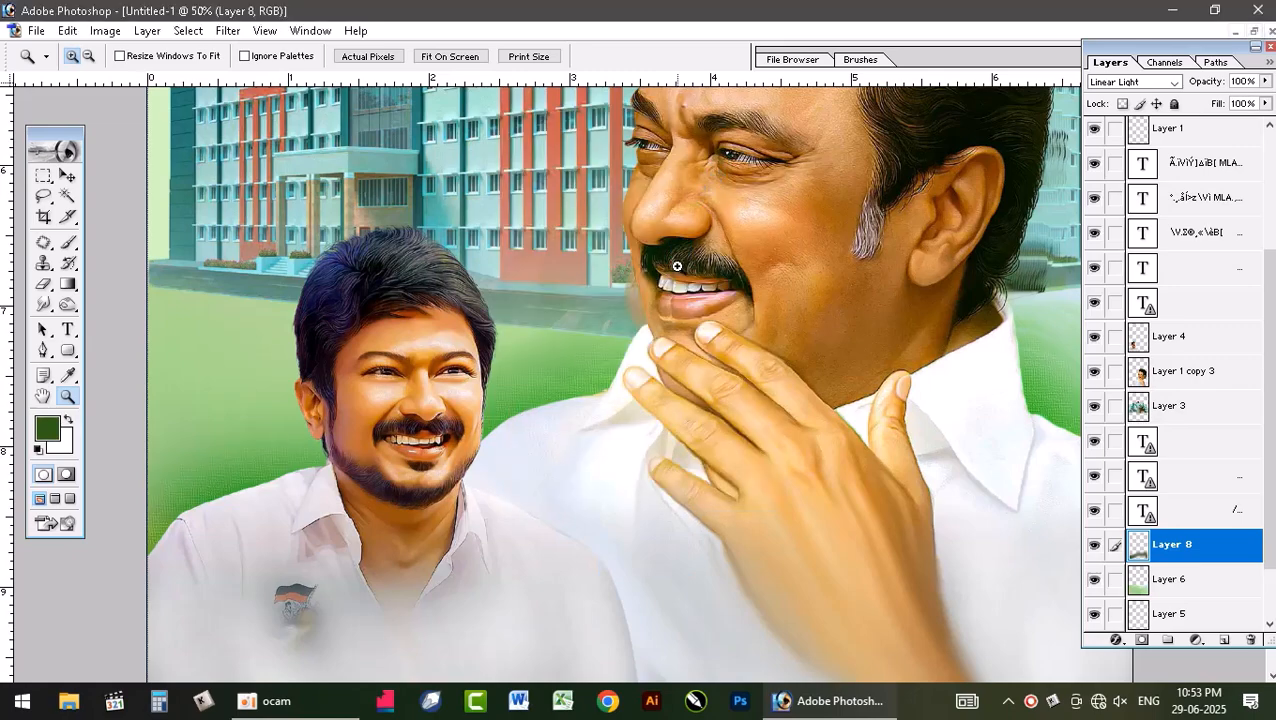
left_click(607, 399)
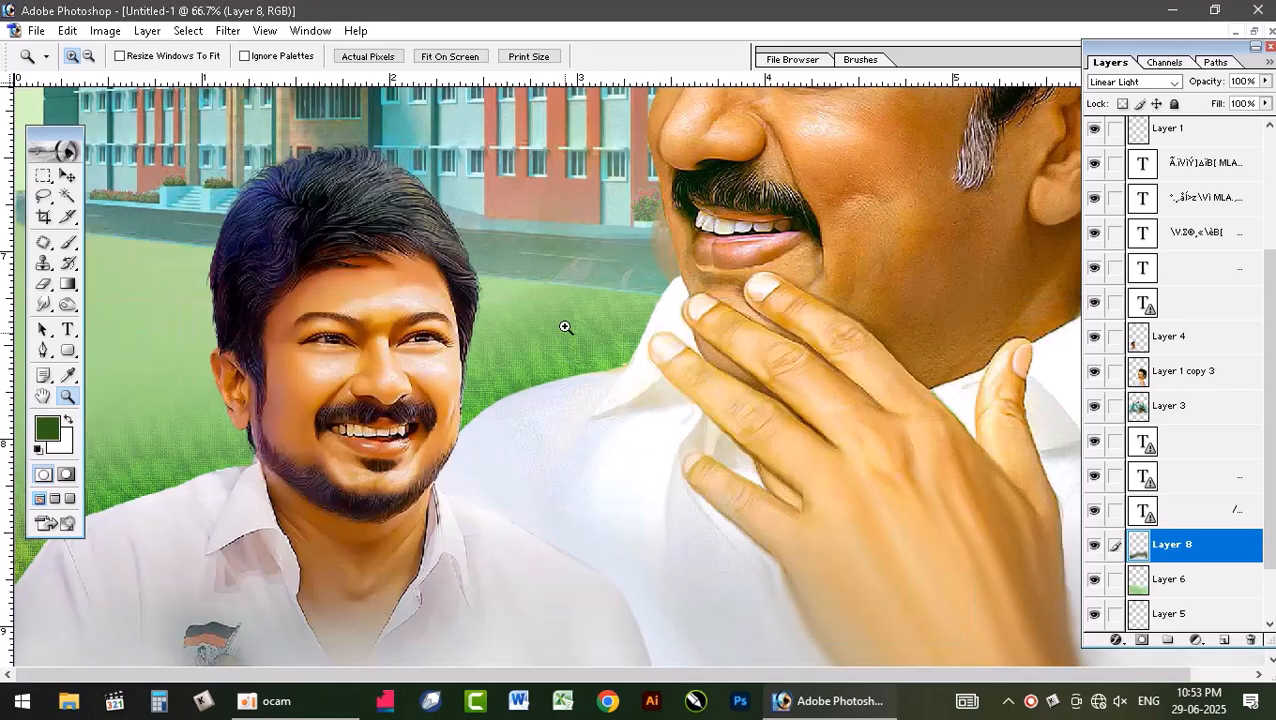
left_click(565, 413)
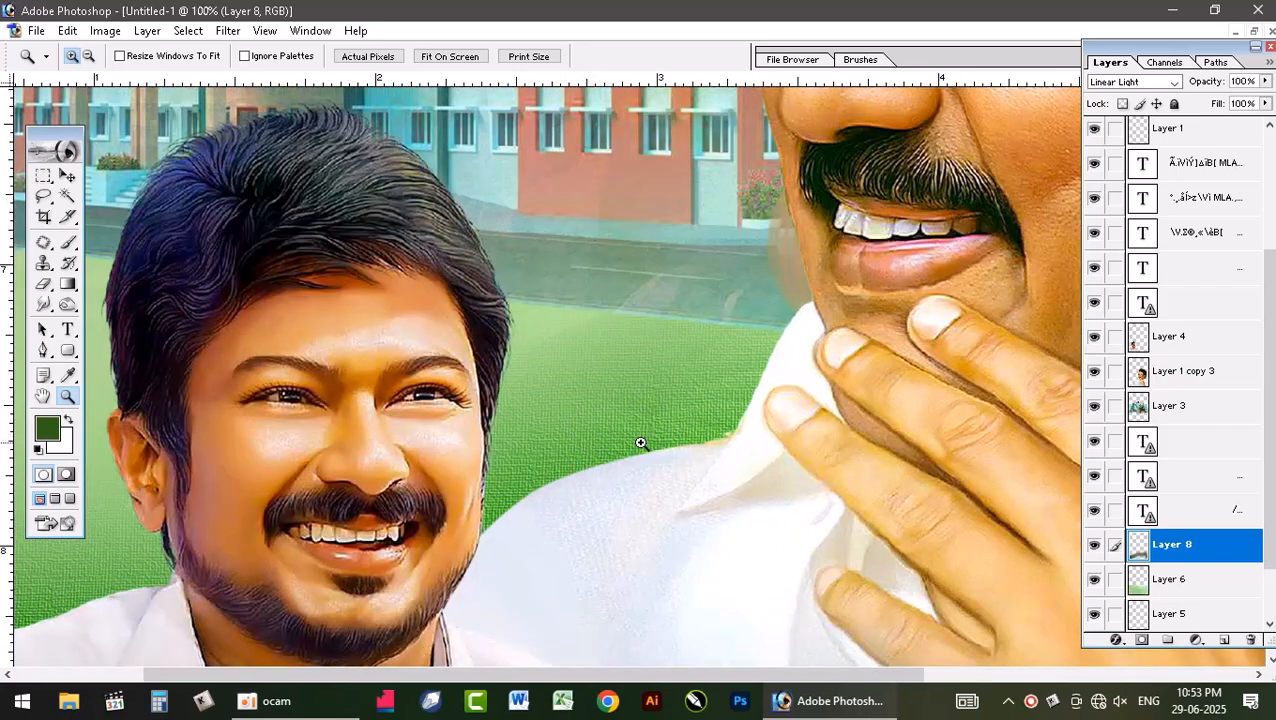
Sample the light green background beside the heading text and lighten the foreground color to E7F7DF.
key("ctrl+0")
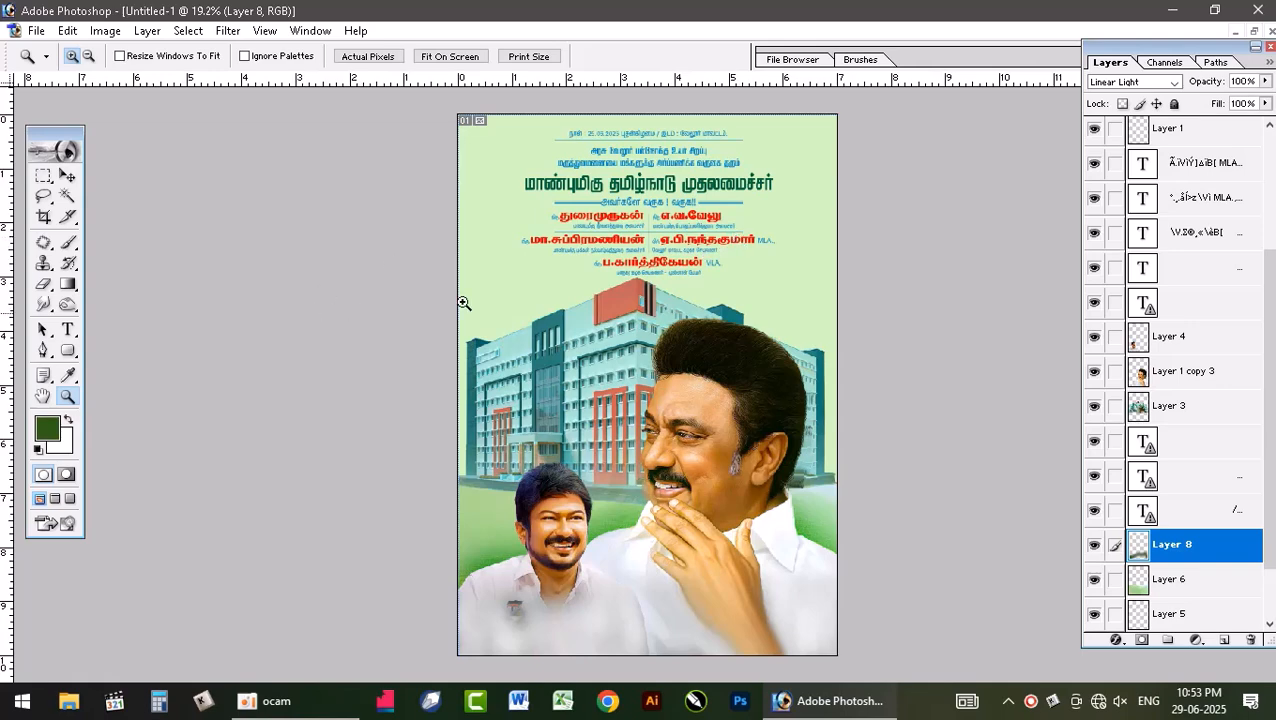
left_click_drag(491, 112, 802, 448)
left_click(652, 179)
left_click(723, 259)
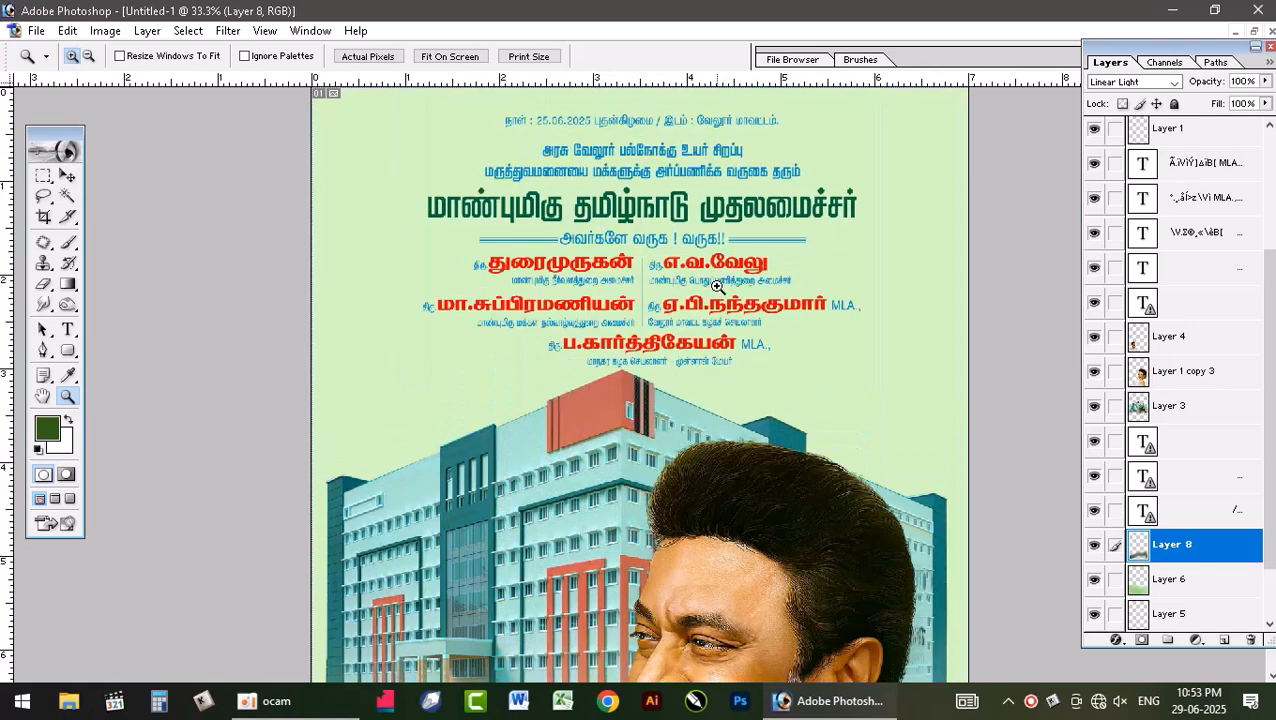
left_click(718, 288)
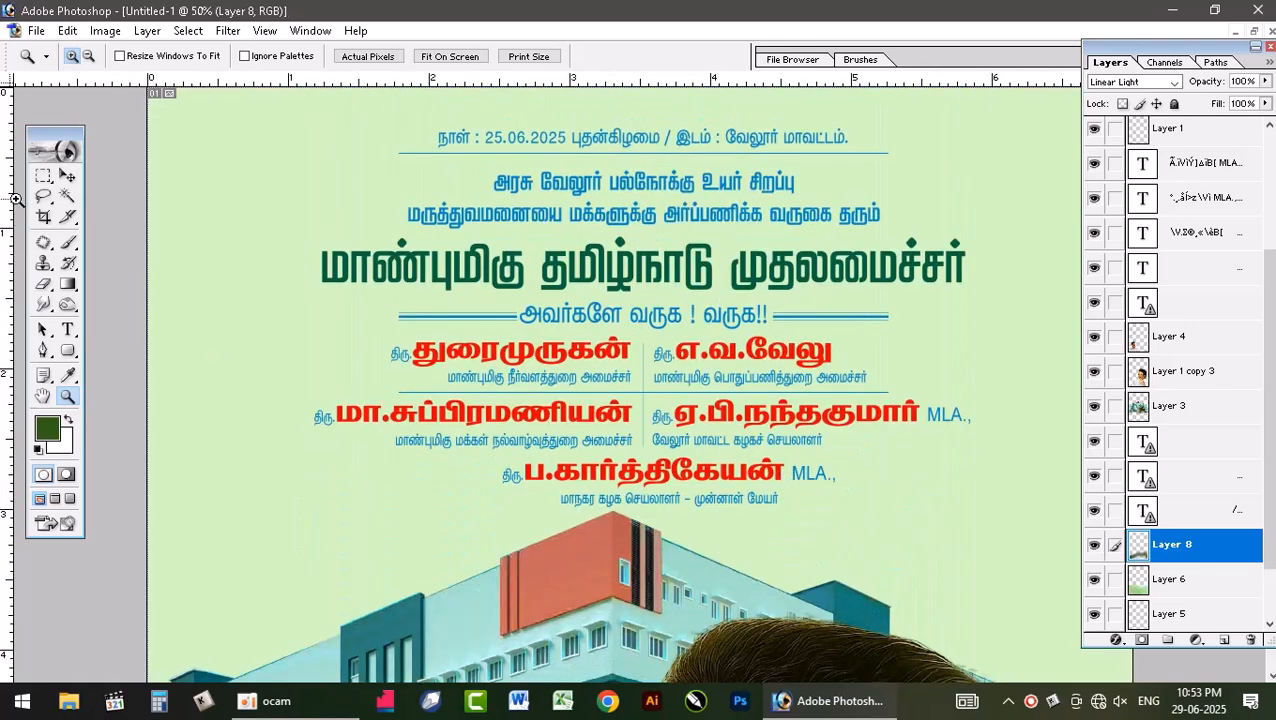
left_click(75, 377)
left_click(350, 318)
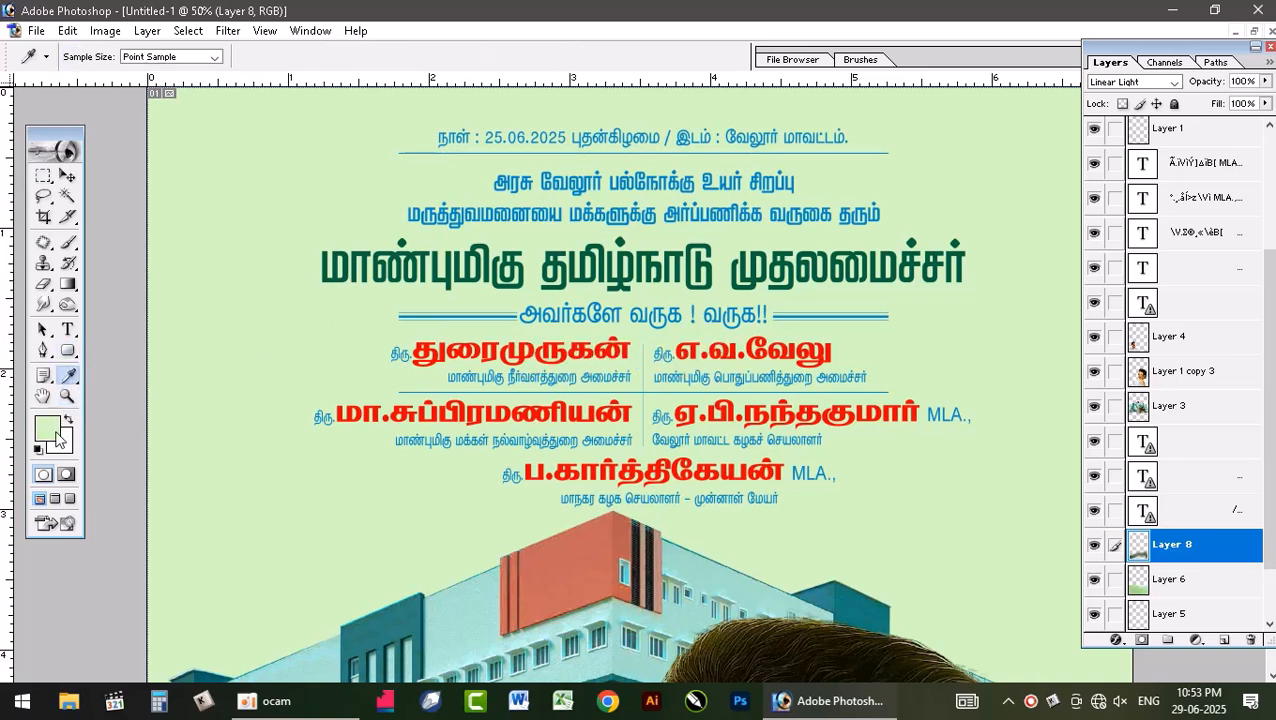
left_click(47, 429)
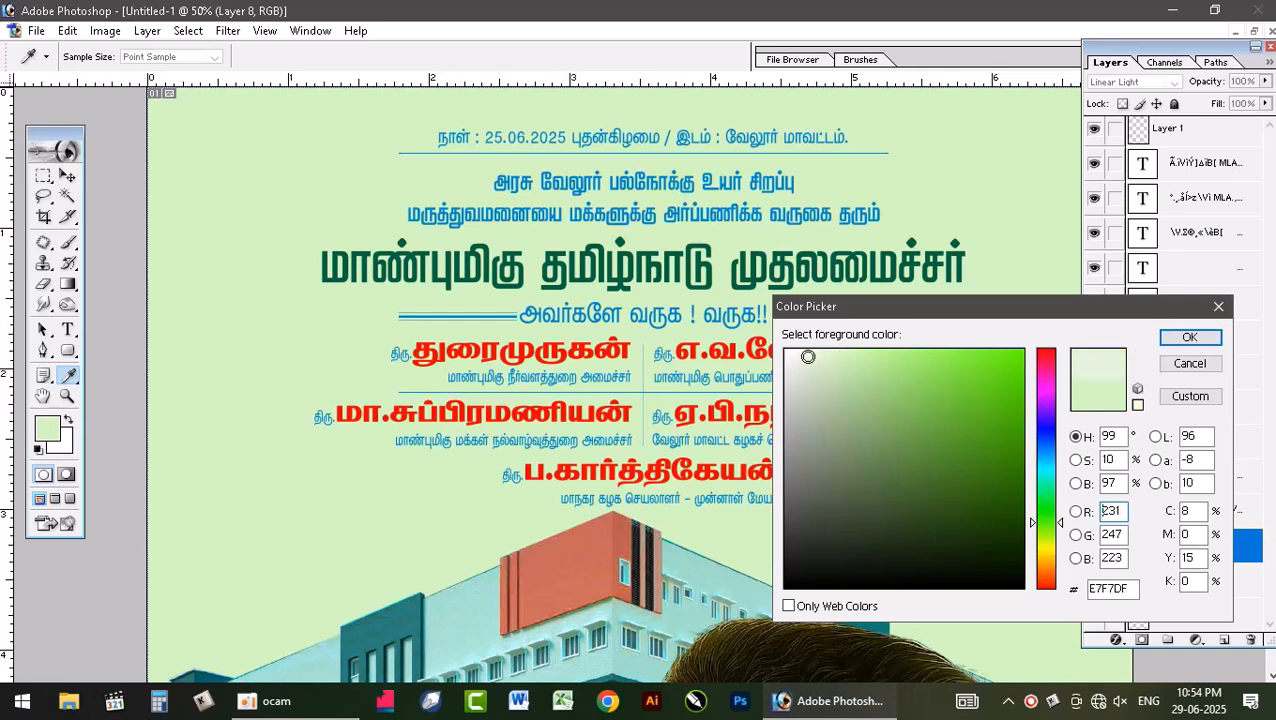
left_click(1188, 340)
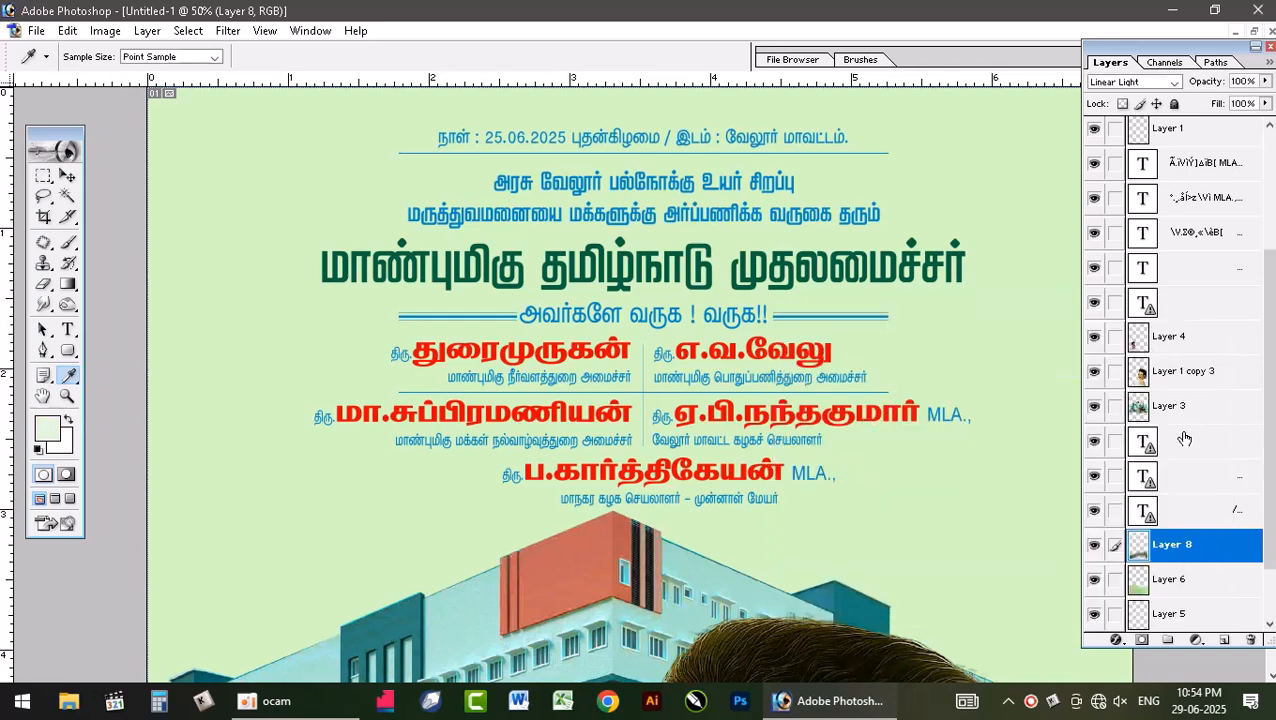
Add a new layer above the dark green shading and paint a soft pale glow behind the heading text with an 1100 px brush.
left_click(1222, 639)
key("b")
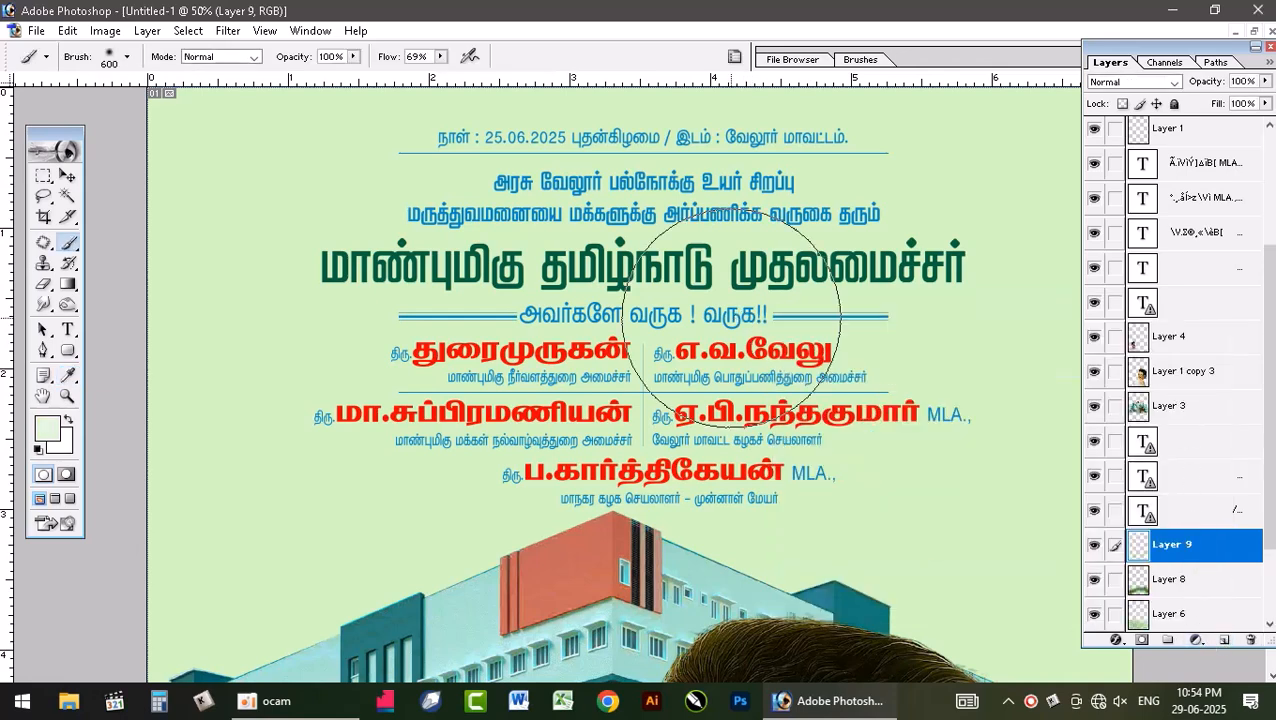
key("bracketright")
key("bracketright")
key("bracketright")
key("bracketright")
key("bracketright")
key("bracketright")
key("bracketright")
key("bracketright")
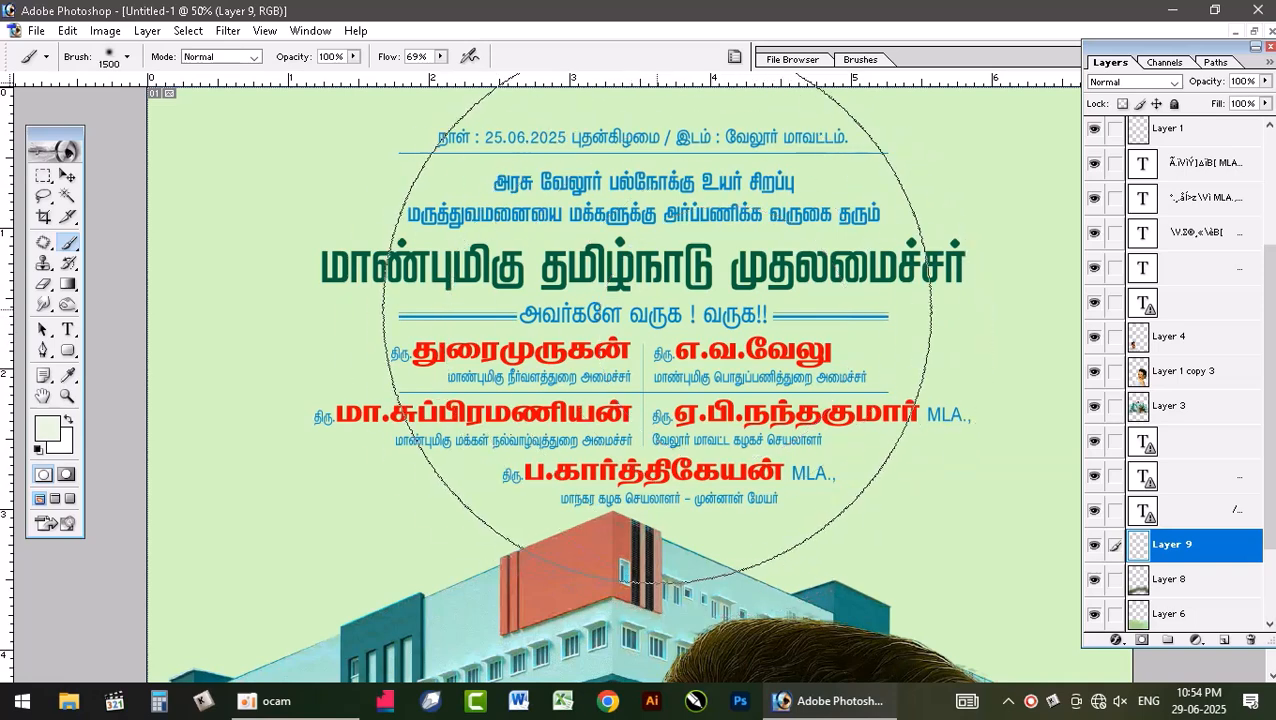
key("bracketleft")
key("bracketleft")
key("bracketleft")
key("bracketleft")
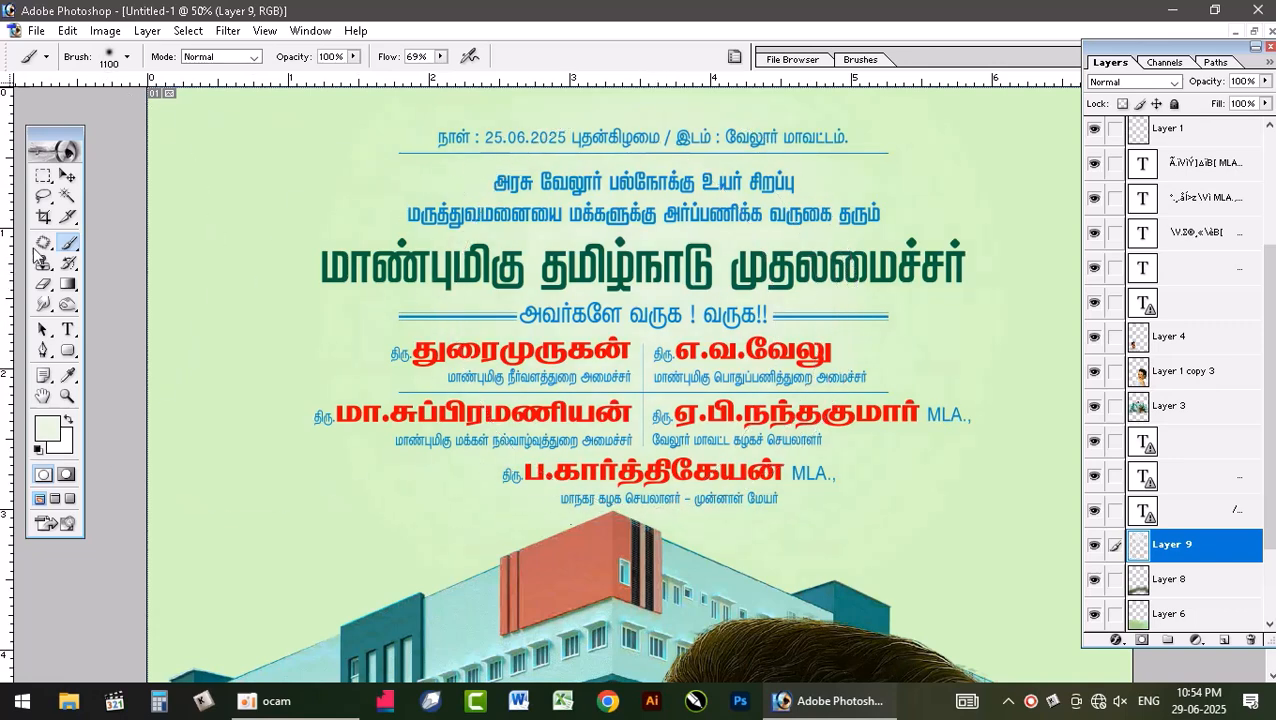
Scale the pale glow layer to 123.6% in width and height around its center, and inspect the result behind the heading text.
left_click(79, 176)
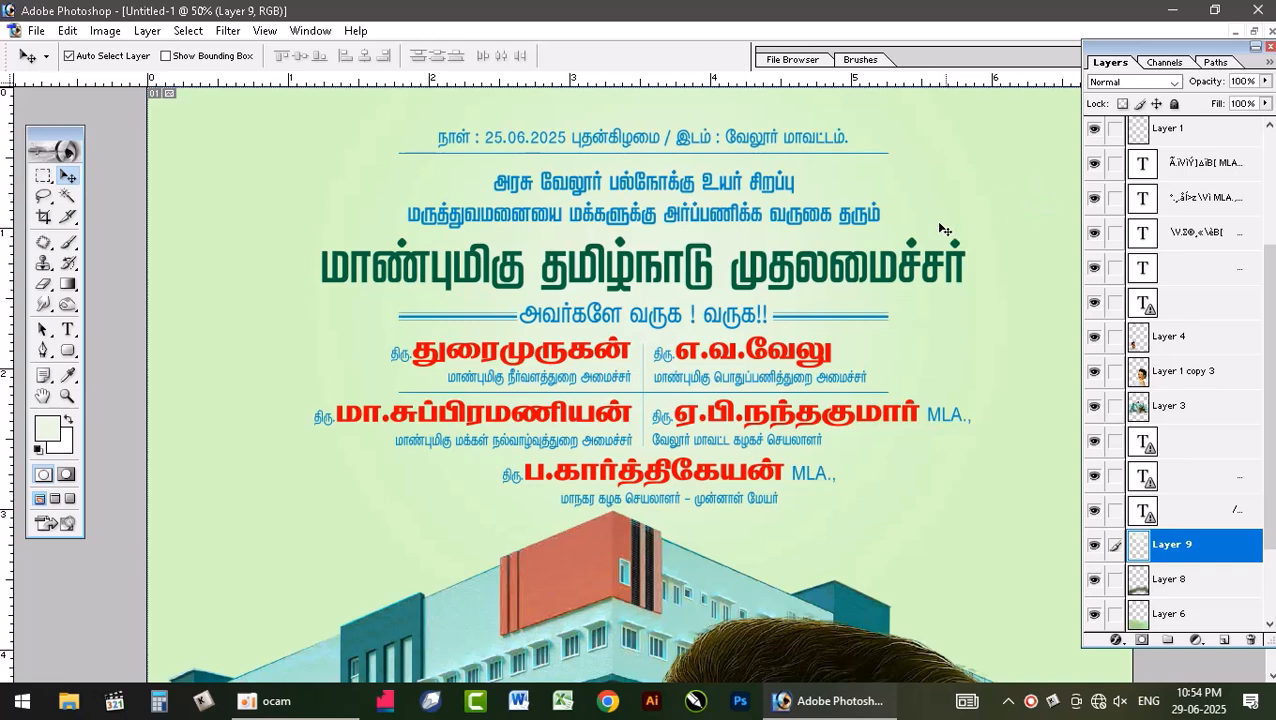
key("ctrl+0")
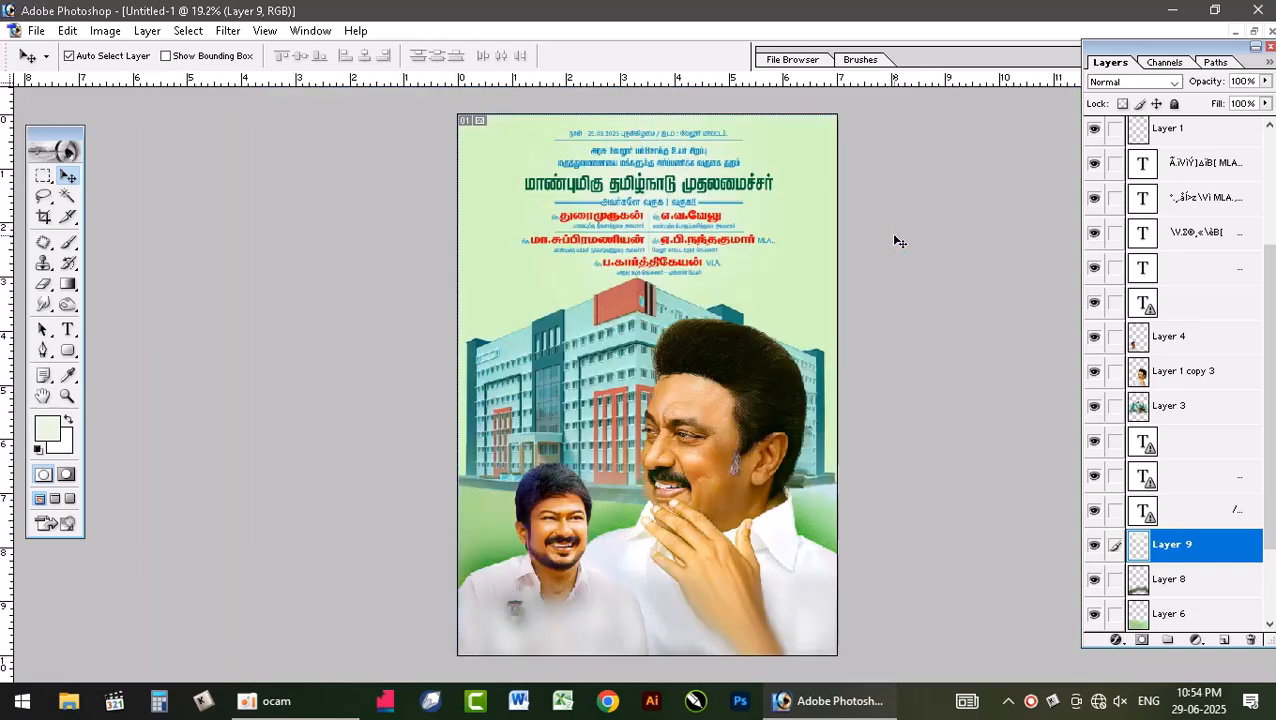
key("ctrl+t")
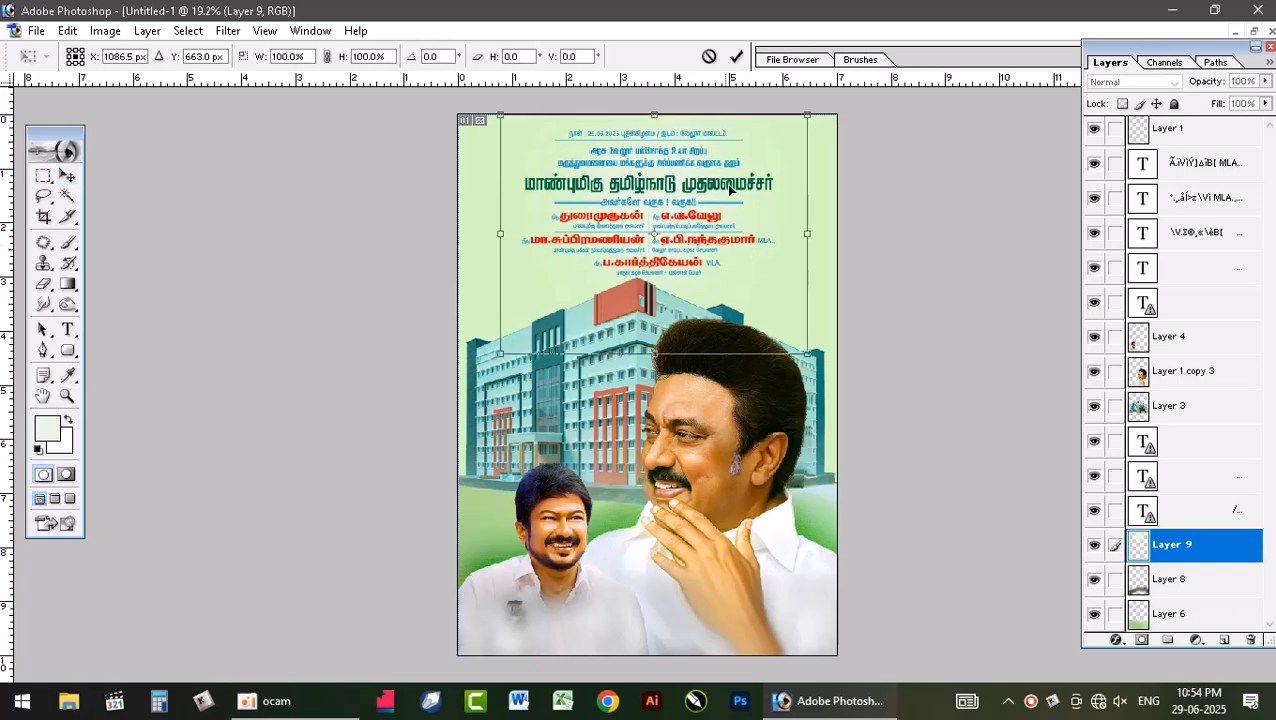
left_click_drag(805, 117, 848, 99)
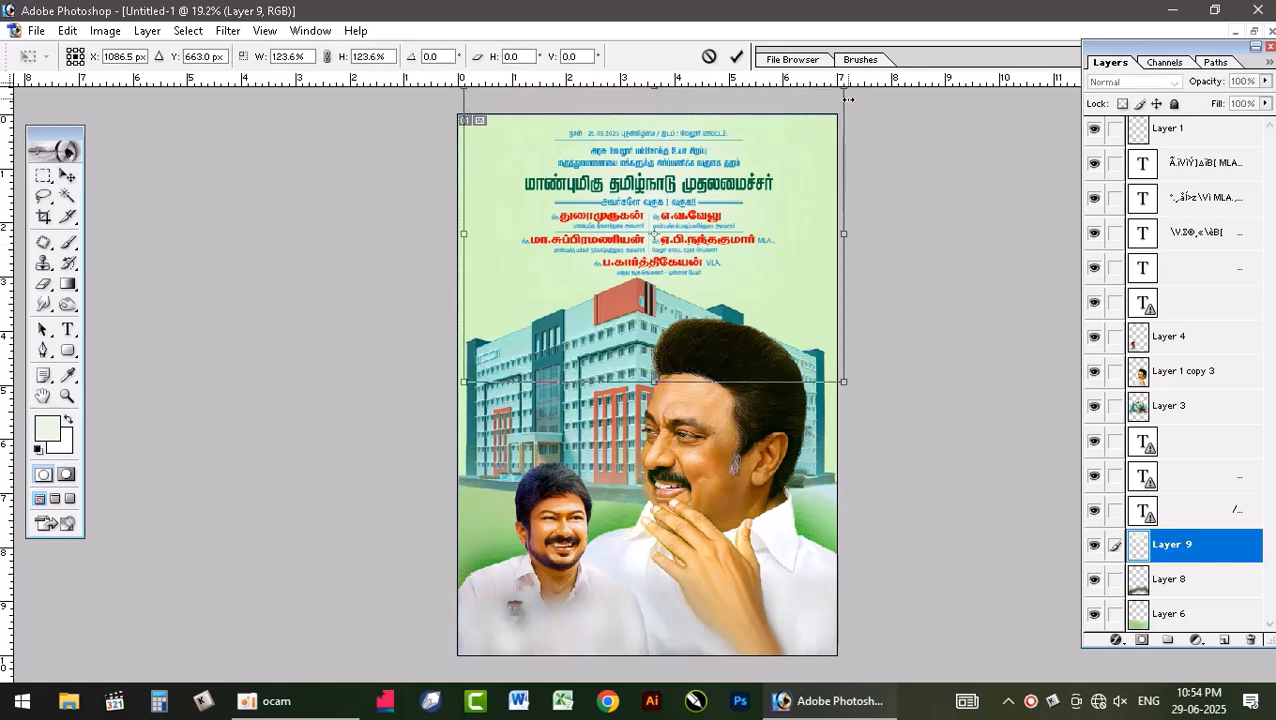
key("Return")
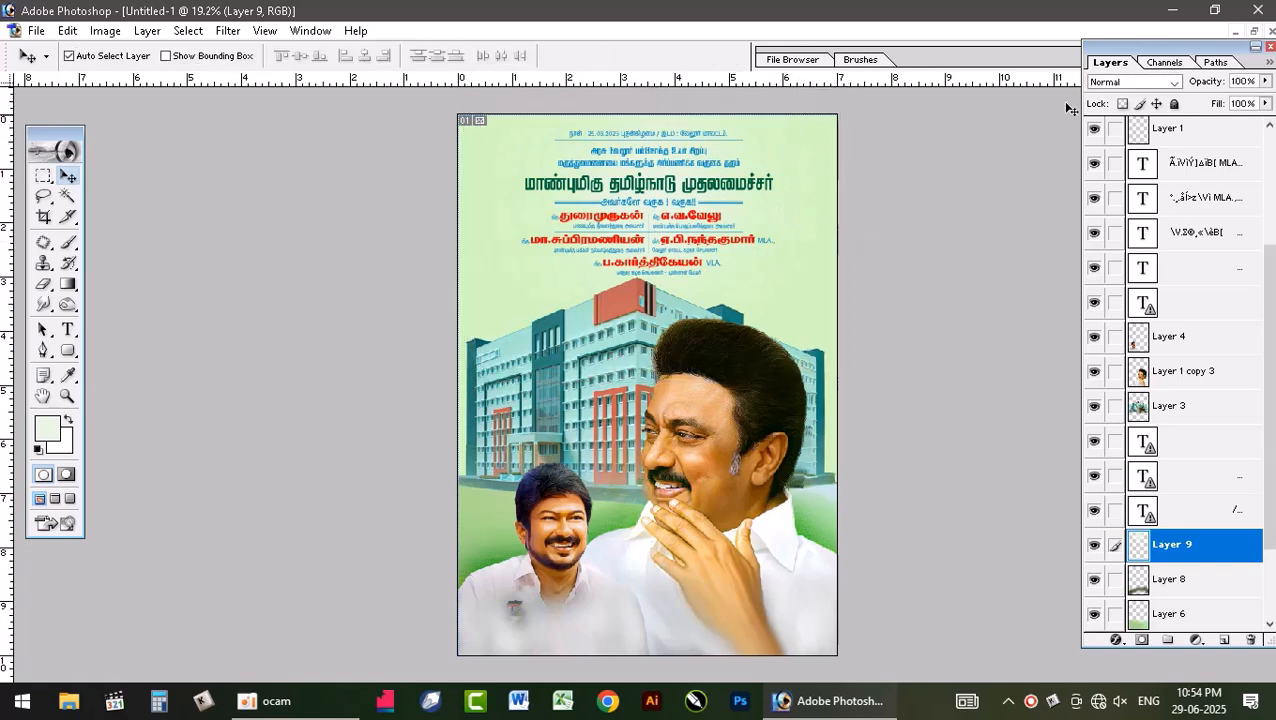
left_click(67, 396)
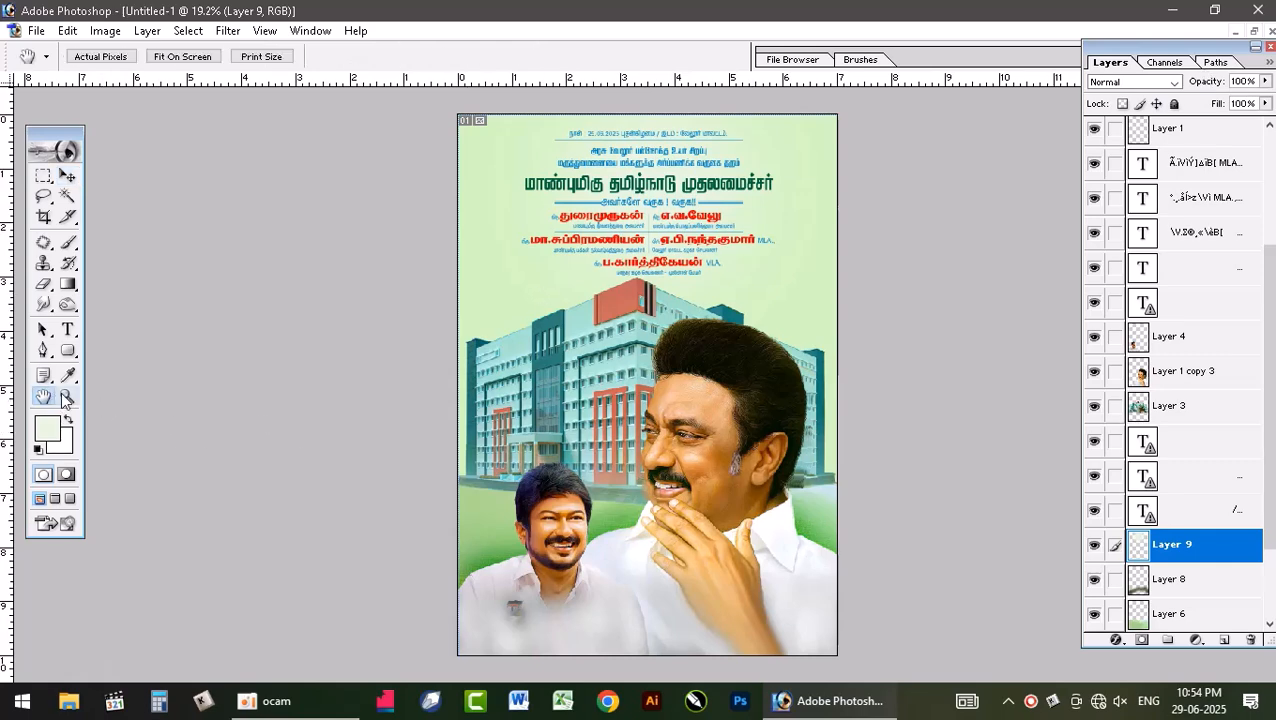
left_click(745, 258)
left_click(745, 258)
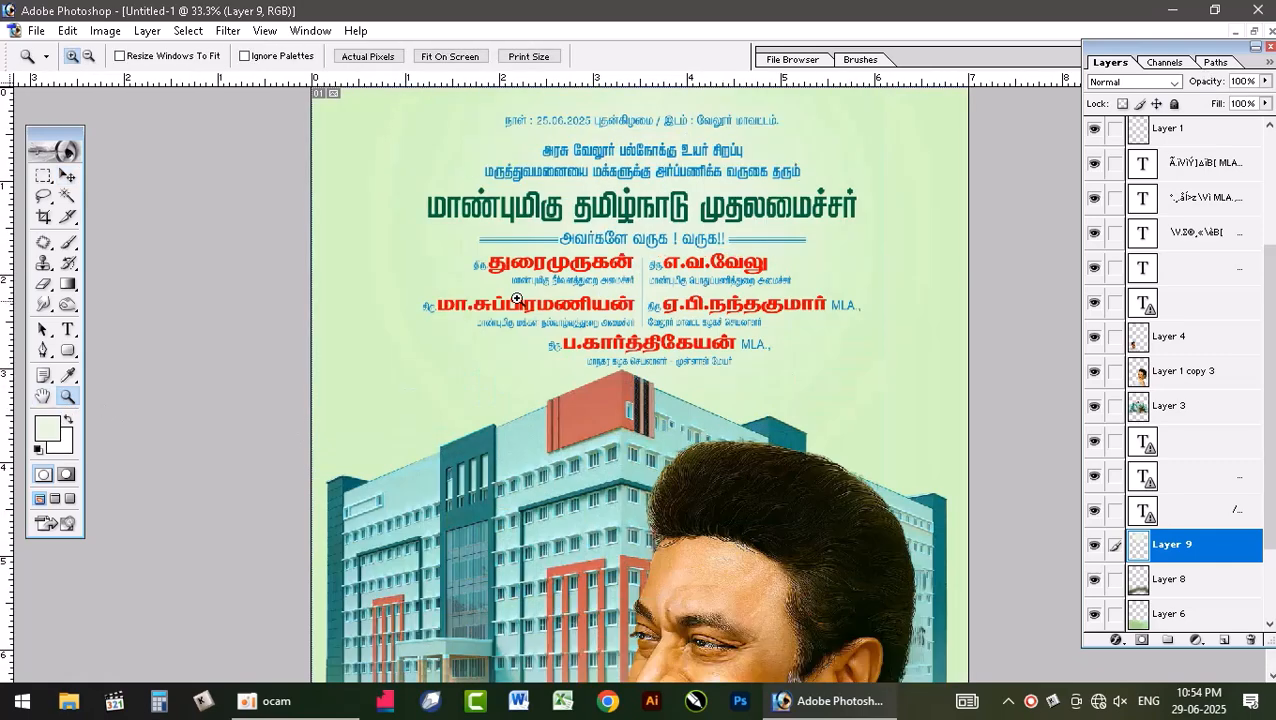
left_click(833, 241)
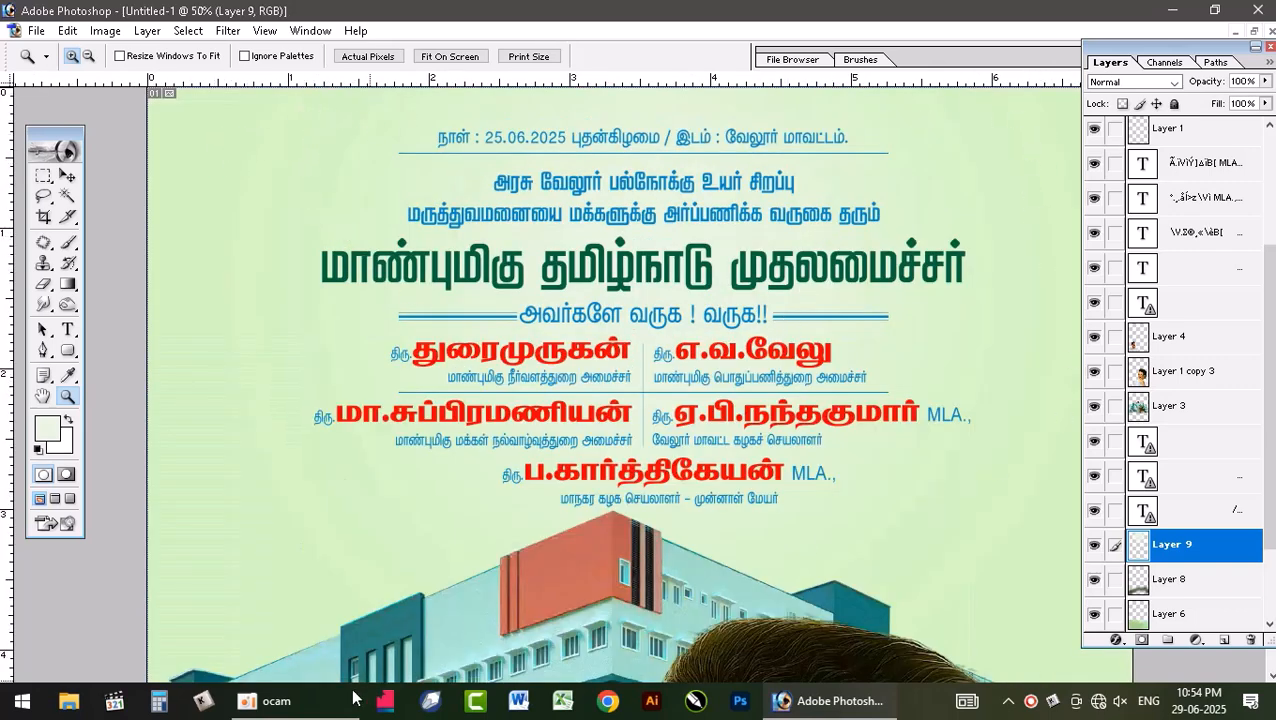
Copy the halftone dot pattern layer from 10 x 7 dmk banner.psd into the Untitled-1 document.
left_click(1255, 33)
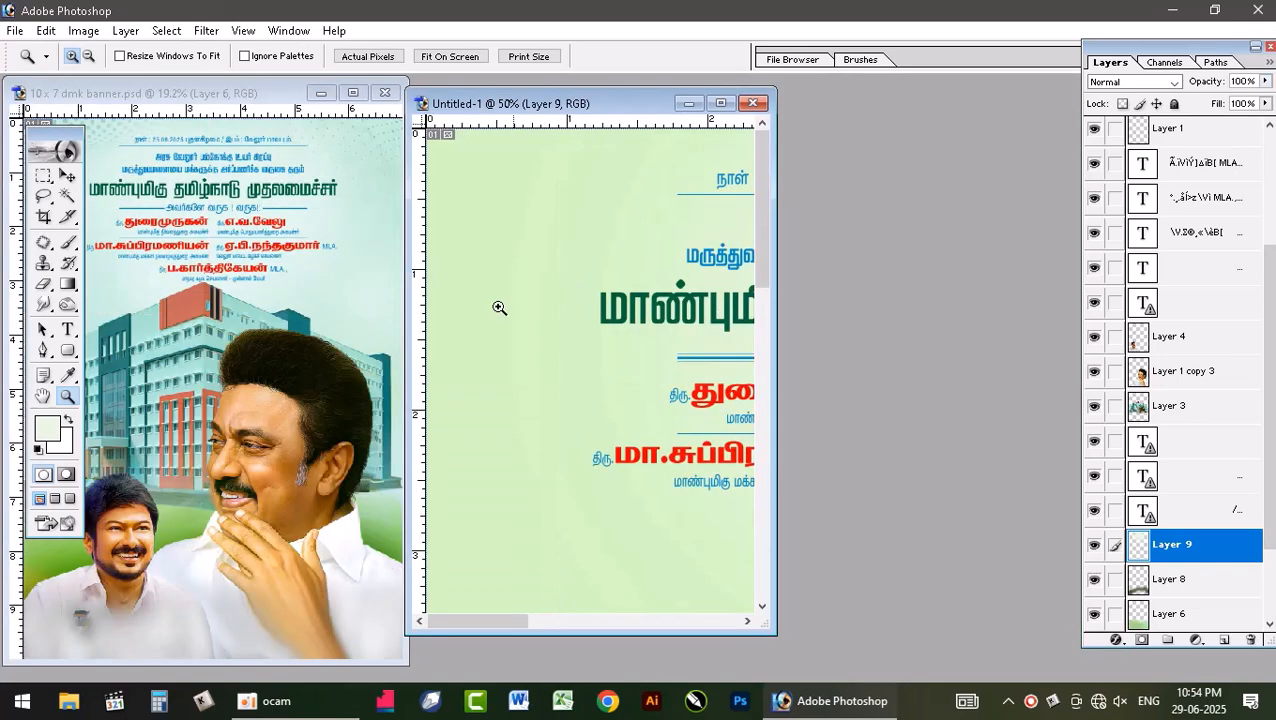
left_click(376, 115)
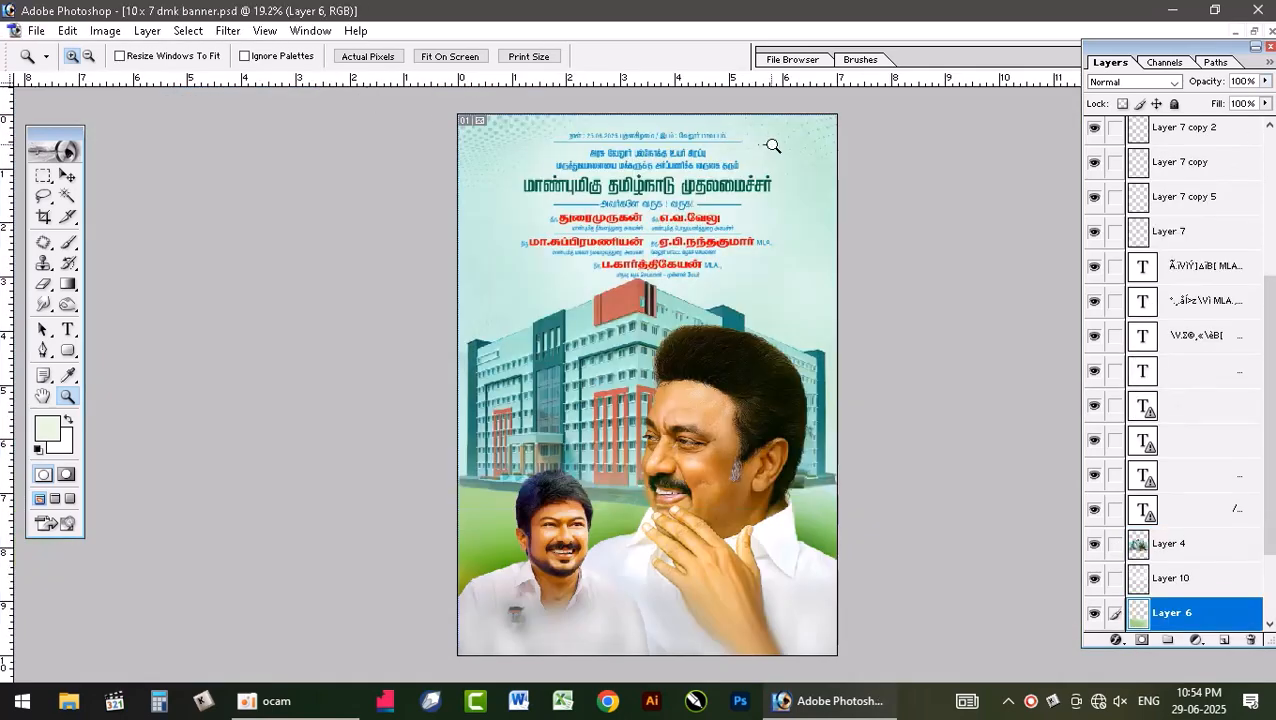
left_click_drag(764, 143, 777, 150)
key("ctrl+0")
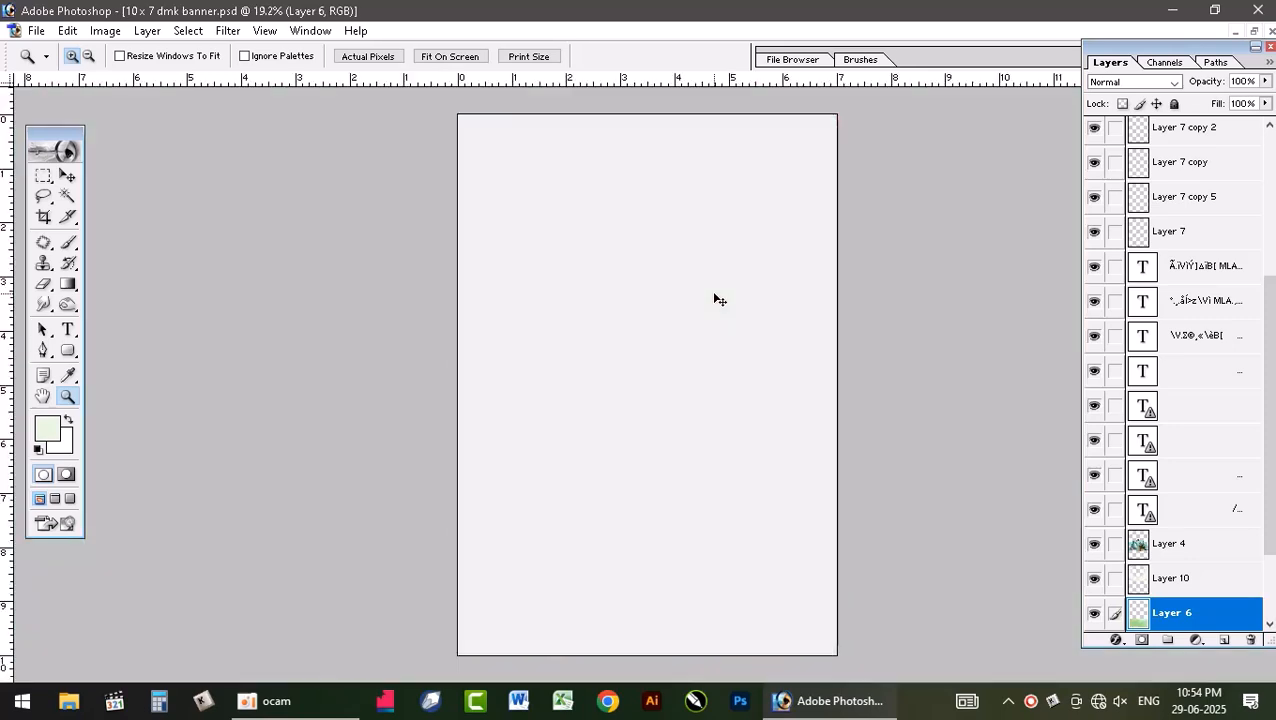
key("v")
left_click(495, 150)
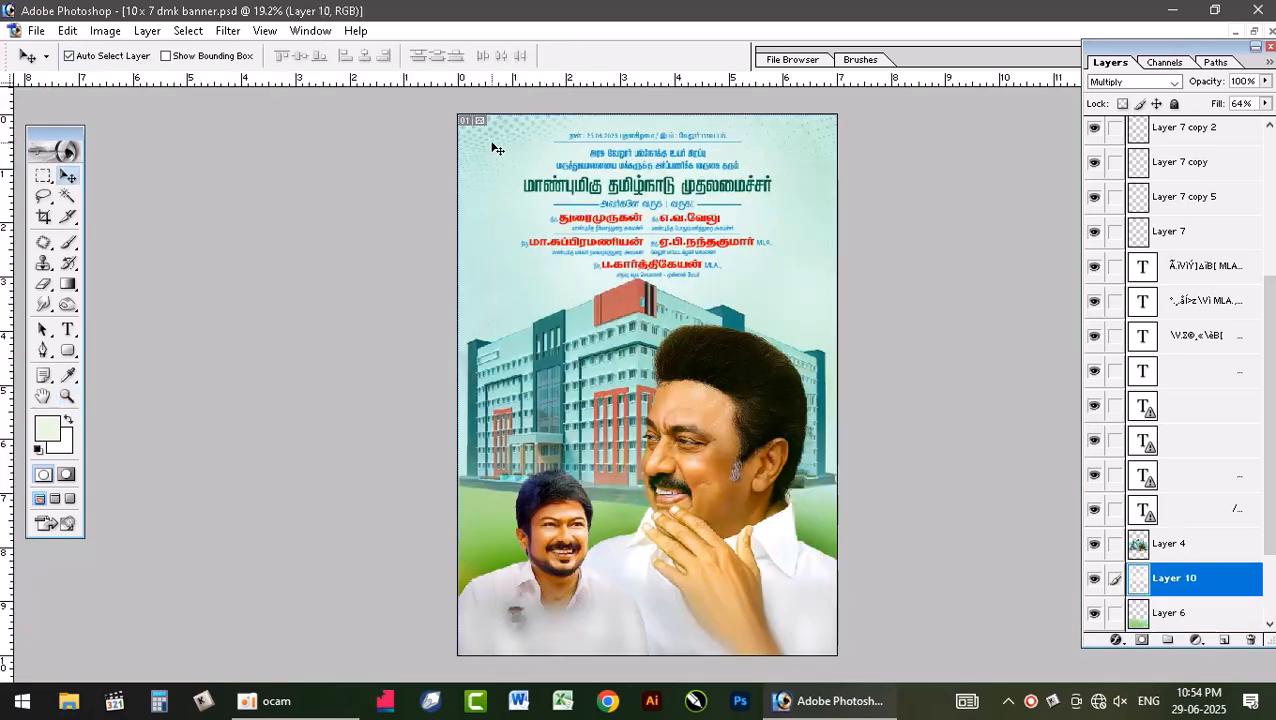
left_click_drag(497, 143, 450, 188)
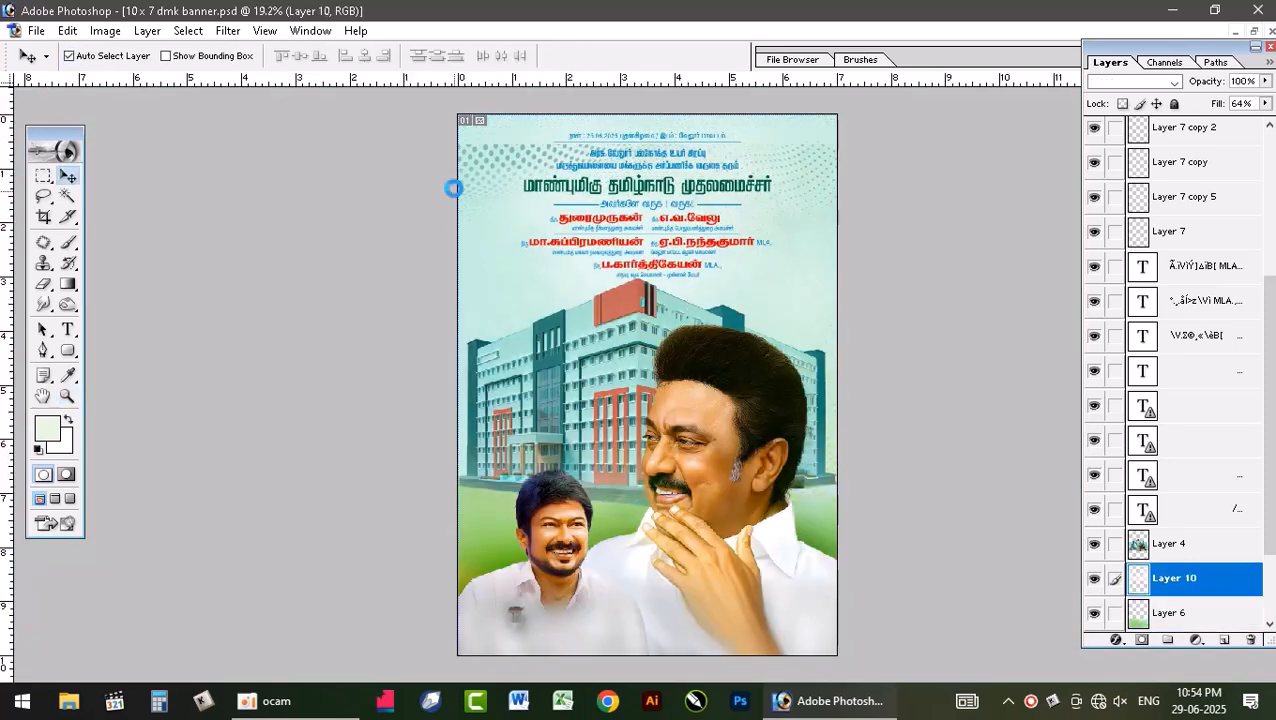
left_click(1254, 34)
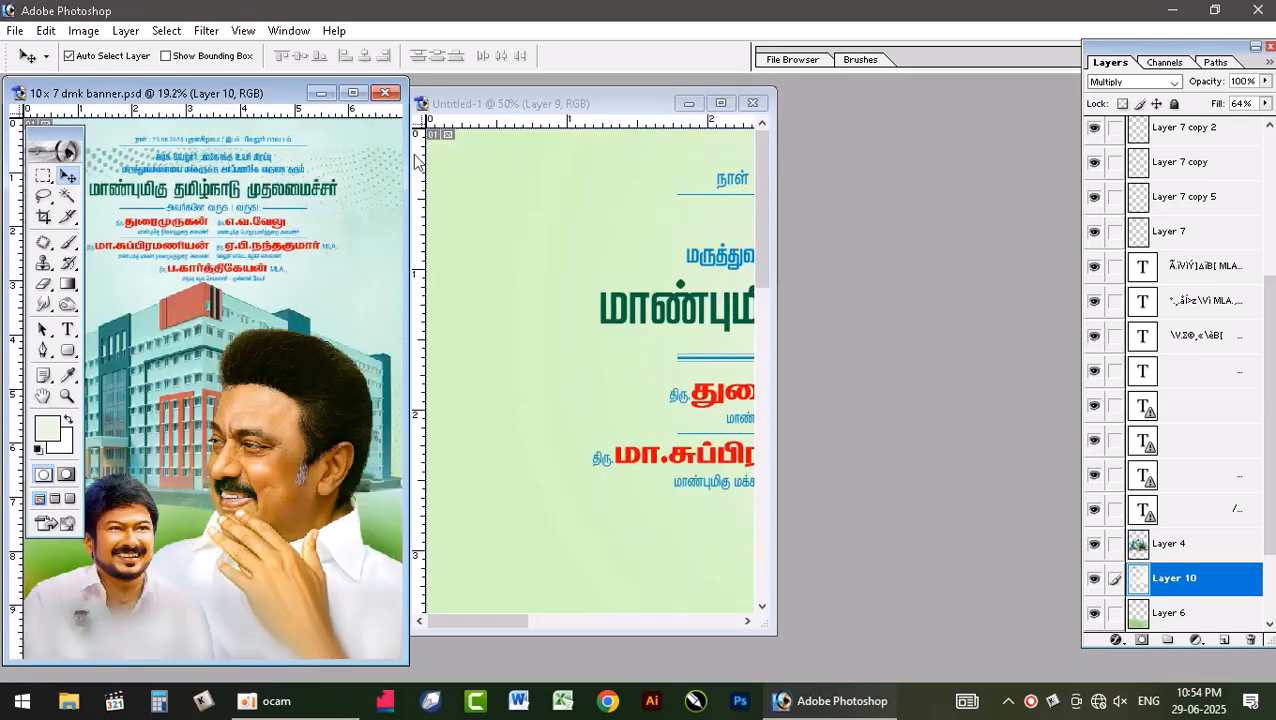
left_click_drag(118, 160, 614, 190)
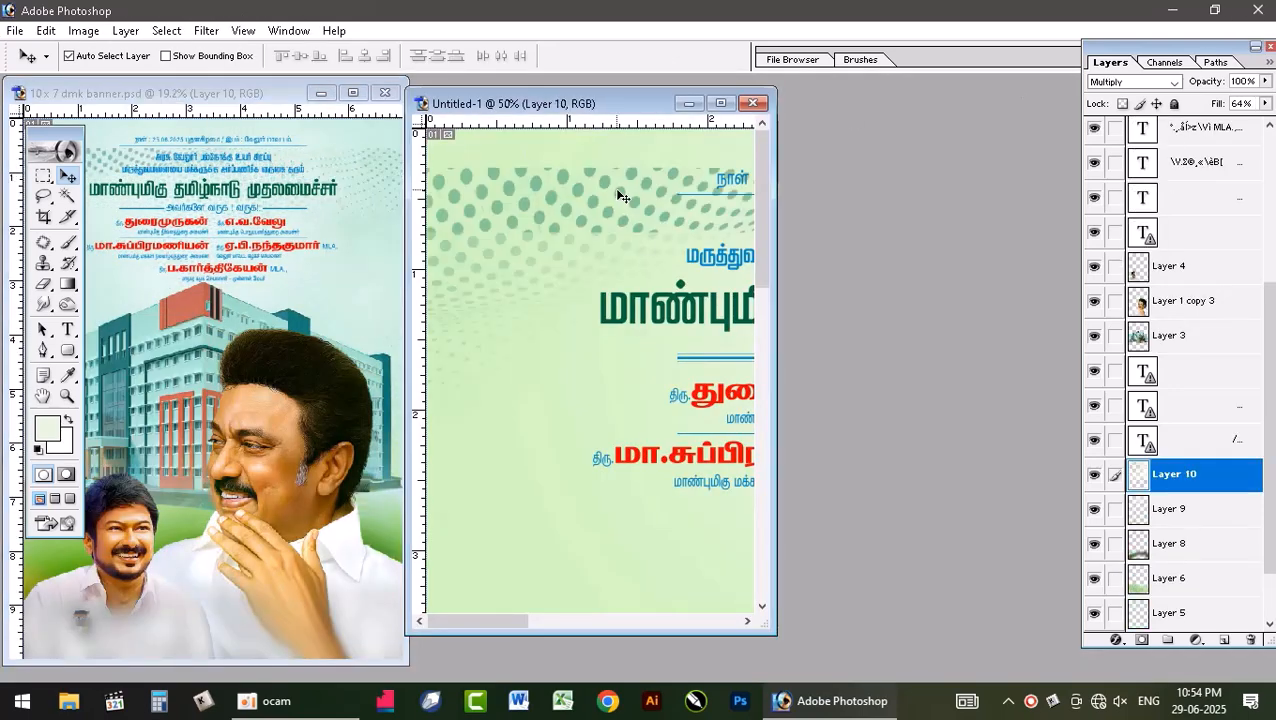
Reposition the halftone dot pattern so it covers the top edge and both upper corners of the new banner.
left_click(720, 103)
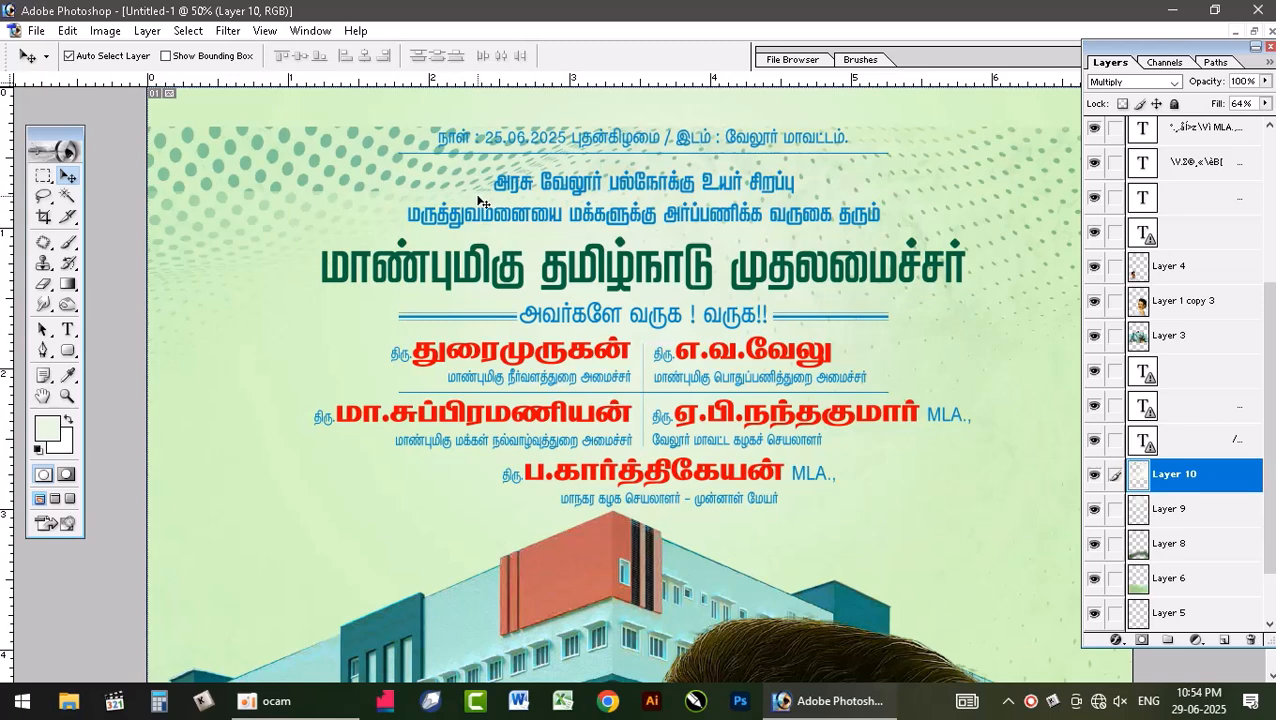
key("ctrl+0")
key("ctrl+t")
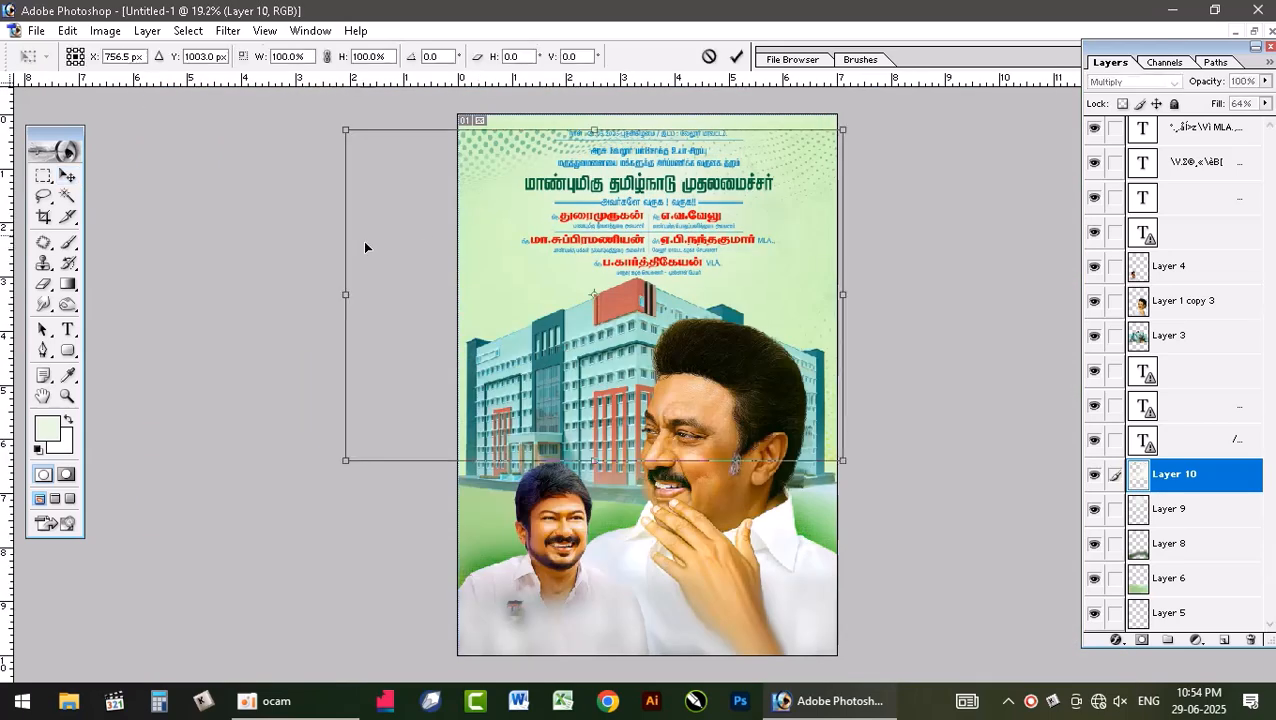
left_click_drag(486, 172, 529, 146)
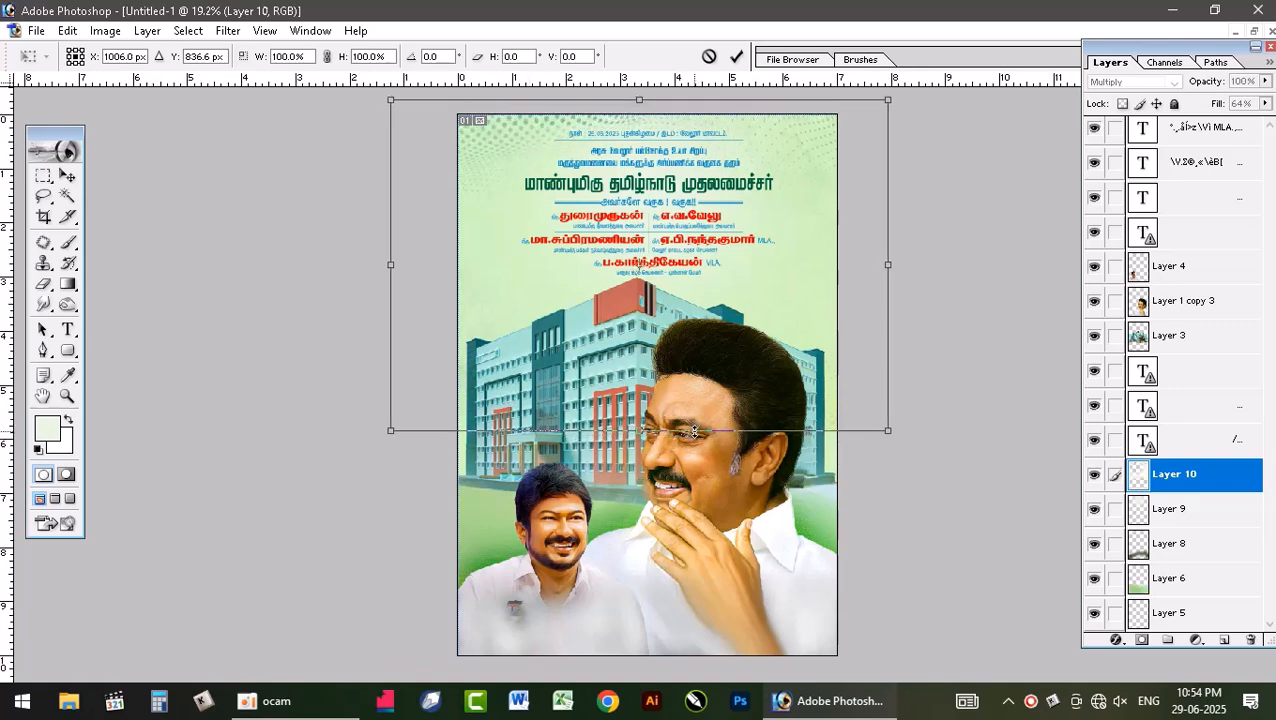
key("Return")
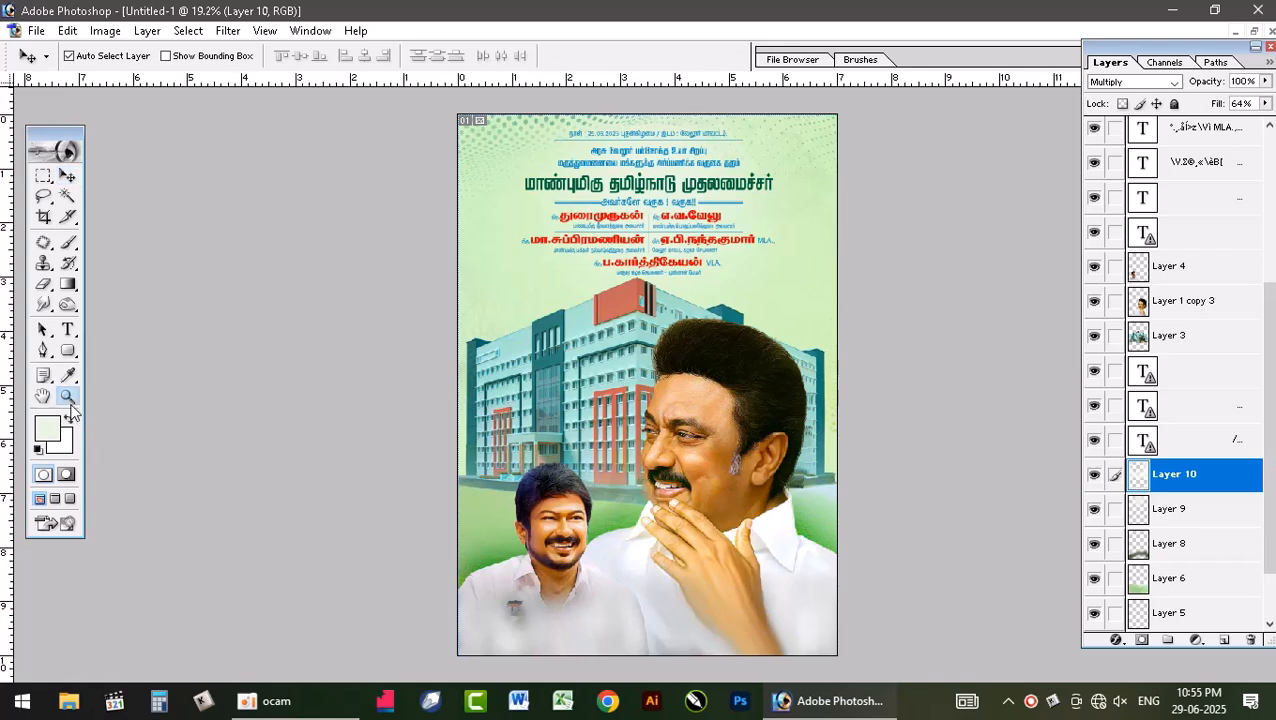
Compare blend modes for the halftone dot layer, from Screen through Hard Light, Pin Light and Hue to Luminosity.
left_click(67, 396)
left_click(785, 196)
left_click(774, 206)
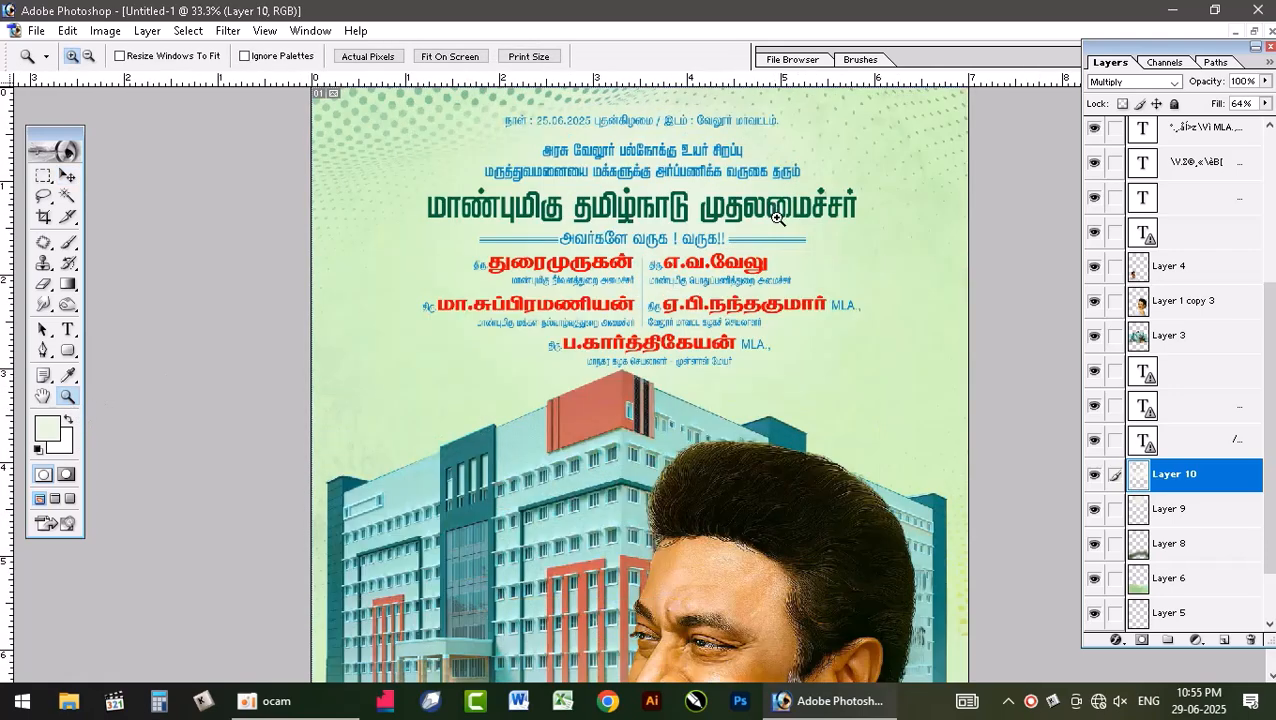
left_click(1131, 84)
left_click(1129, 84)
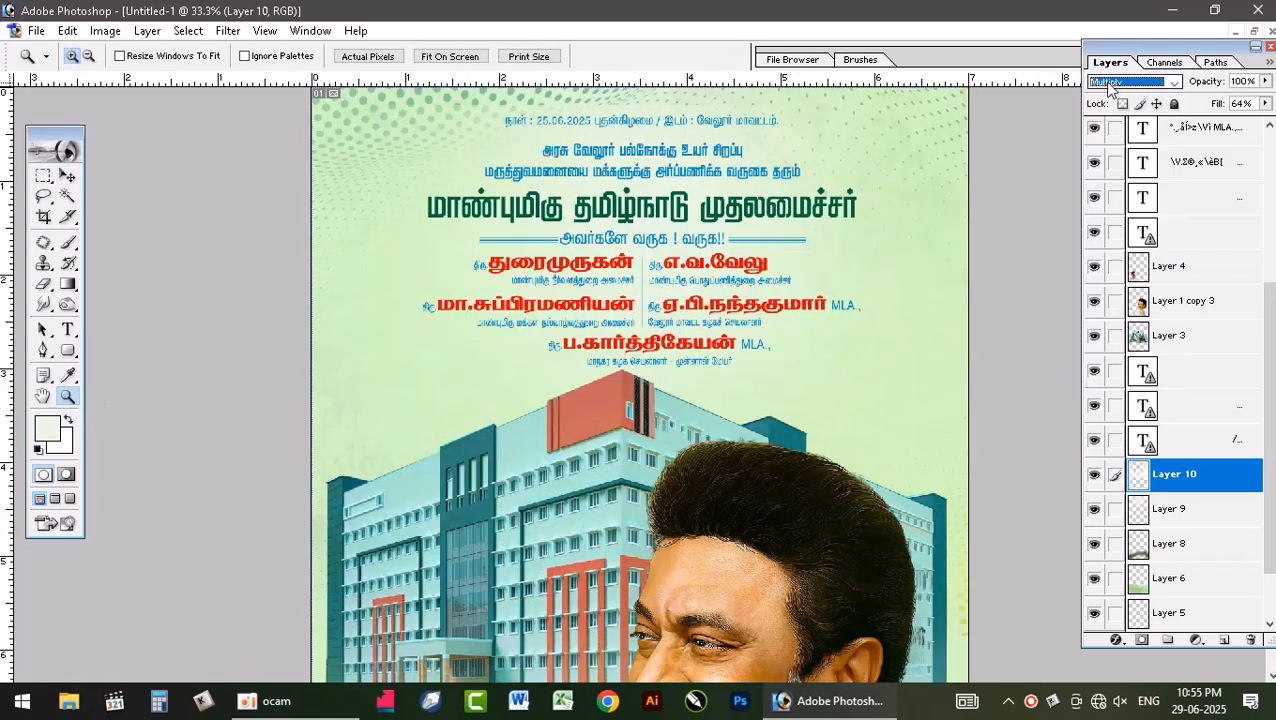
left_click(1106, 83)
key("Down")
key("Down")
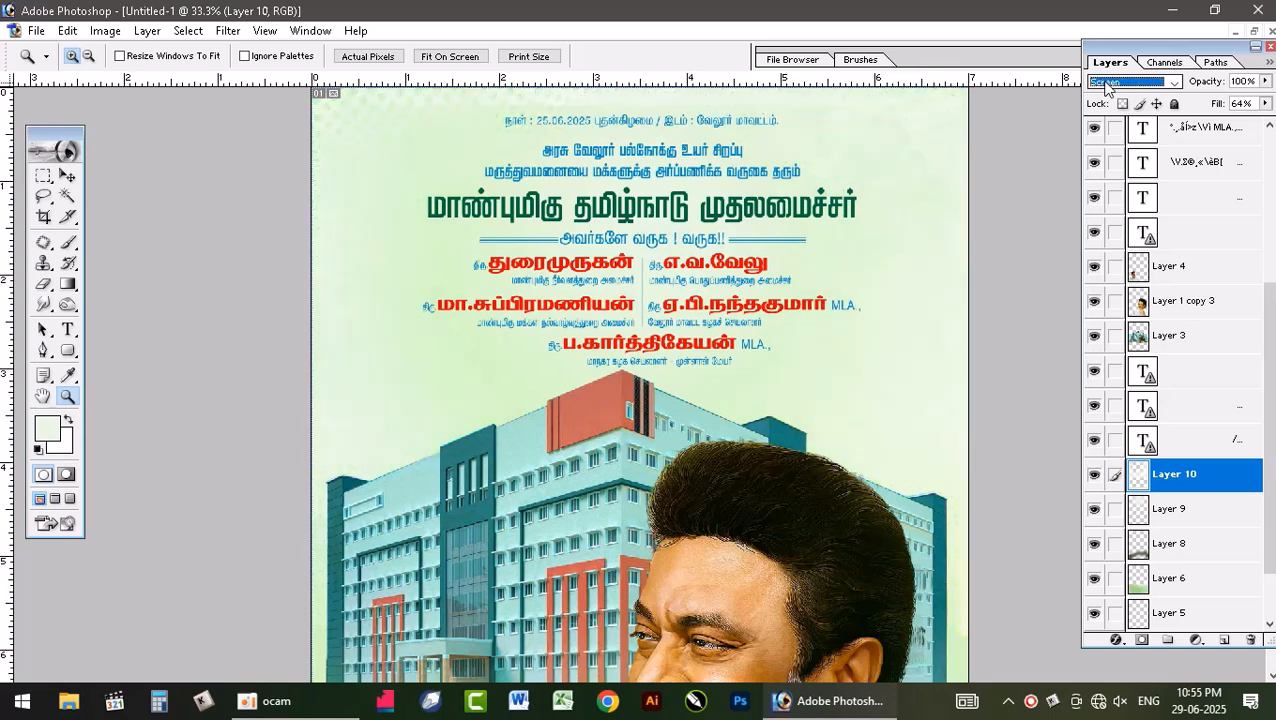
key("Down")
key("Down")
key("Down")
key("Down")
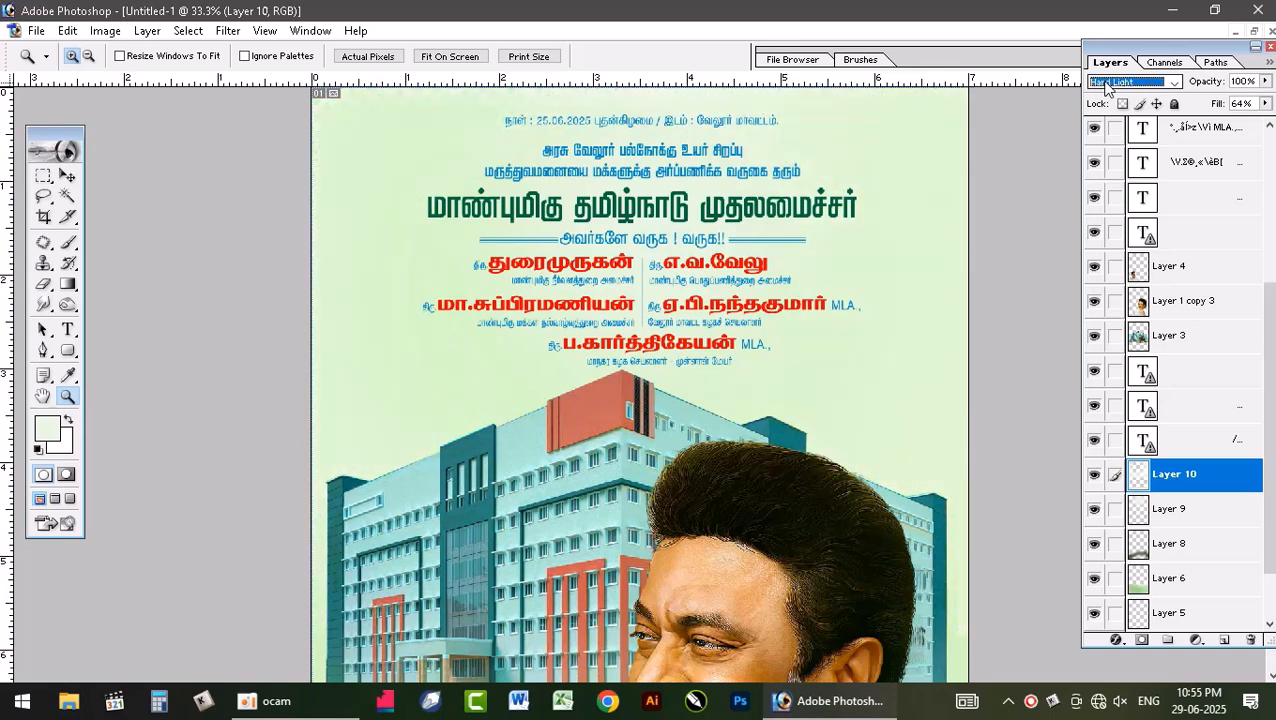
key("Down")
key("Down")
key("Down")
key("Down")
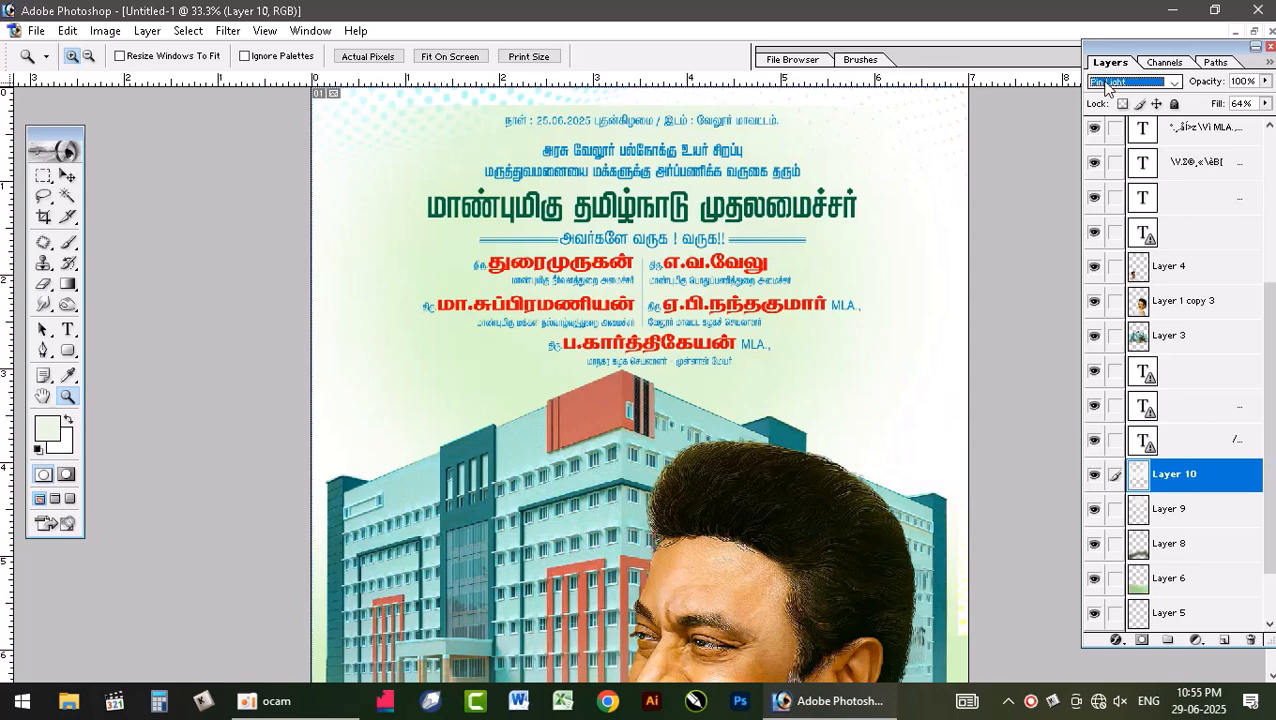
key("Down")
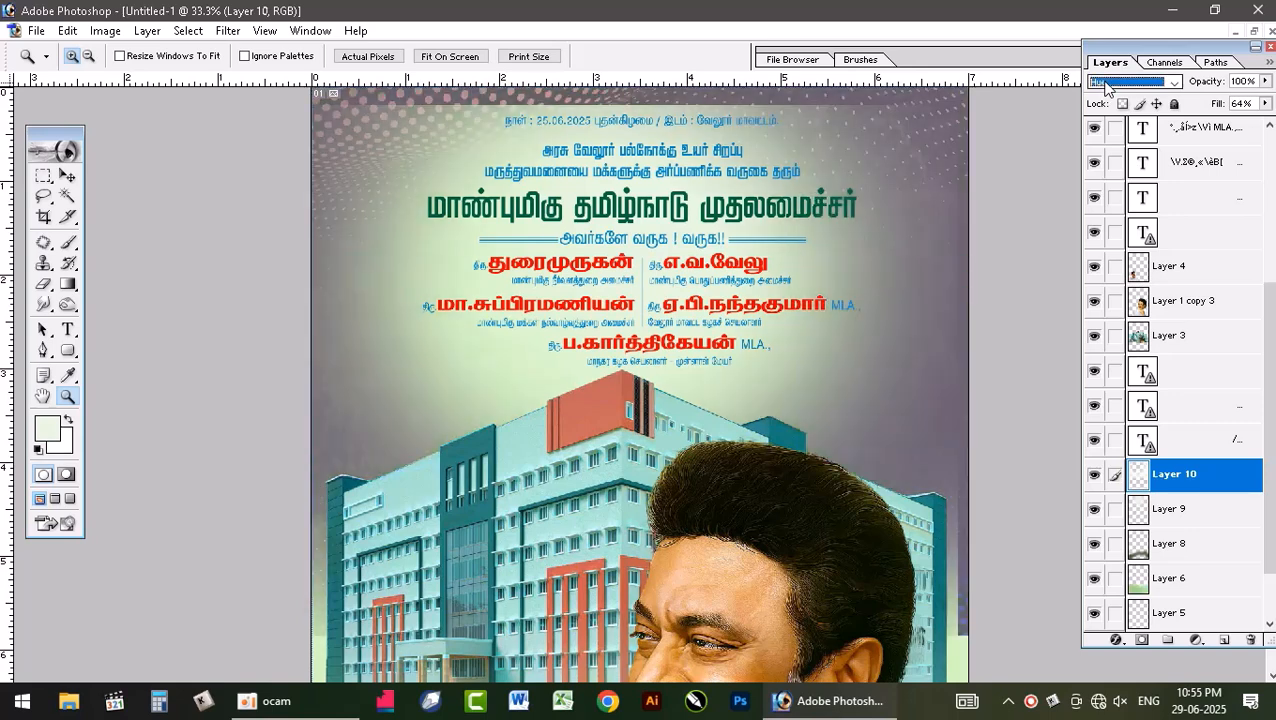
key("Down")
key("Down")
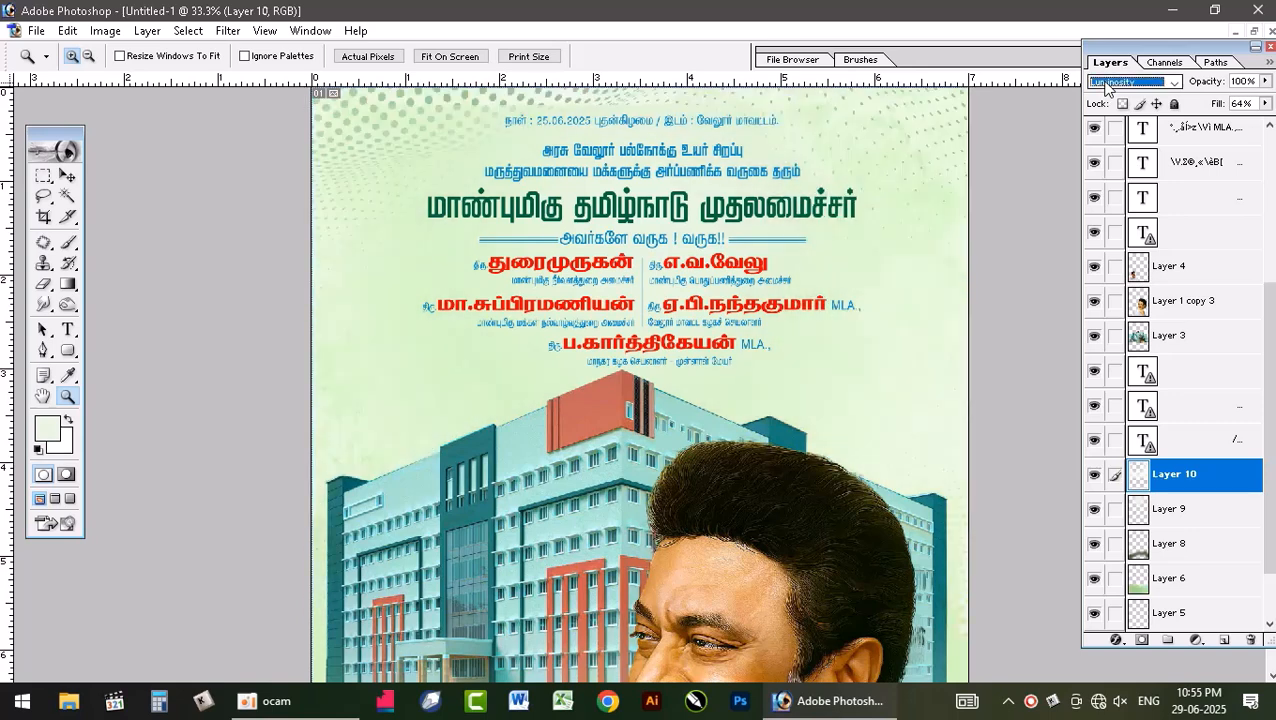
Set the halftone dot layer's blend mode to Multiply and inspect the dots around the heading.
key("Down")
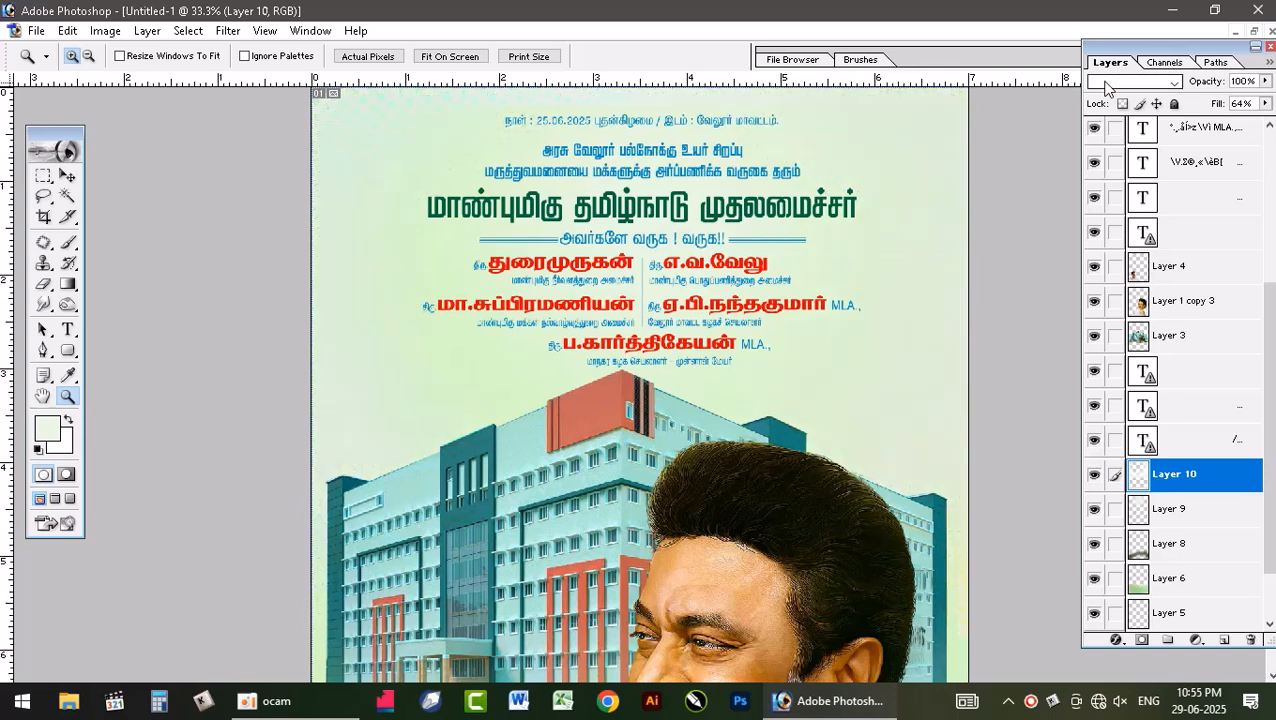
key("Down")
key("Down")
key("Down")
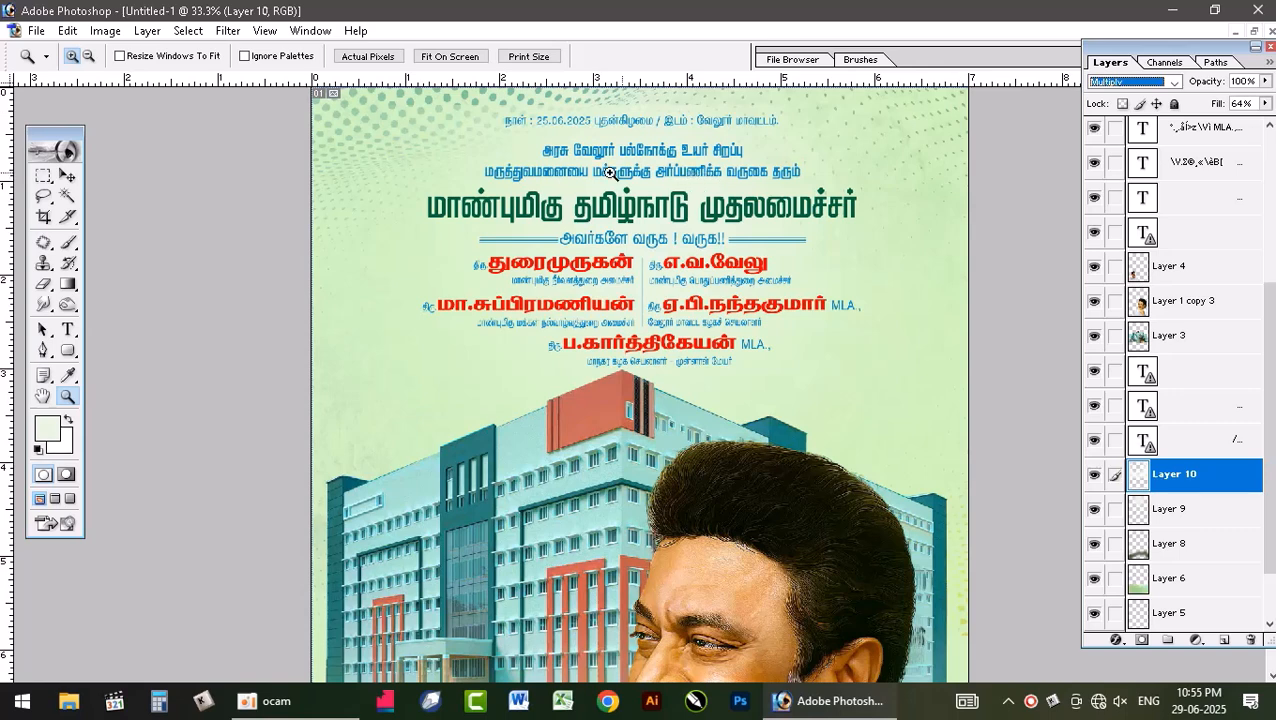
left_click(587, 146)
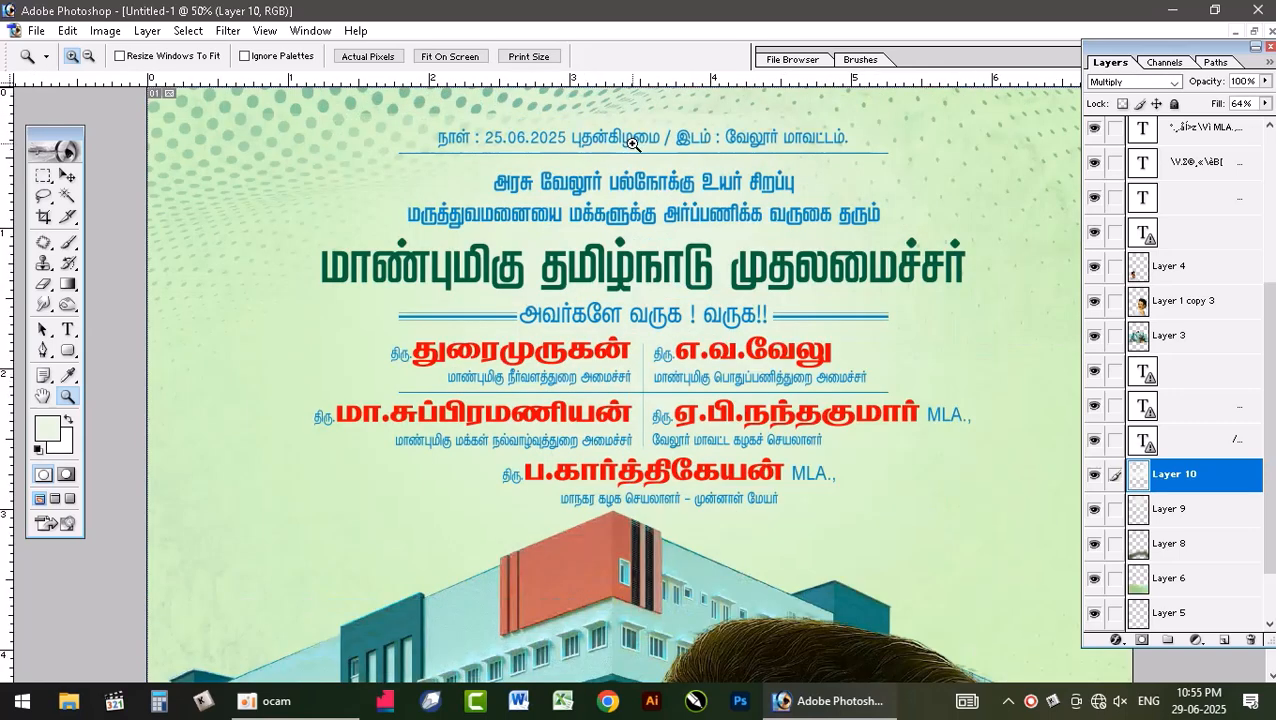
Hide and reshow the pale glow layer to compare the heading background, and select the halftone dot layer.
key("v")
left_click(533, 163)
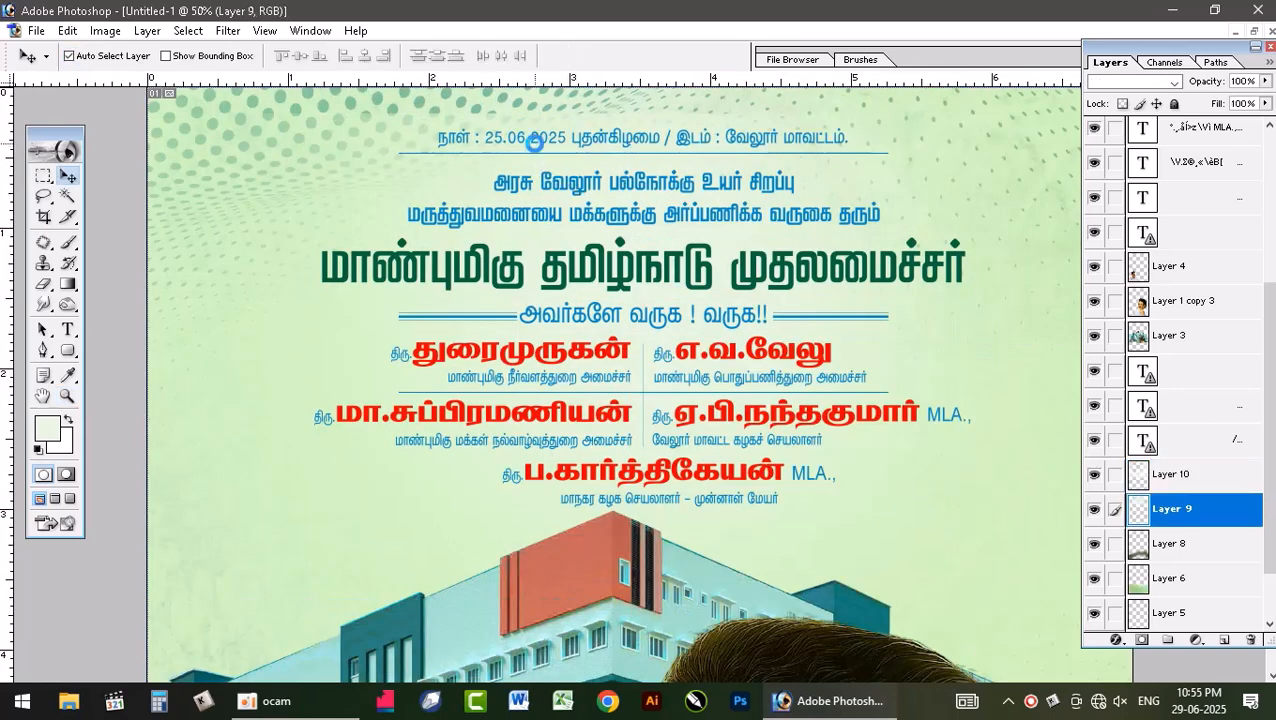
left_click(1095, 512)
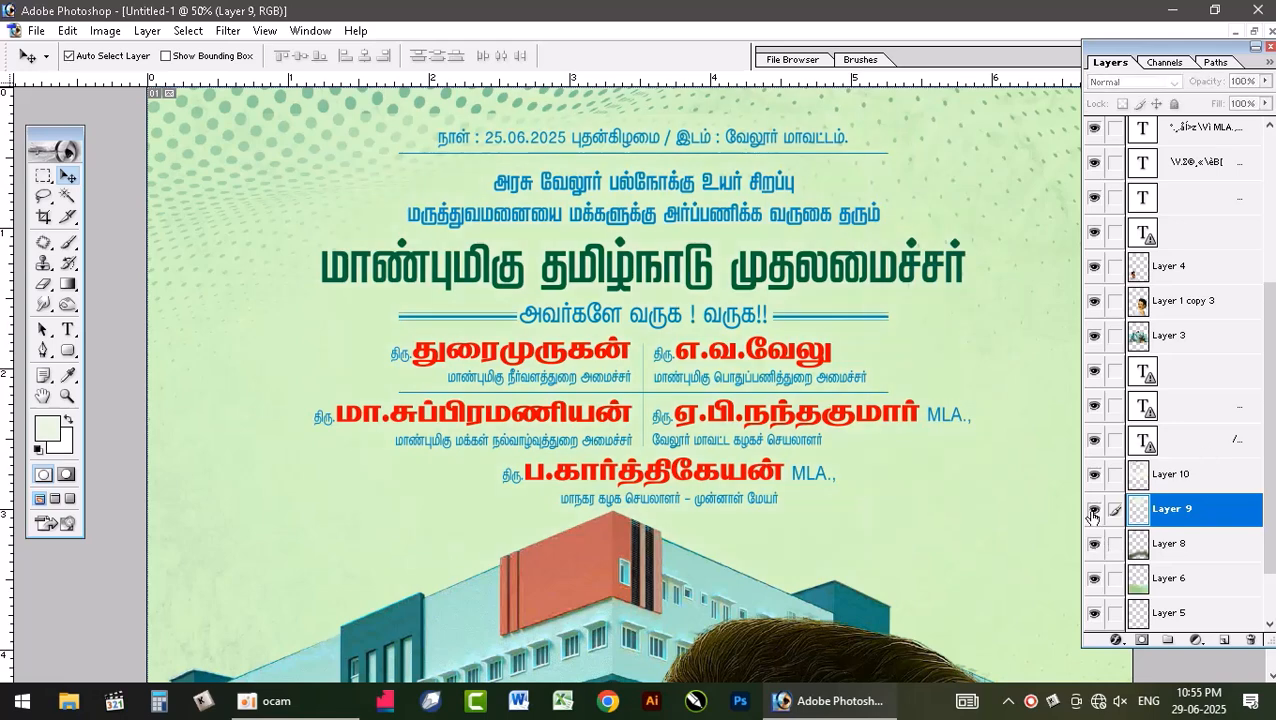
left_click(1094, 512)
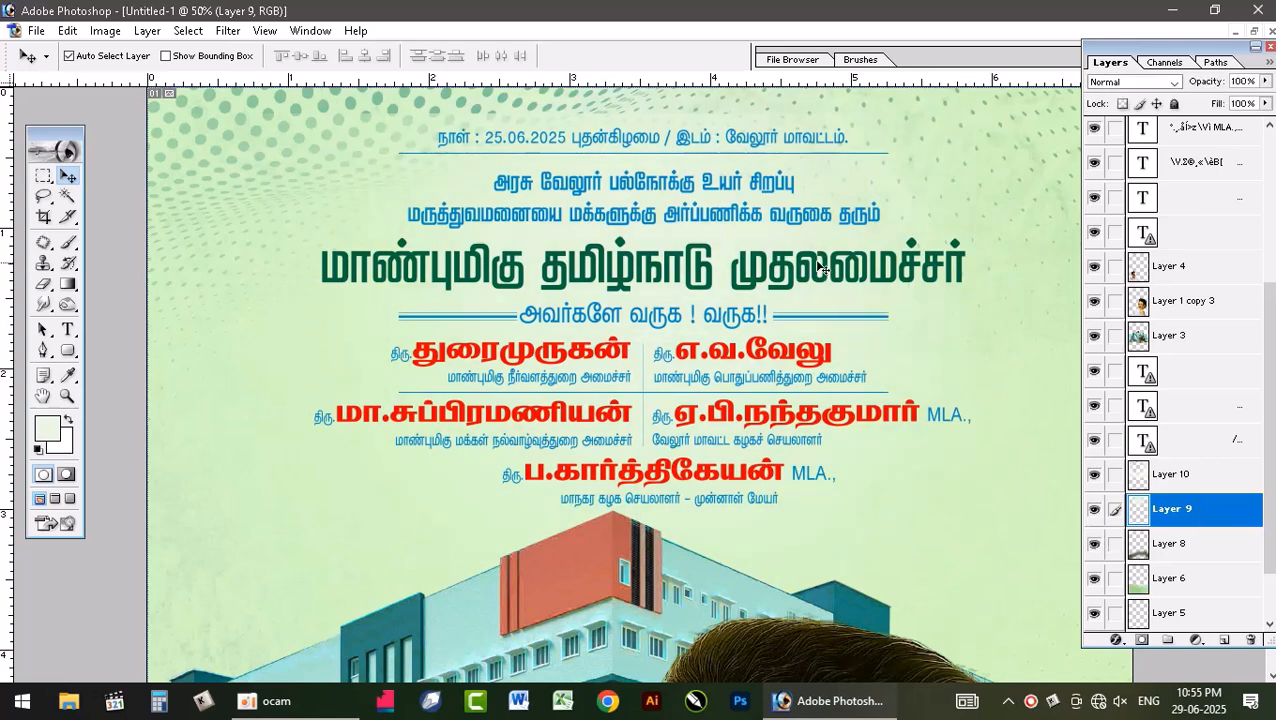
right_click(660, 107)
left_click(685, 114)
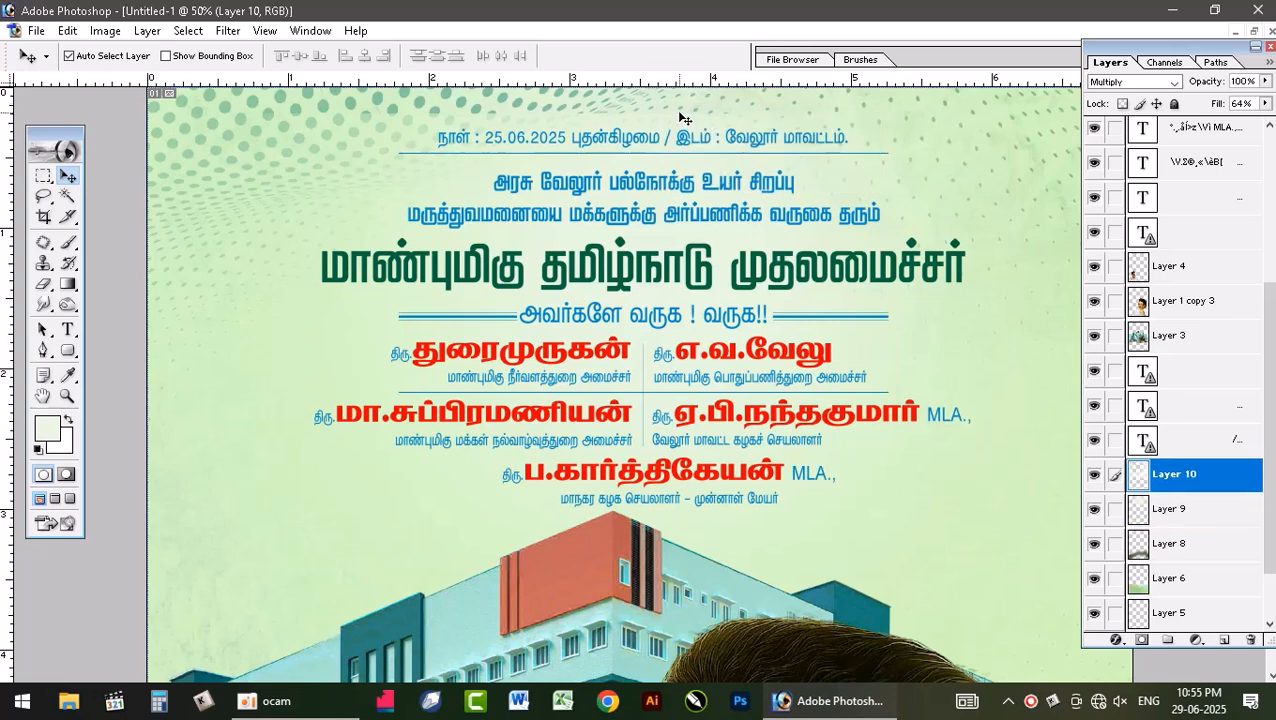
Nudge the pale glow layer behind the heading text slightly to the left with Free Transform.
left_click(665, 164)
key("ctrl+t")
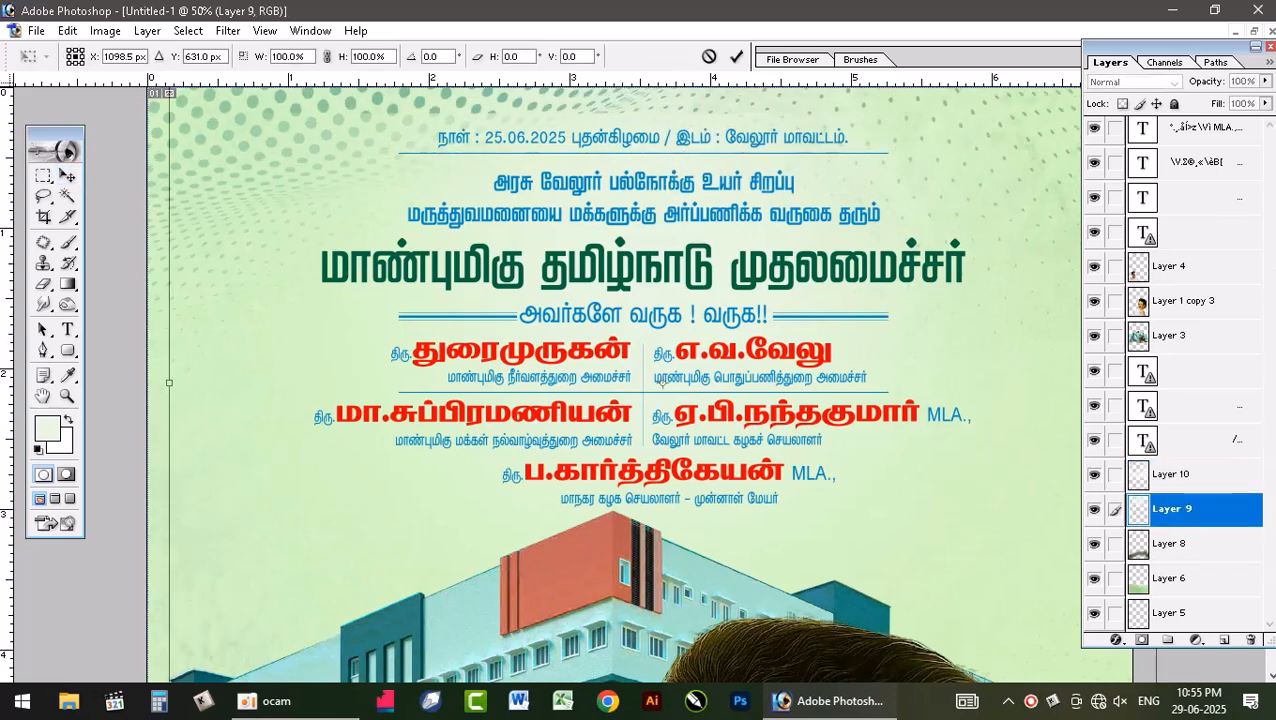
left_click(732, 56)
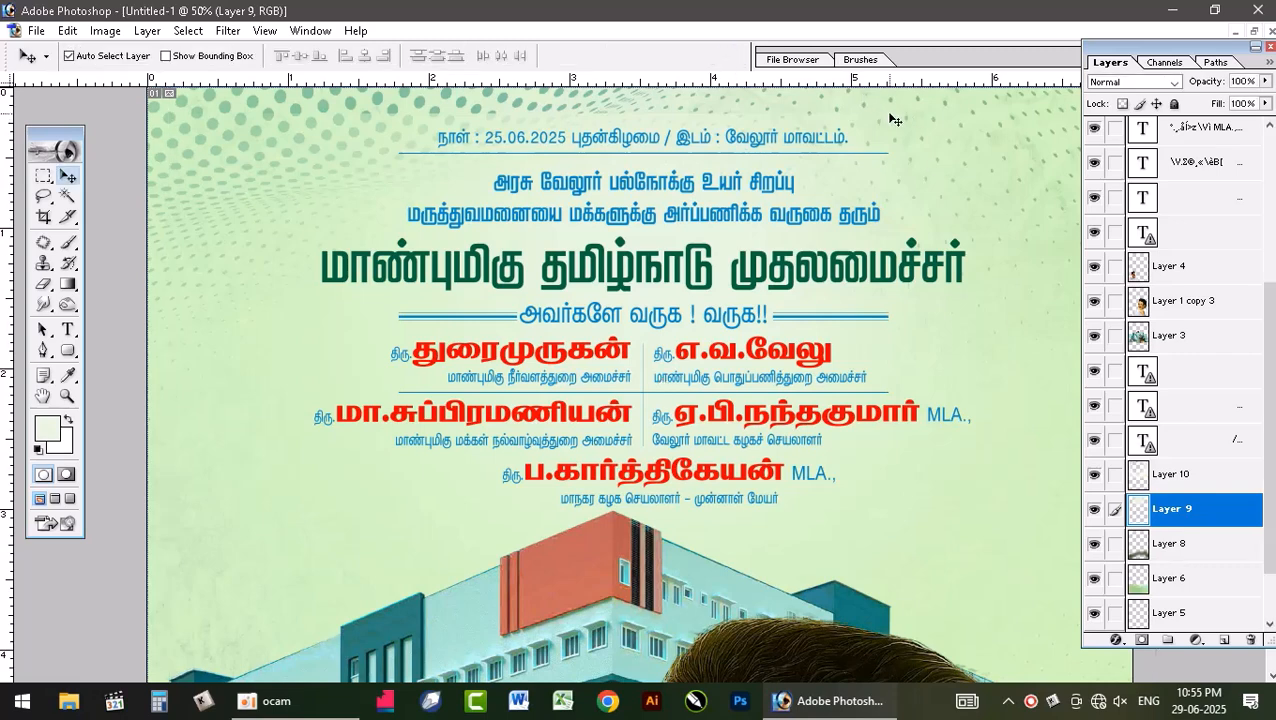
key("ctrl+0")
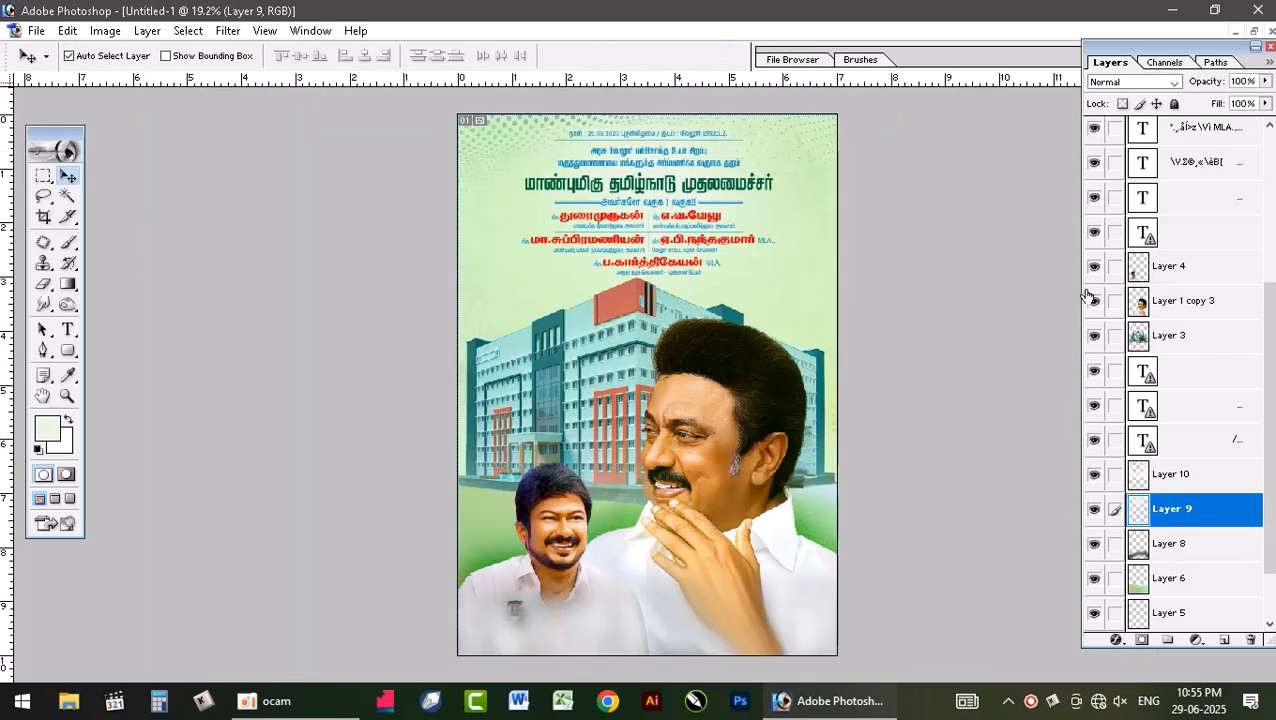
key("ctrl+t")
left_click_drag(760, 272, 753, 270)
key("Return")
Compare the banner with and without the halftone dots, and examine the portraits, building and heading text up close.
left_click(1094, 478)
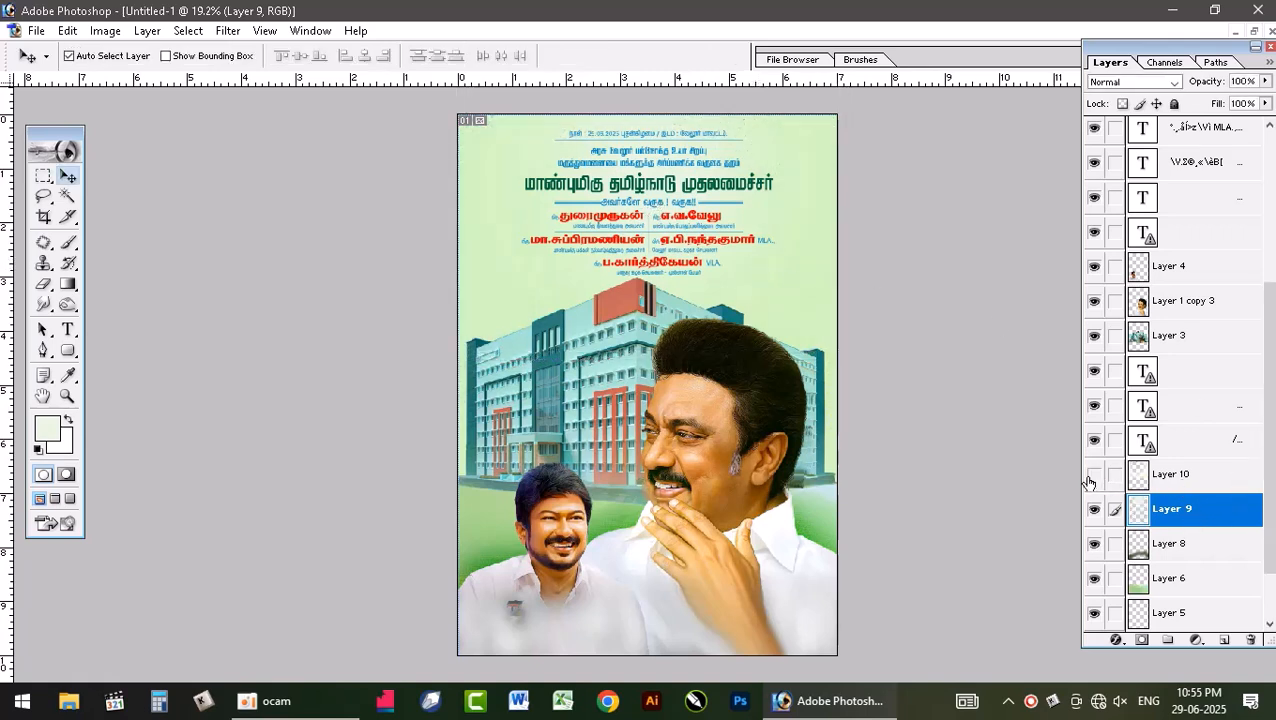
left_click(1094, 478)
left_click(1094, 478)
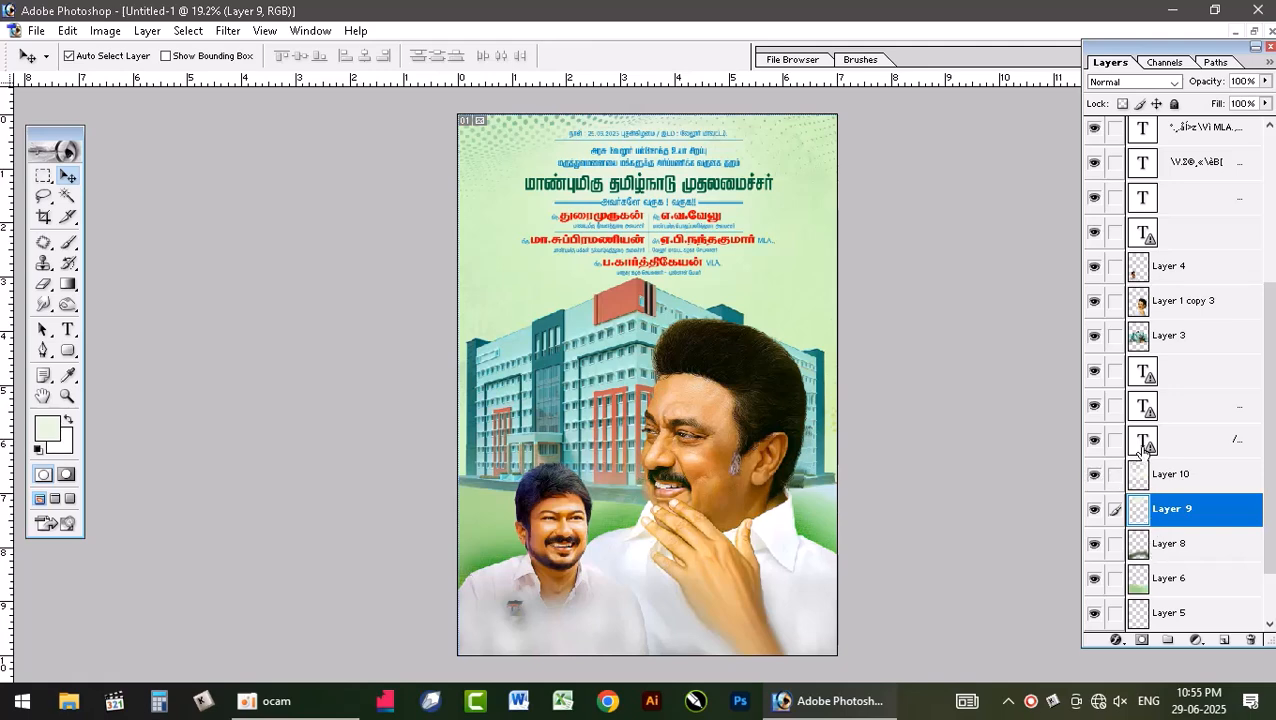
scroll(713, 512, "up", 4)
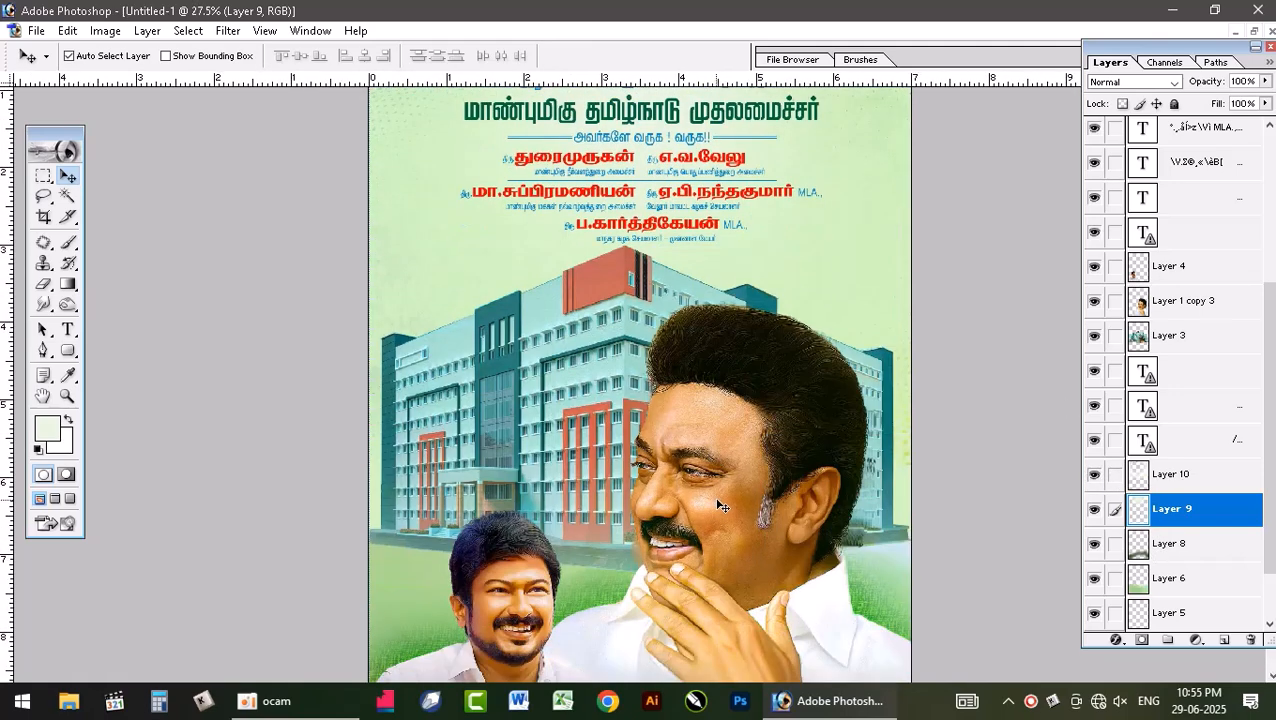
left_click(67, 396)
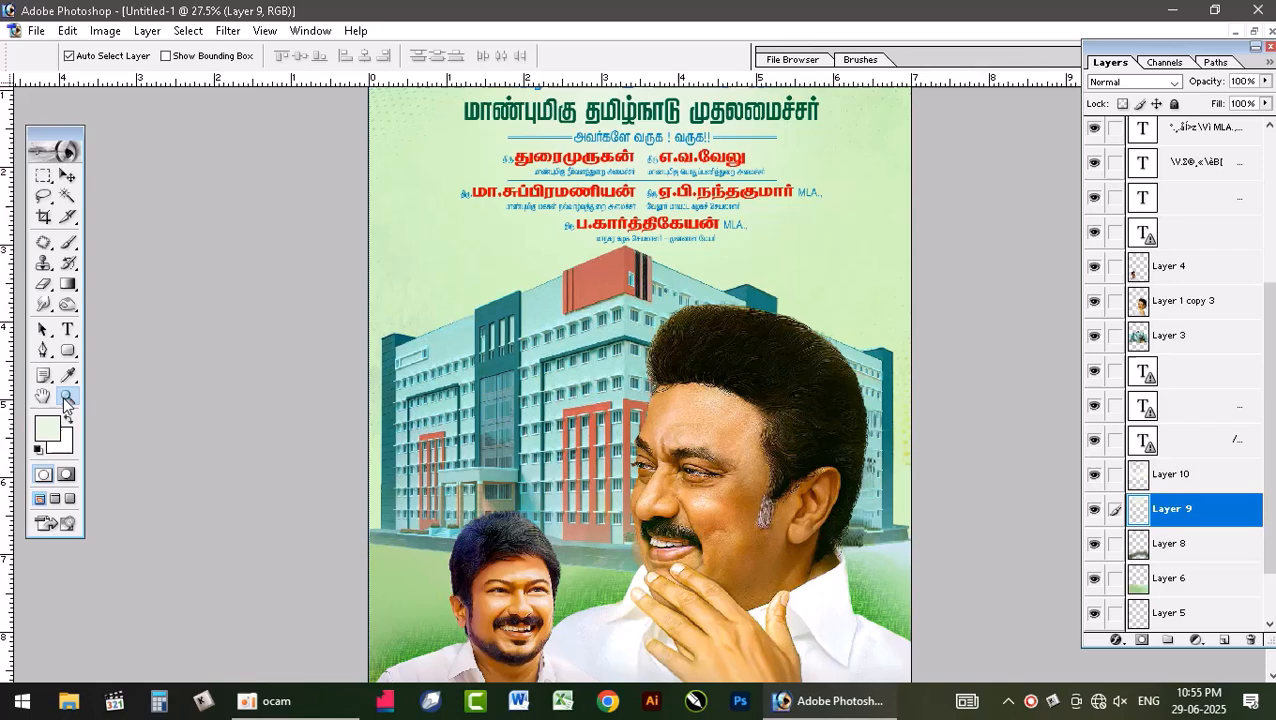
left_click(740, 520)
left_click(740, 520)
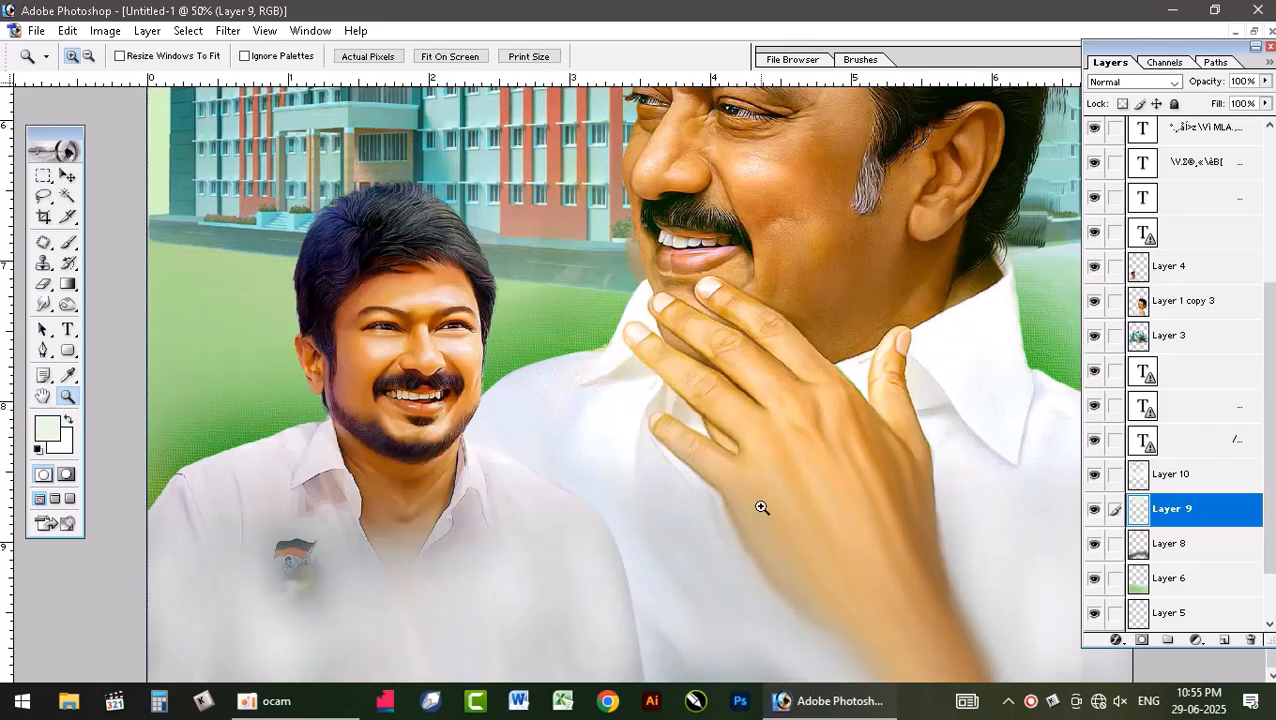
scroll(779, 495, "up", 6)
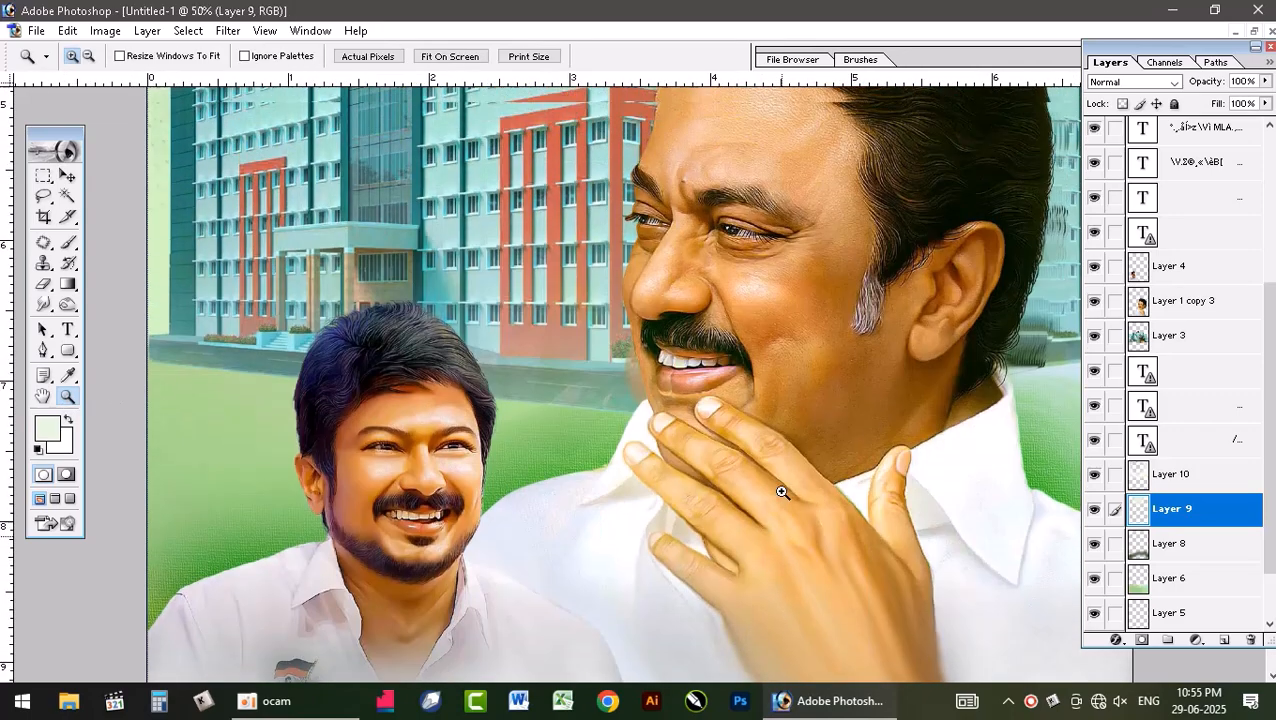
scroll(781, 491, "up", 10)
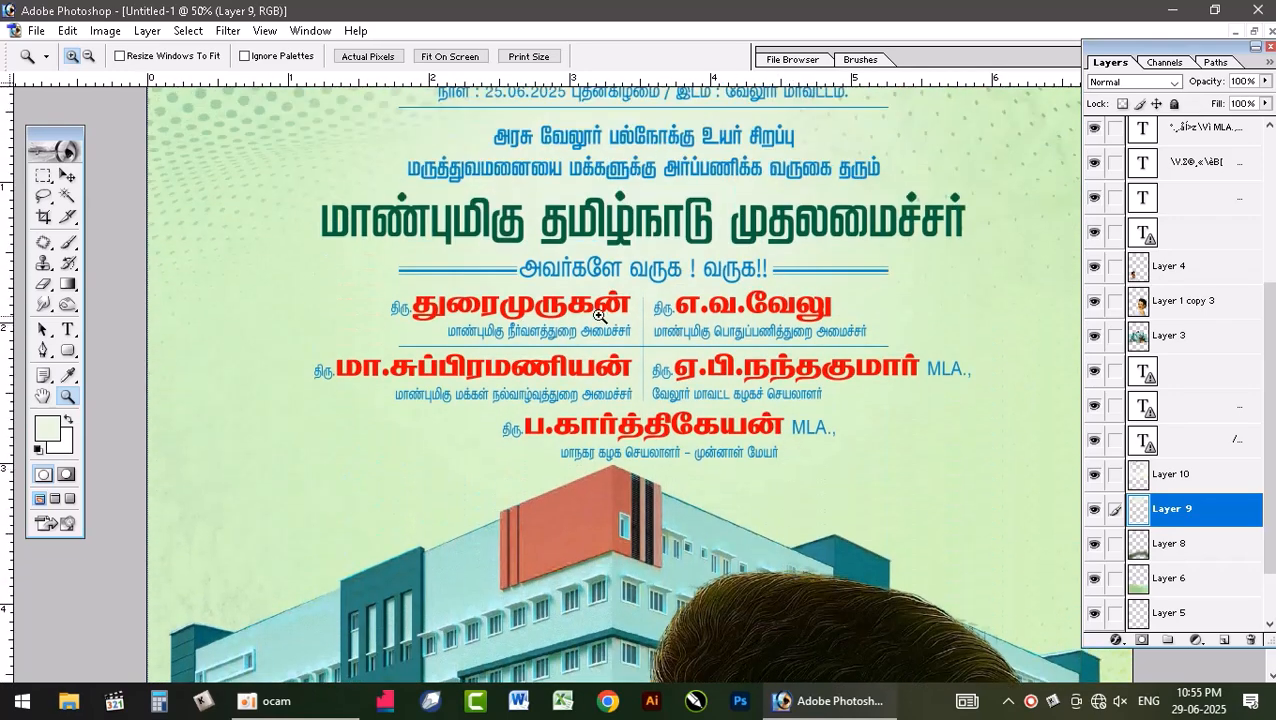
scroll(578, 311, "up", 1)
Select the text layer of the first red name below the heading and view its layer options.
key("v")
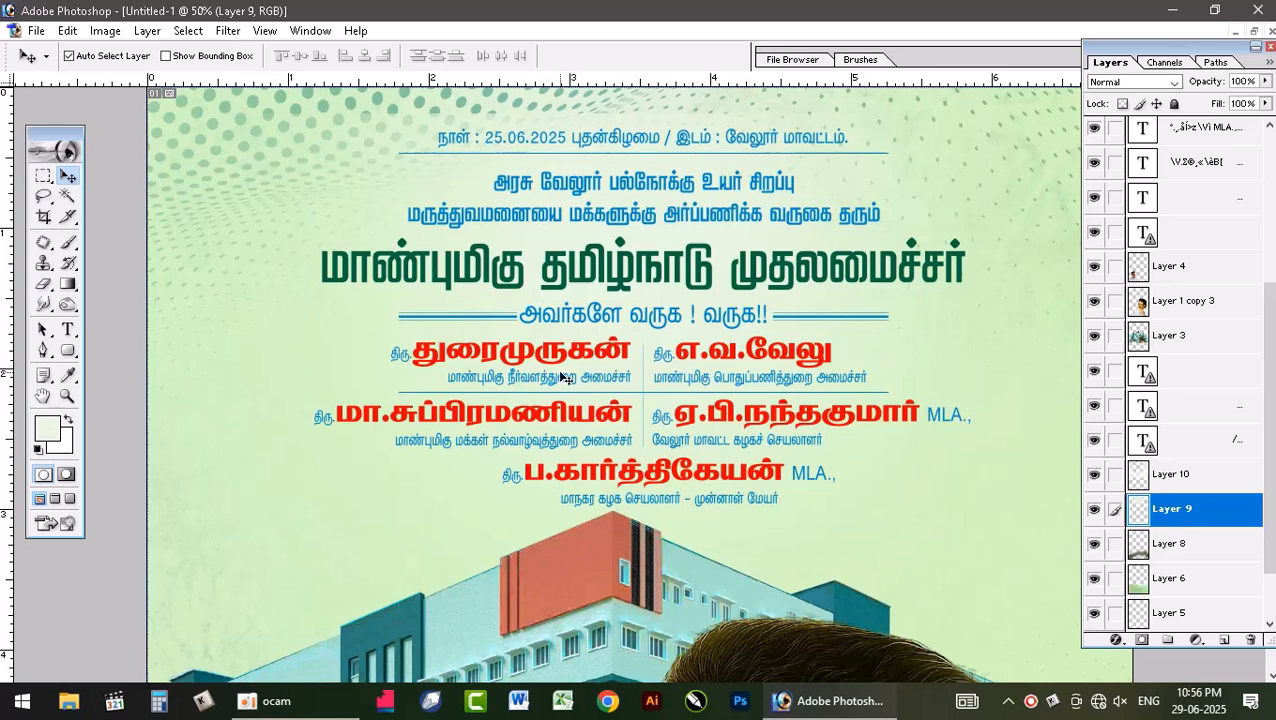
right_click(563, 358)
left_click(597, 362)
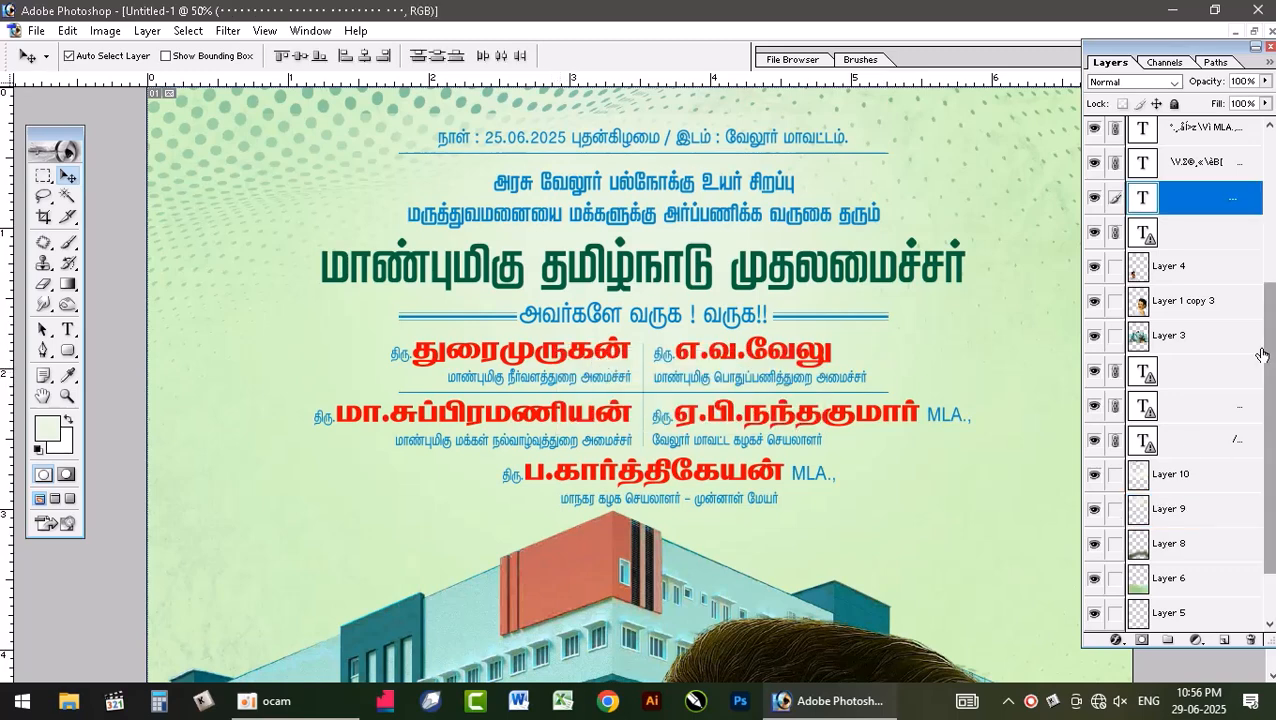
right_click(1215, 217)
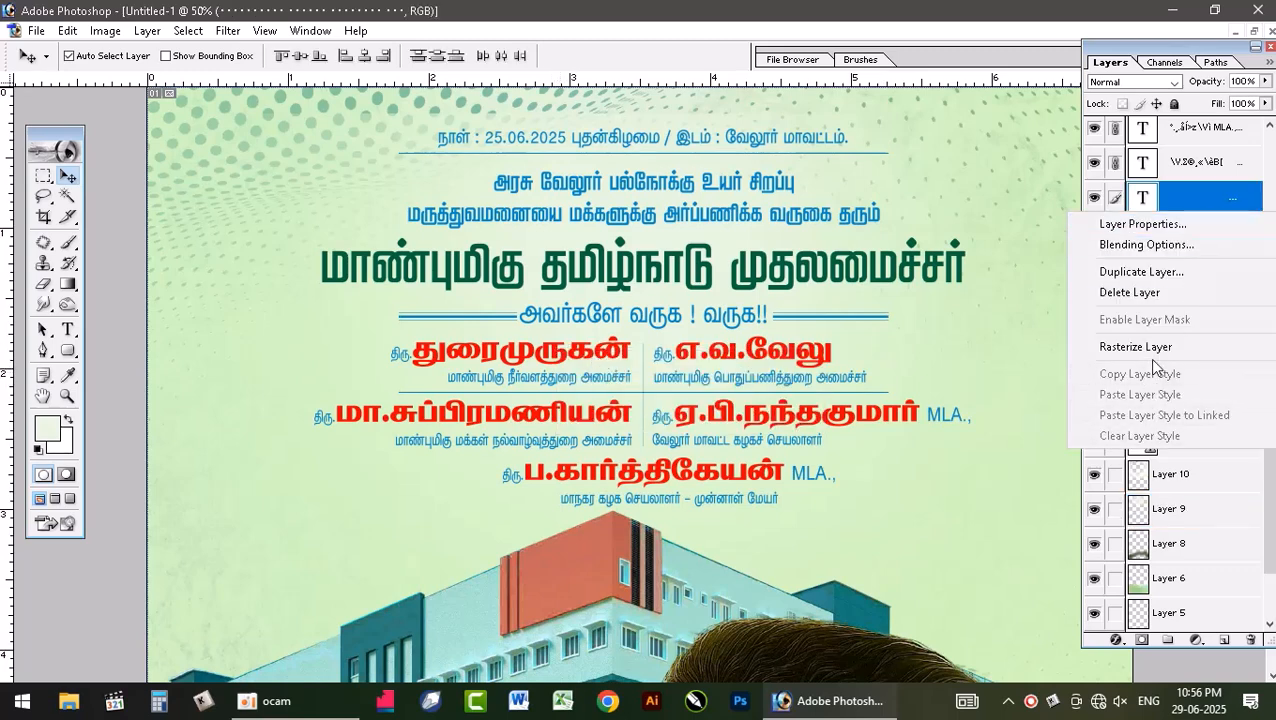
left_click(1252, 198)
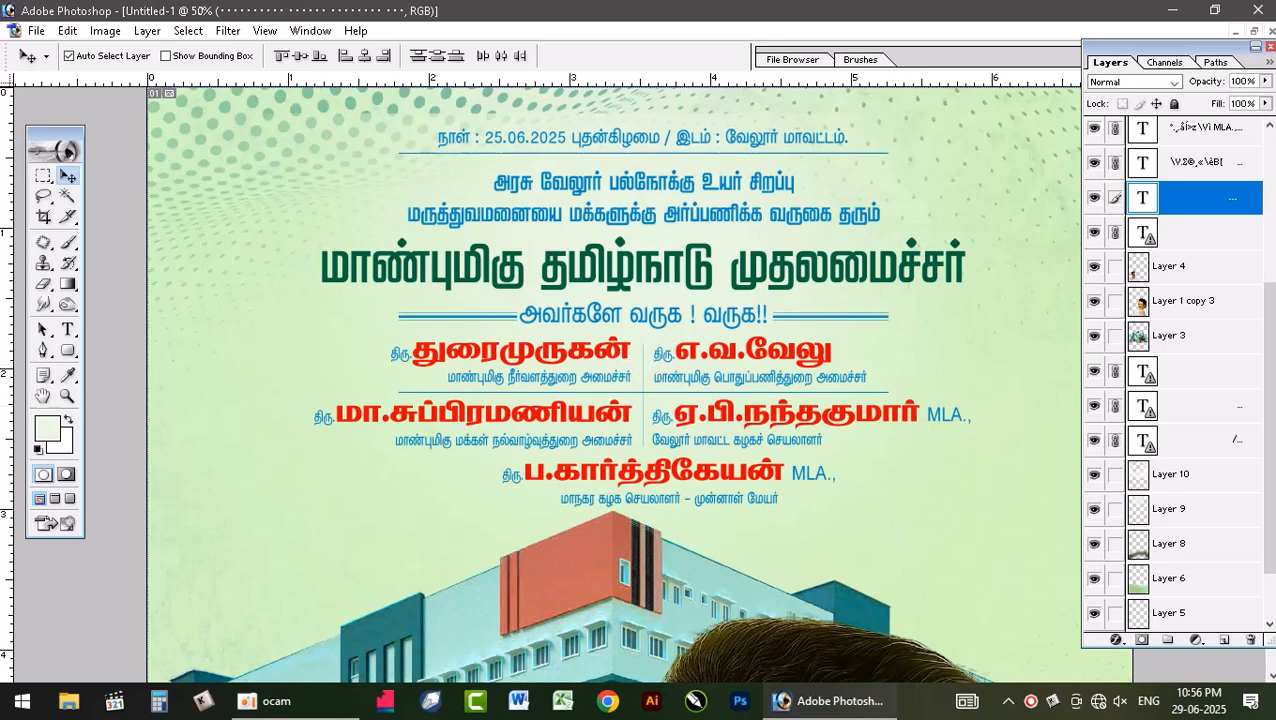
Review the whole banner and examine the two portraits and the hospital building up close.
key("ctrl+0")
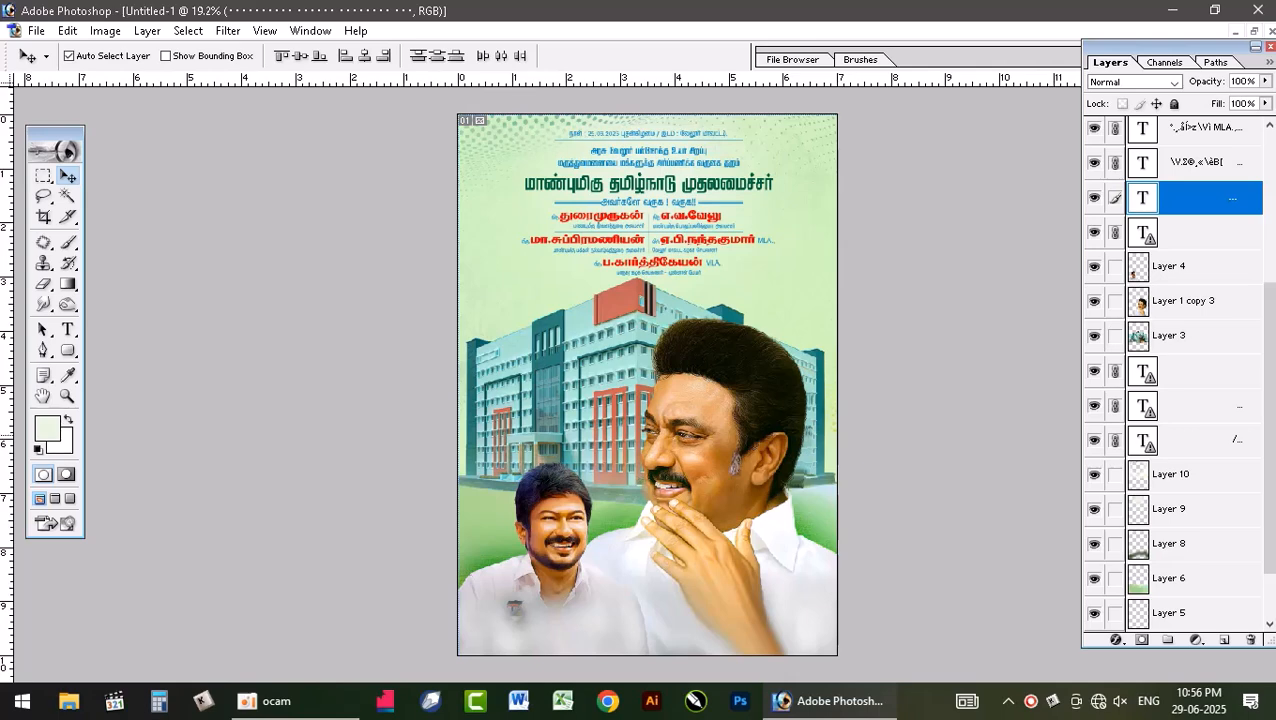
key("ctrl+s")
left_click(1233, 452)
left_click(67, 398)
left_click(688, 556)
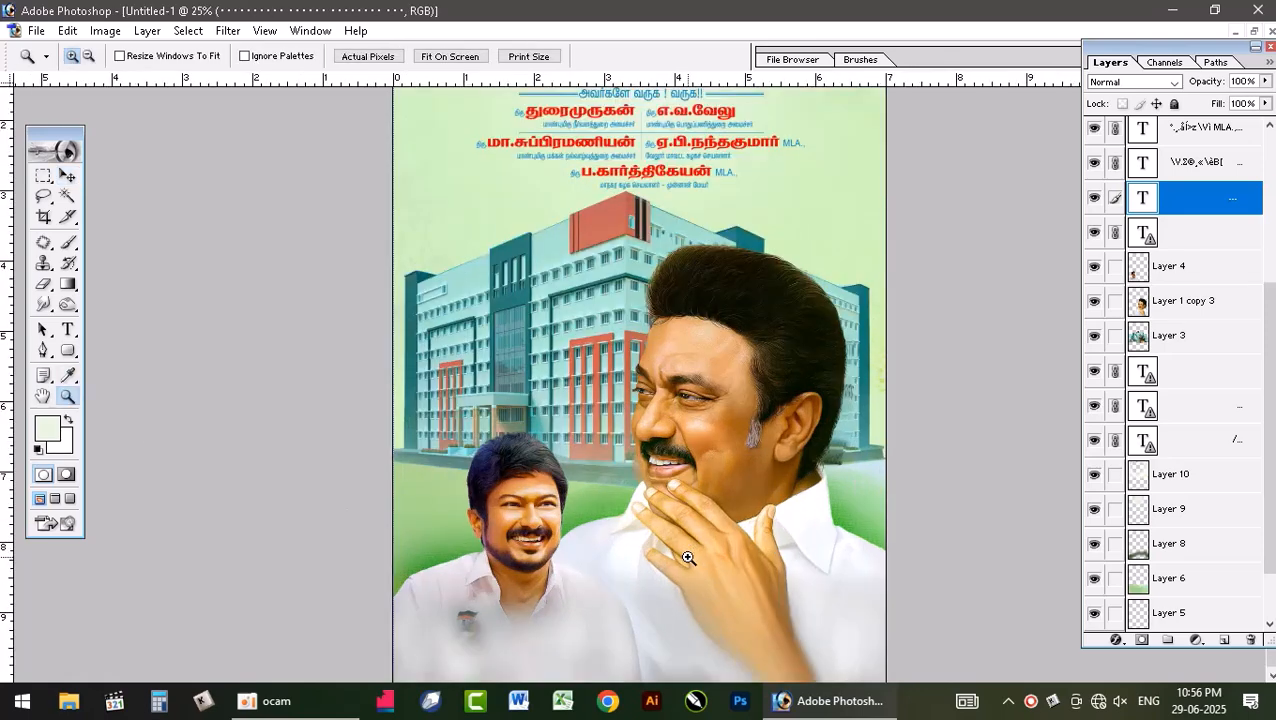
left_click(766, 513)
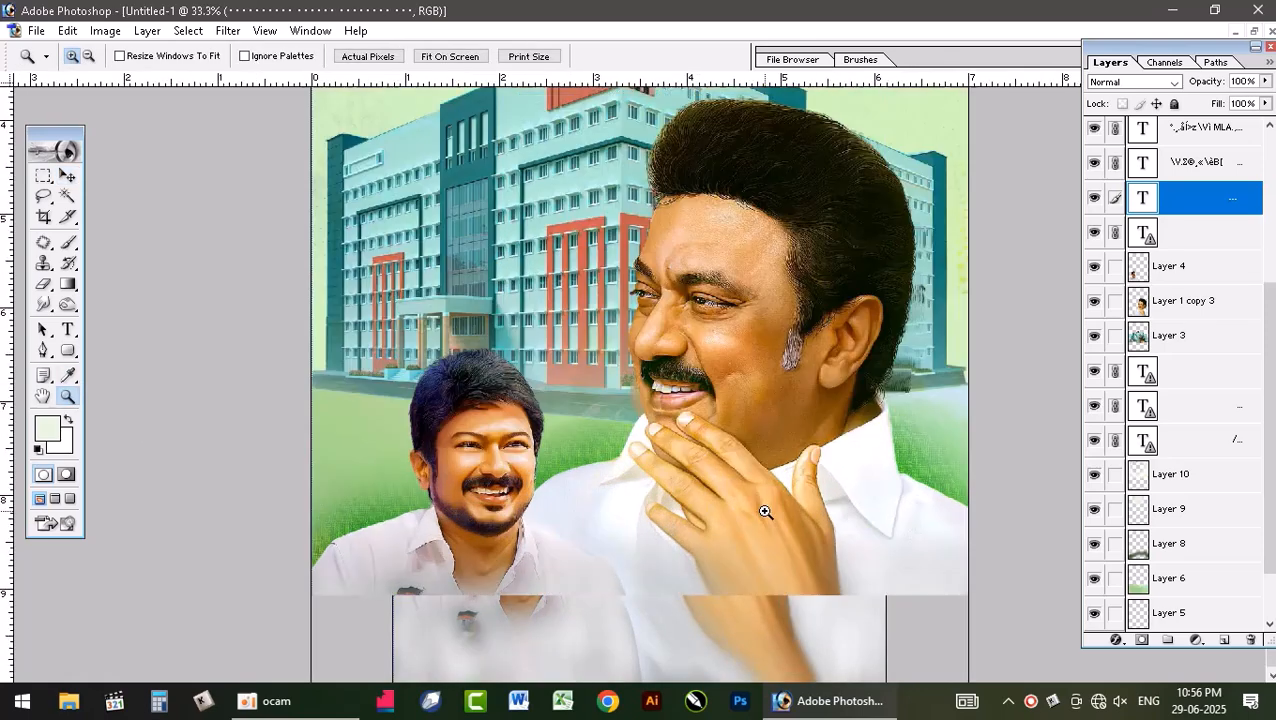
left_click(720, 430)
scroll(721, 441, "up", 2)
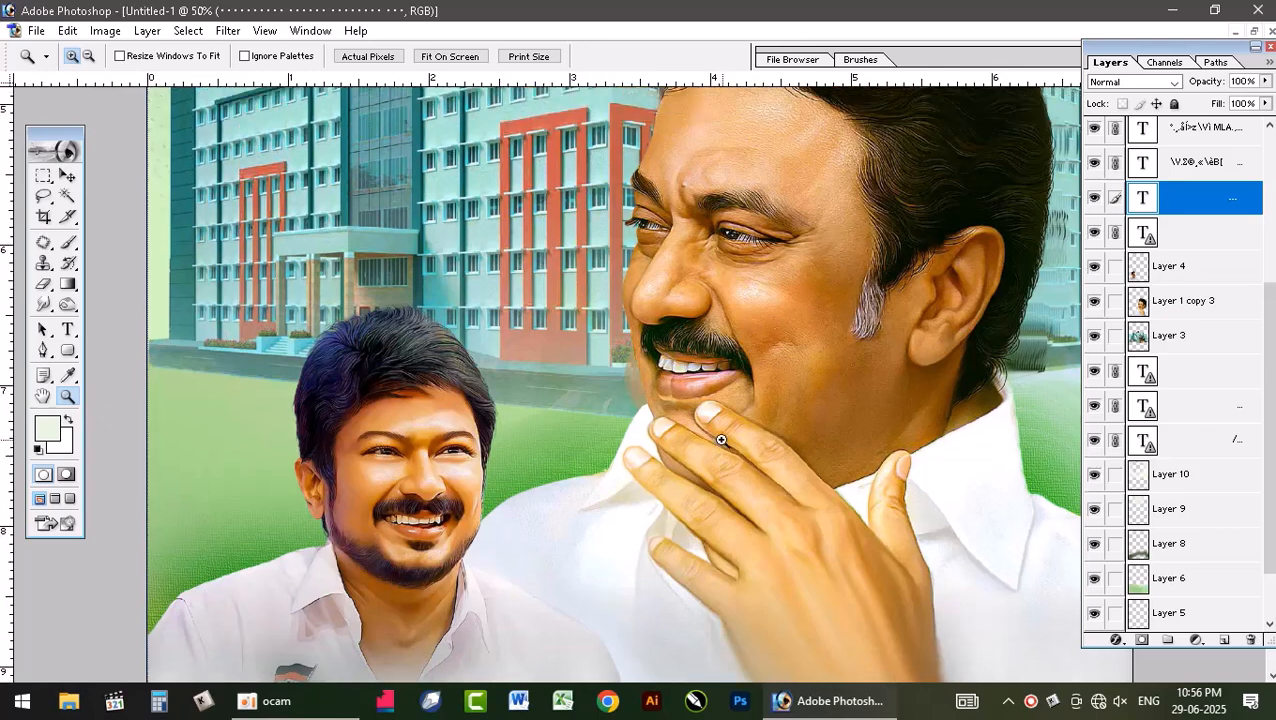
scroll(724, 480, "up", 3)
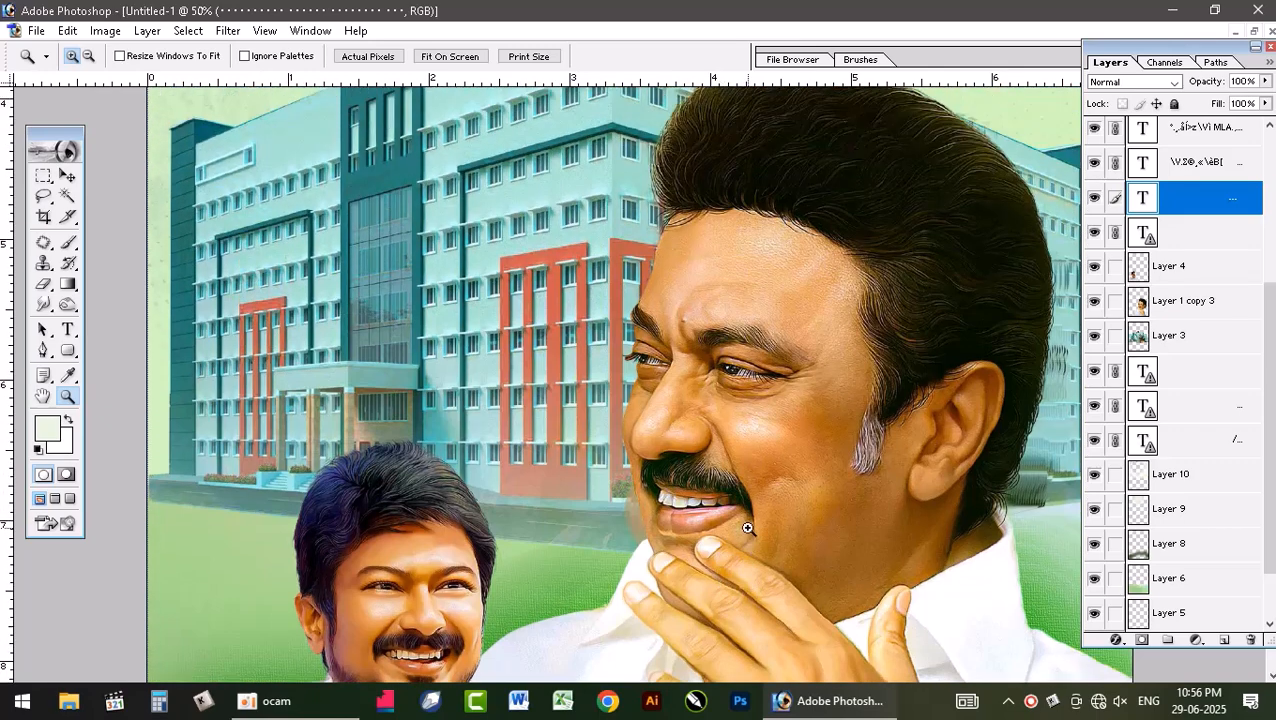